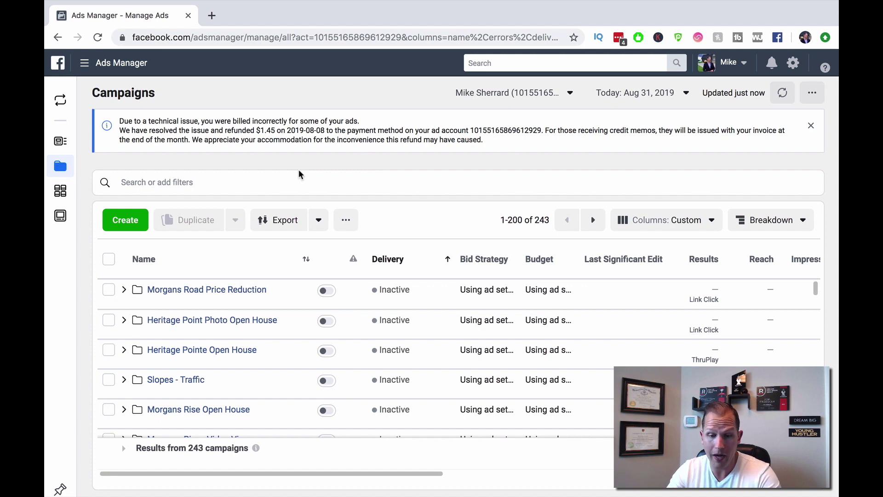
Open Audience Insights from the full list of tools and start an audience based on everyone on Facebook
{"action": "mouse_move", "coordinate": [209, 332]}
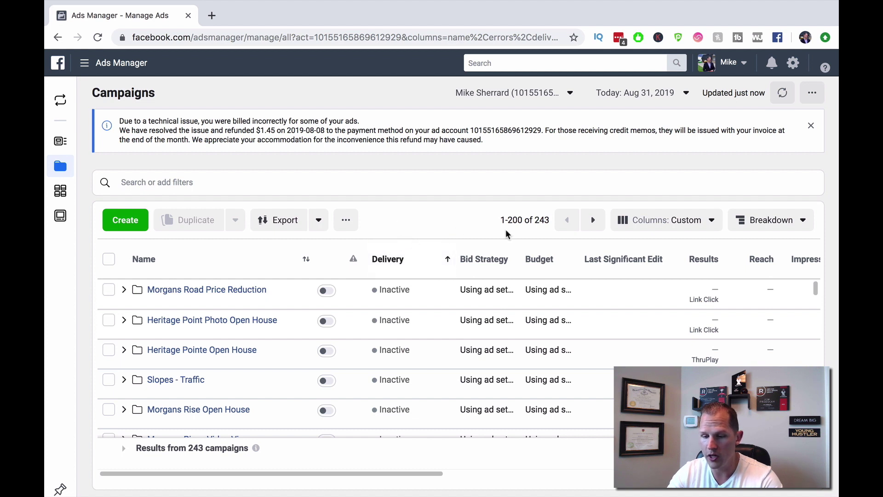
{"action": "mouse_move", "coordinate": [284, 297]}
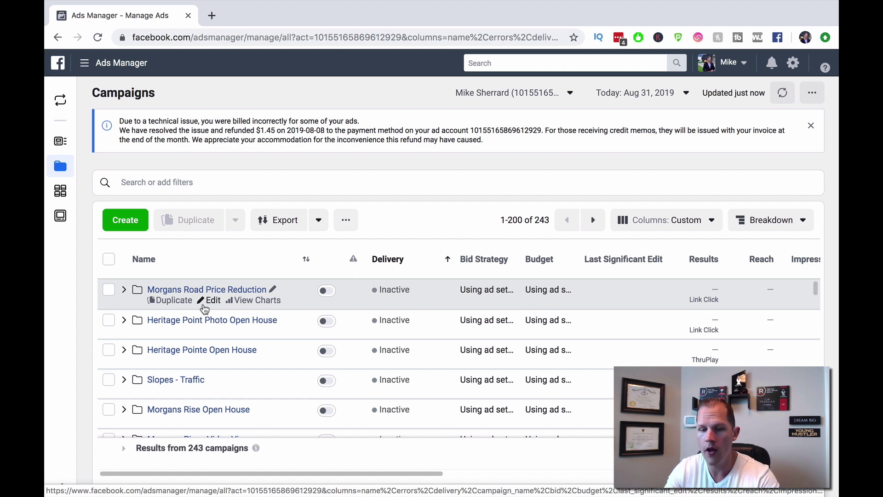
{"action": "left_click", "coordinate": [94, 67]}
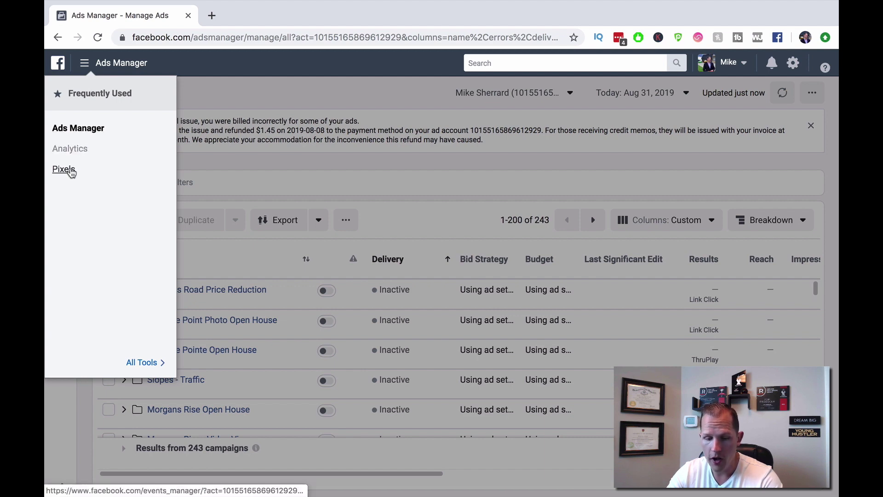
{"action": "left_click", "coordinate": [144, 363]}
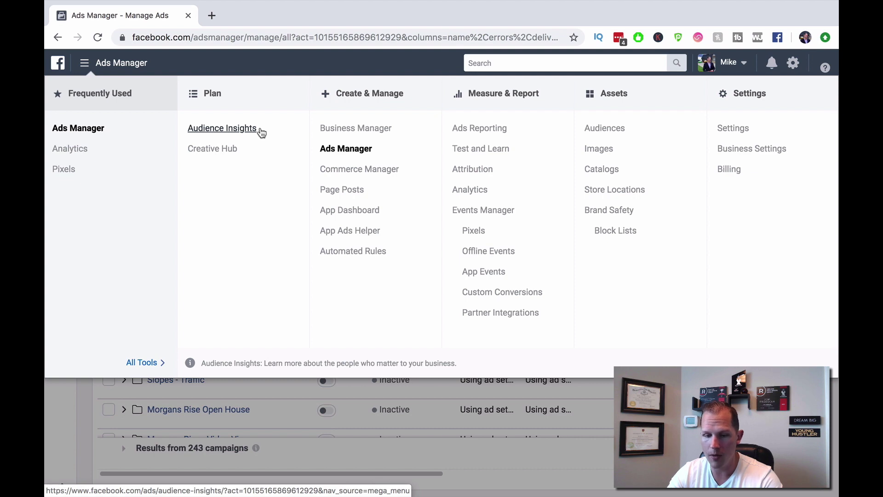
{"action": "left_click", "coordinate": [245, 131]}
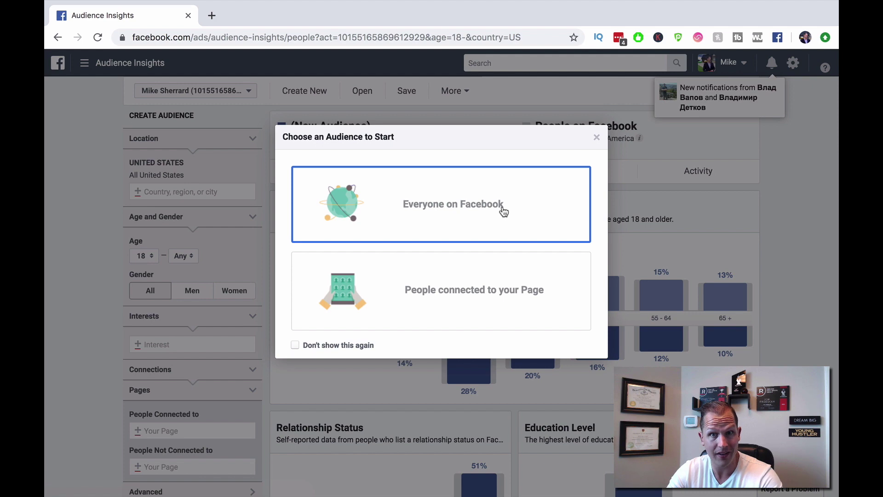
{"action": "left_click", "coordinate": [504, 211]}
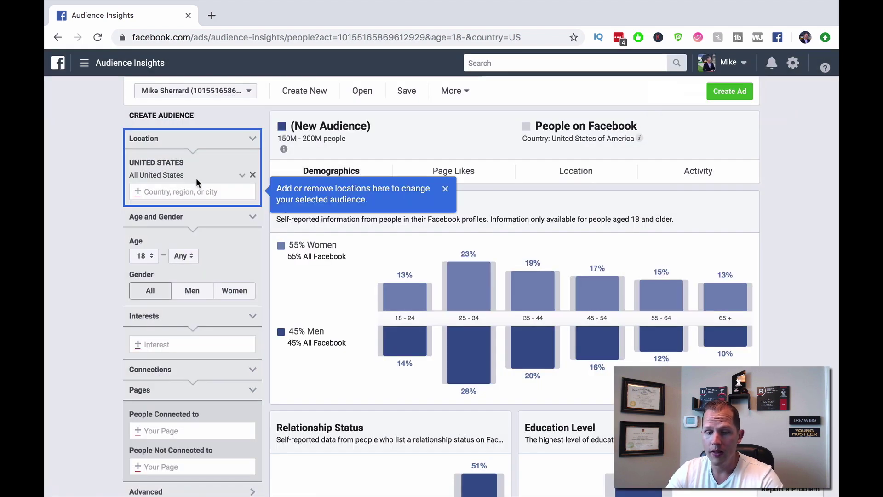
Remove the United States from the audience location and add Chicago, Illinois instead
{"action": "left_click", "coordinate": [252, 175]}
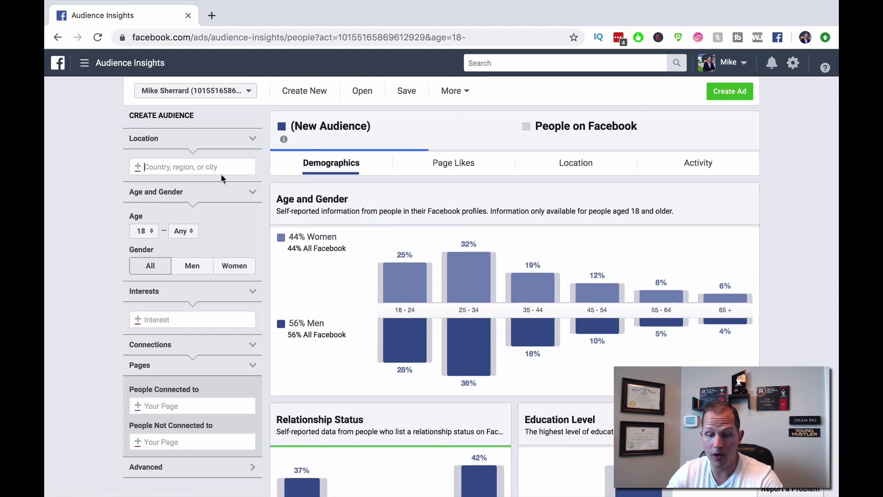
{"action": "type", "text": "chicago"}
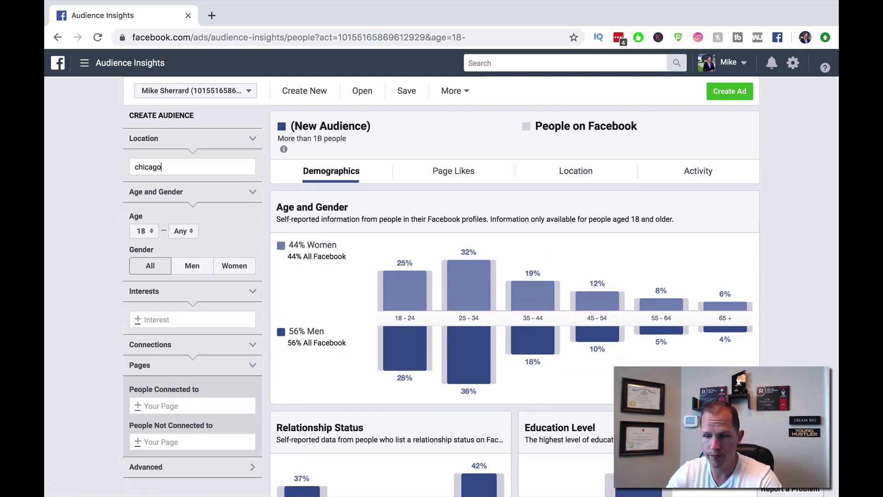
{"action": "left_click", "coordinate": [209, 185]}
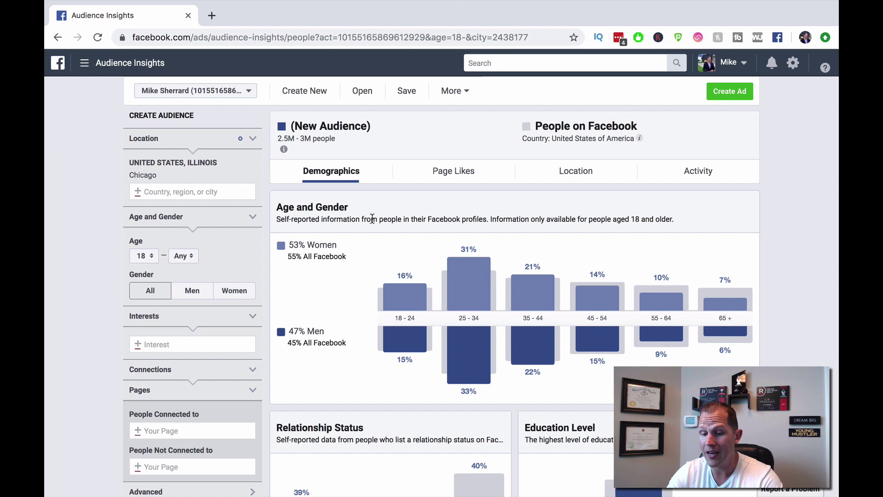
Examine the Chicago audience's top page categories and most relevant liked pages, and open its location breakdown
{"action": "left_click", "coordinate": [453, 178]}
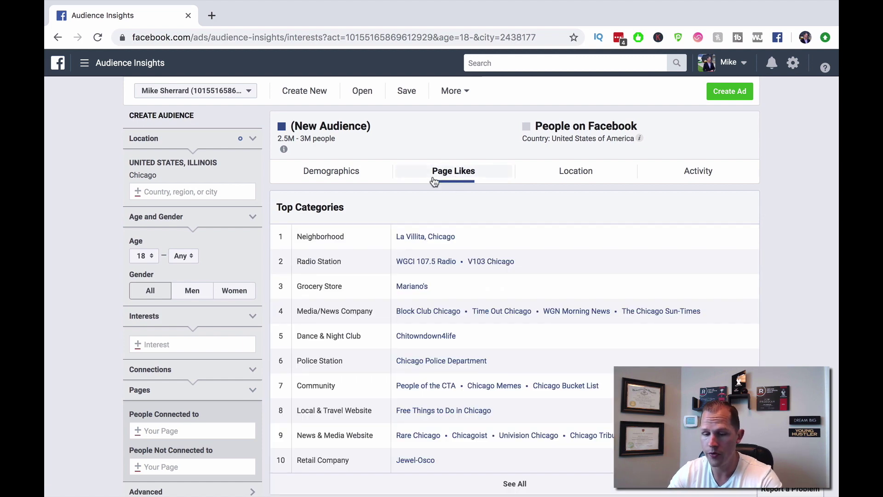
{"action": "scroll", "coordinate": [427, 199], "scroll_direction": "down", "scroll_amount": 1}
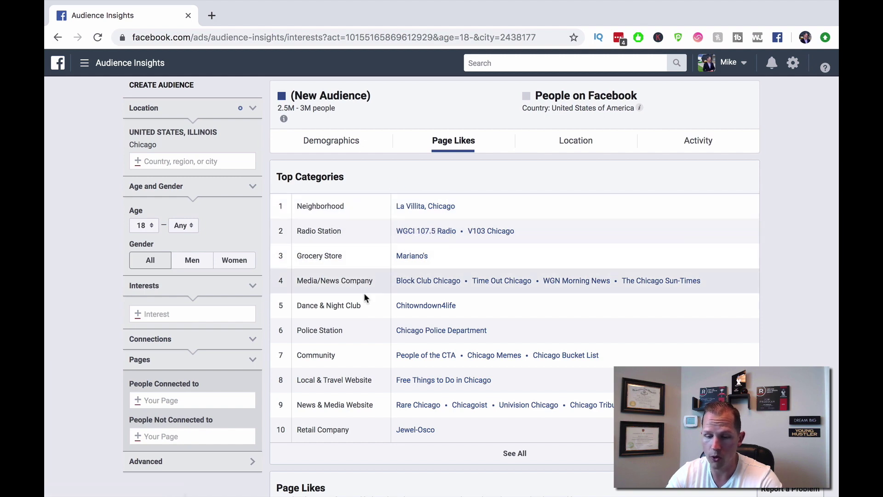
{"action": "scroll", "coordinate": [363, 297], "scroll_direction": "down", "scroll_amount": 1}
{"action": "scroll", "coordinate": [363, 297], "scroll_direction": "down", "scroll_amount": 2}
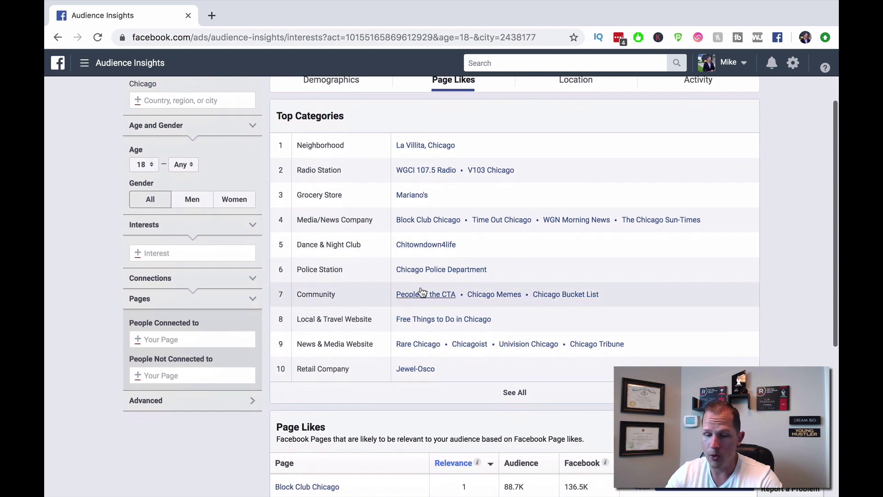
{"action": "scroll", "coordinate": [345, 308], "scroll_direction": "down", "scroll_amount": 1}
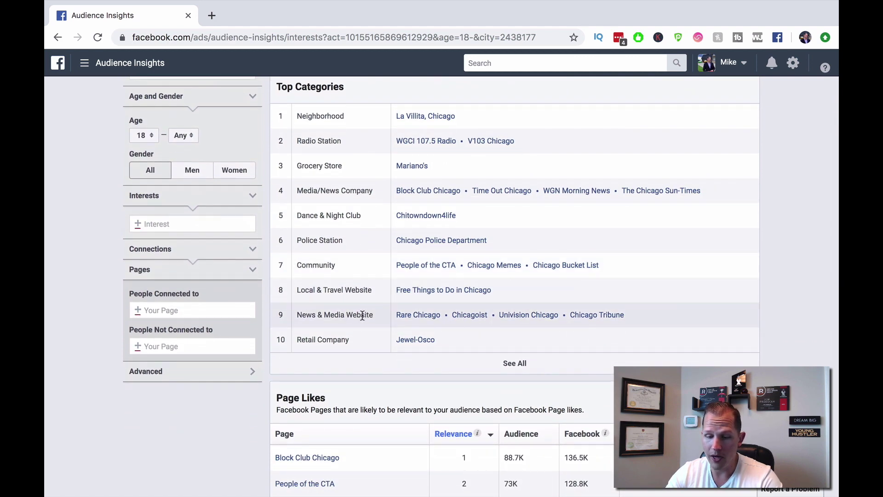
{"action": "scroll", "coordinate": [380, 325], "scroll_direction": "down", "scroll_amount": 1}
{"action": "scroll", "coordinate": [405, 315], "scroll_direction": "down", "scroll_amount": 4}
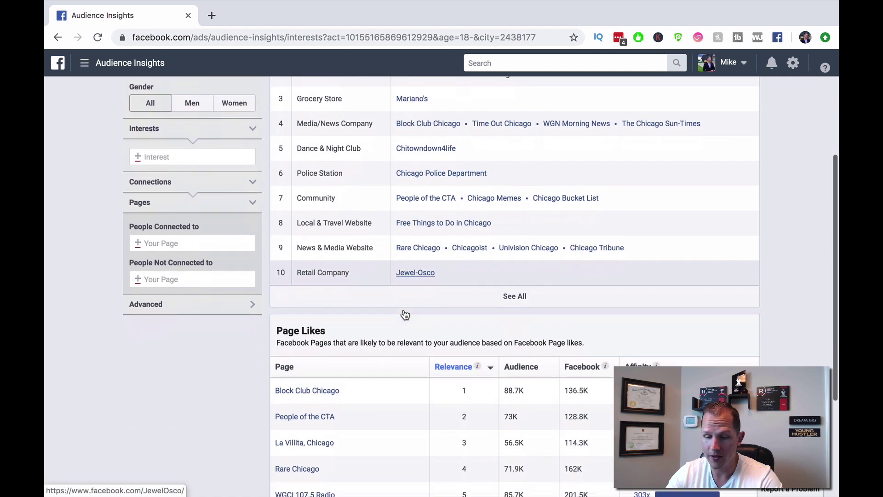
{"action": "scroll", "coordinate": [404, 309], "scroll_direction": "down", "scroll_amount": 2}
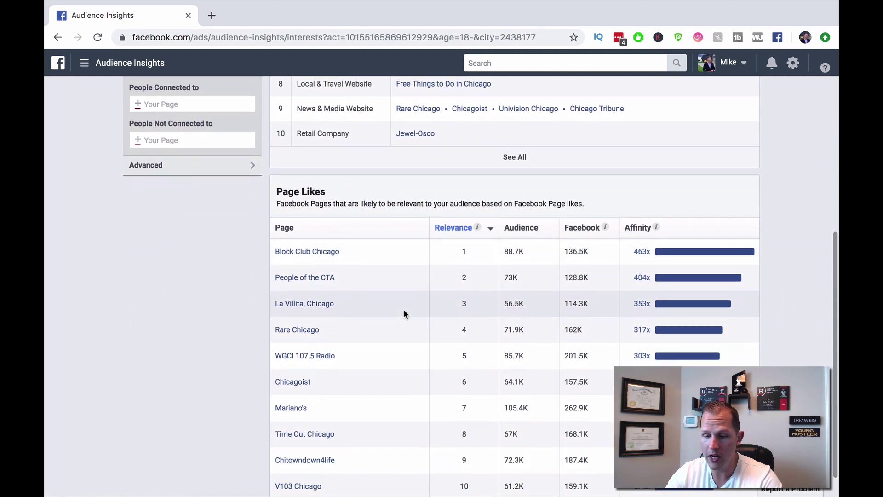
{"action": "scroll", "coordinate": [403, 309], "scroll_direction": "down", "scroll_amount": 1}
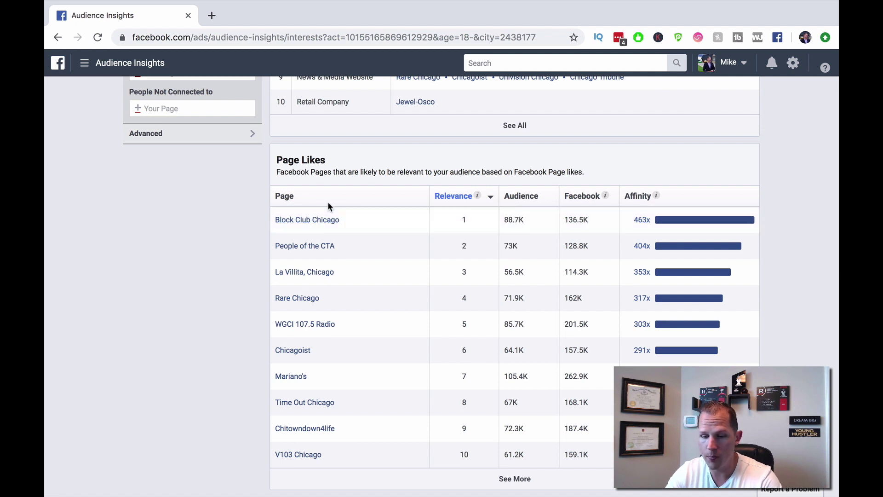
{"action": "mouse_move", "coordinate": [319, 224]}
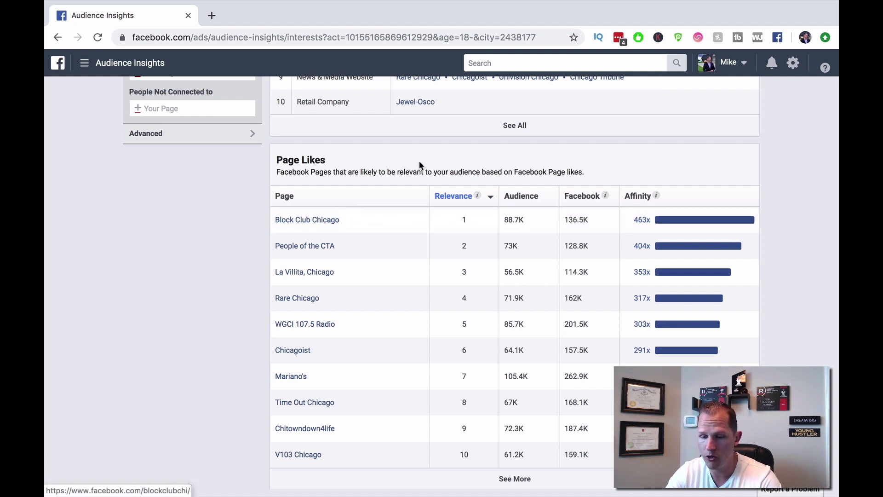
{"action": "mouse_move", "coordinate": [481, 197]}
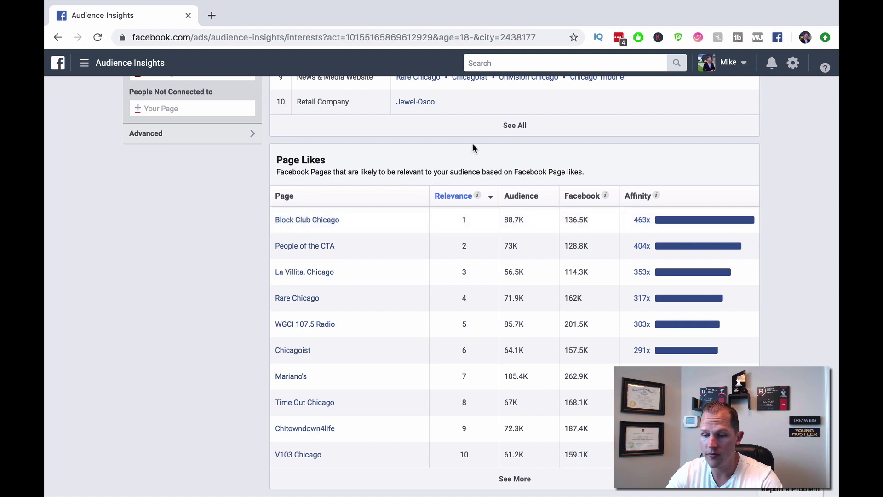
{"action": "scroll", "coordinate": [474, 147], "scroll_direction": "up", "scroll_amount": 7}
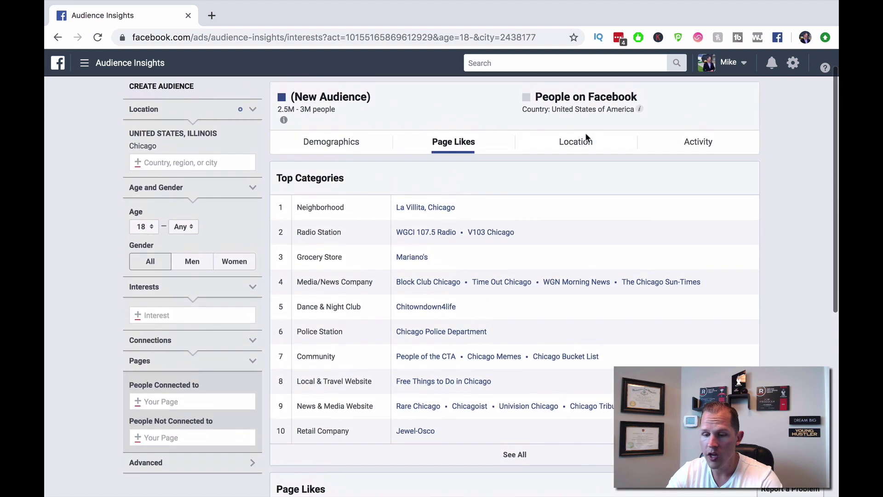
{"action": "left_click", "coordinate": [586, 141]}
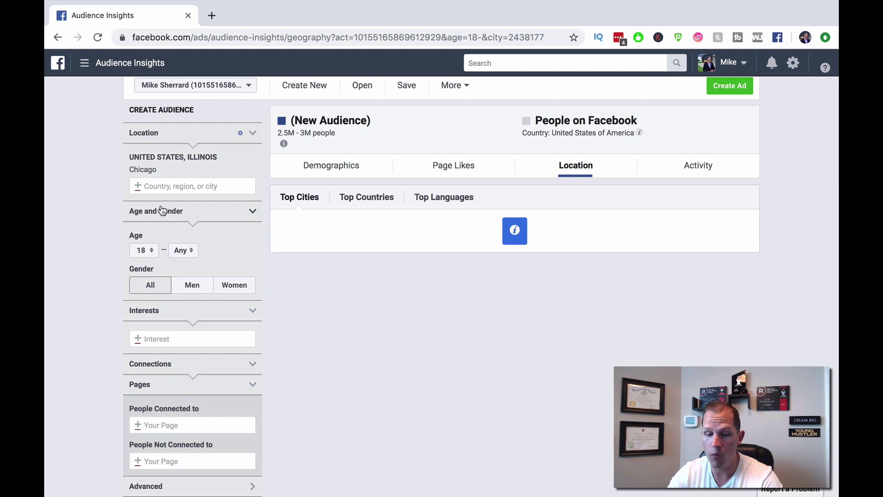
Set the audience's age range to 25–60
{"action": "left_click", "coordinate": [152, 251]}
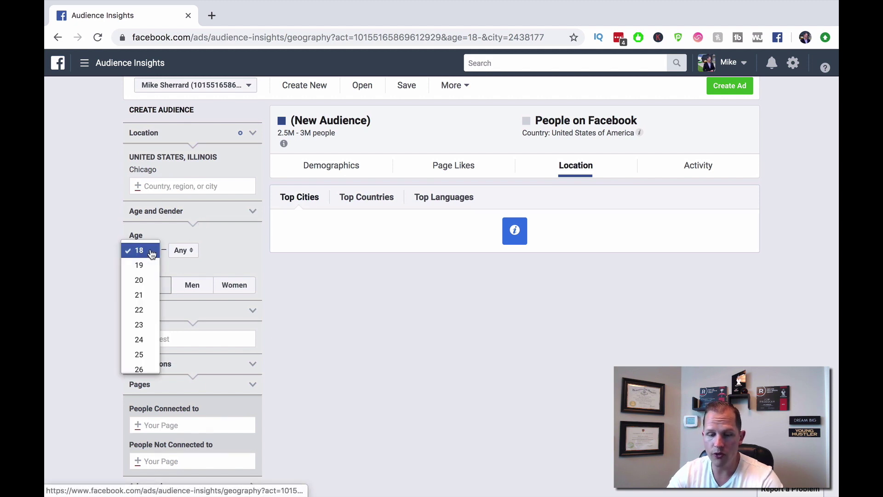
{"action": "scroll", "coordinate": [146, 315], "scroll_direction": "down", "scroll_amount": 1}
{"action": "scroll", "coordinate": [146, 314], "scroll_direction": "down", "scroll_amount": 1}
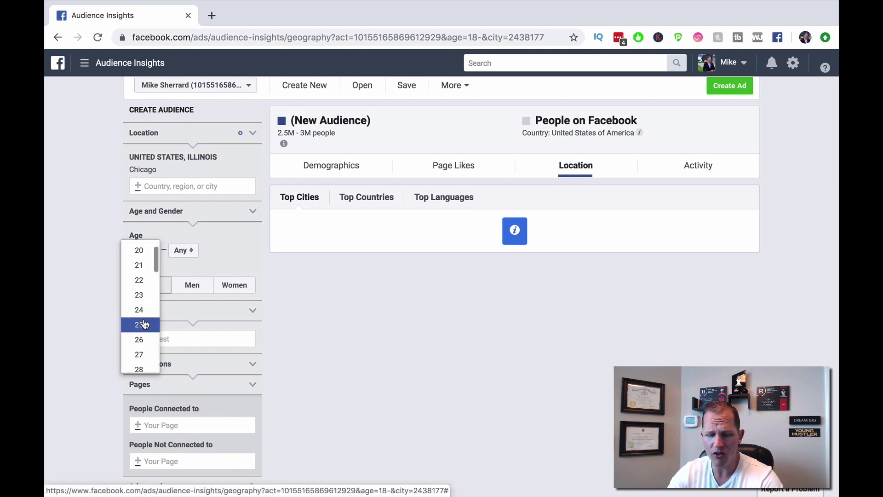
{"action": "left_click", "coordinate": [144, 324]}
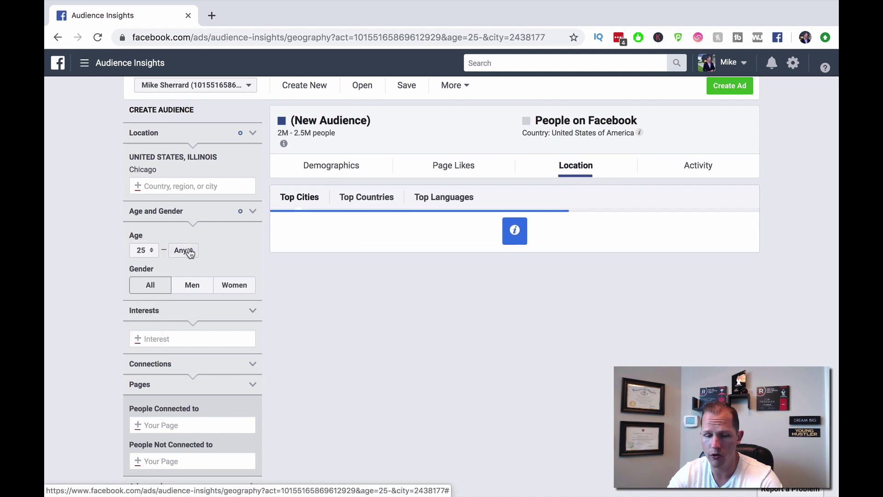
{"action": "left_click", "coordinate": [188, 250]}
{"action": "scroll", "coordinate": [189, 298], "scroll_direction": "down", "scroll_amount": 9}
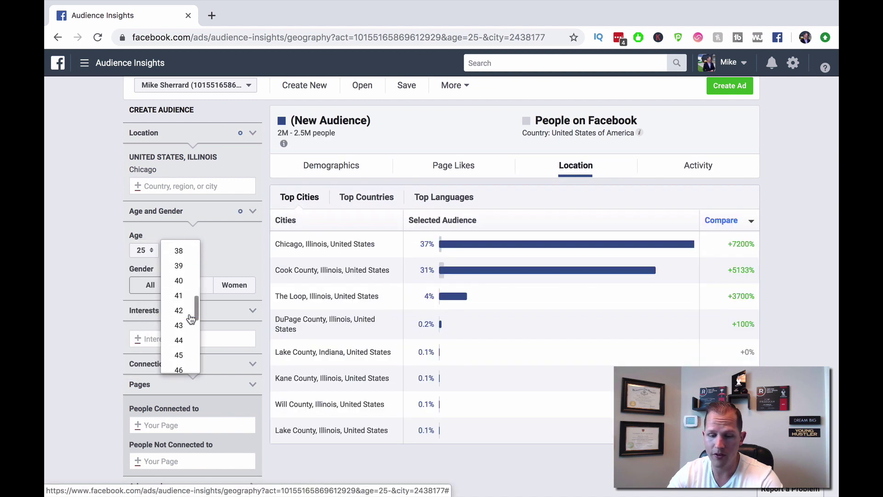
{"action": "scroll", "coordinate": [189, 322], "scroll_direction": "down", "scroll_amount": 3}
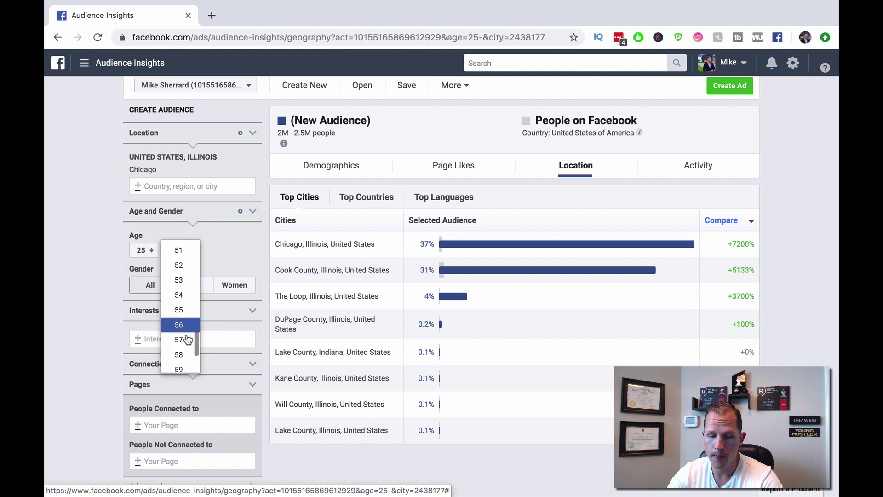
{"action": "left_click", "coordinate": [186, 345]}
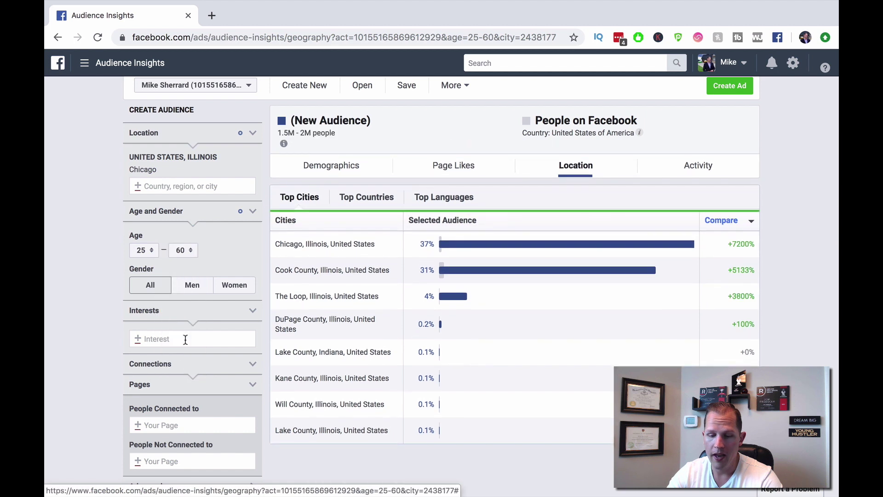
Add Zillow and Realtor.com as interests for the audience
{"action": "left_click", "coordinate": [185, 339]}
{"action": "type", "text": "zillow"}
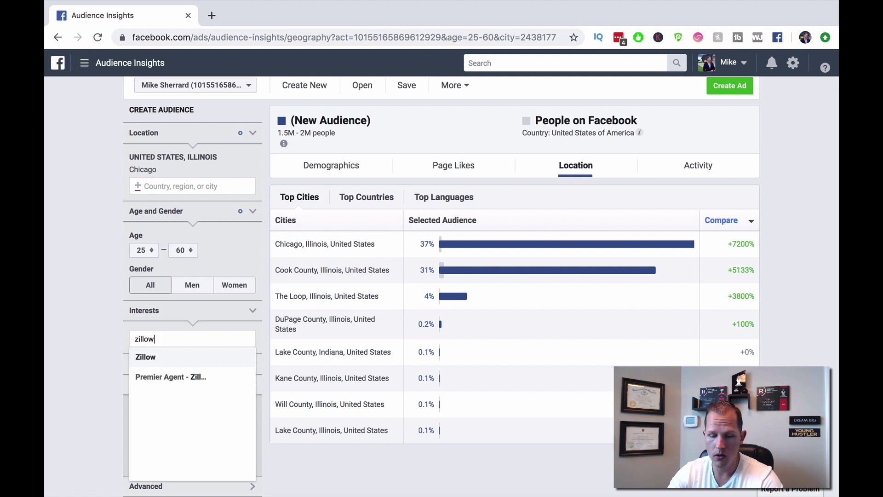
{"action": "key", "text": "Return"}
{"action": "type", "text": "realtor.com"}
{"action": "key", "text": "Return"}
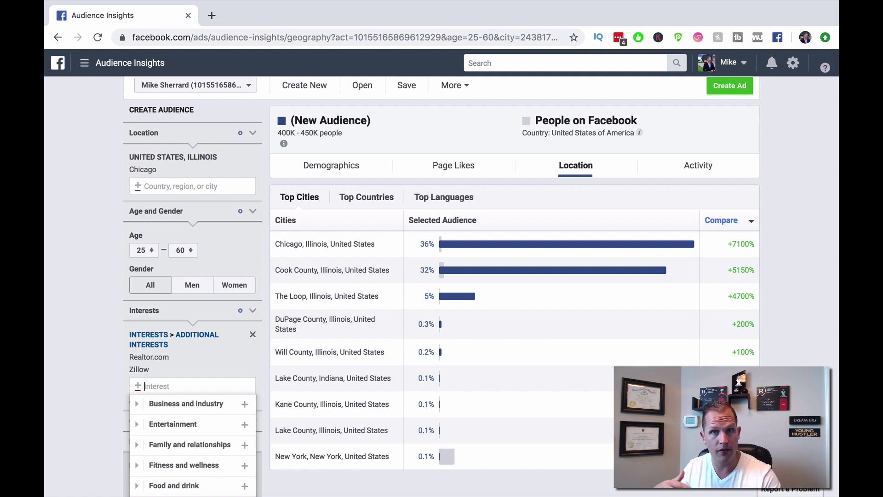
Examine the age and gender demographics of the audience interested in Zillow and Realtor.com
{"action": "left_click", "coordinate": [314, 165]}
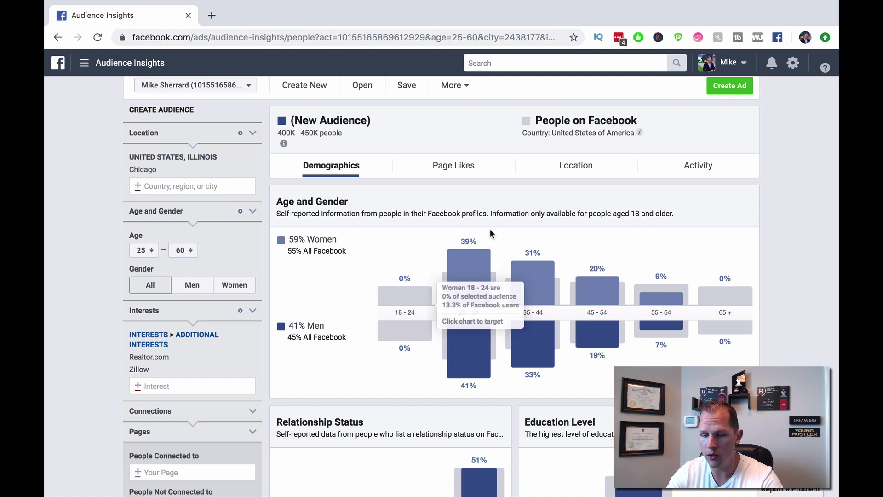
{"action": "mouse_move", "coordinate": [474, 322]}
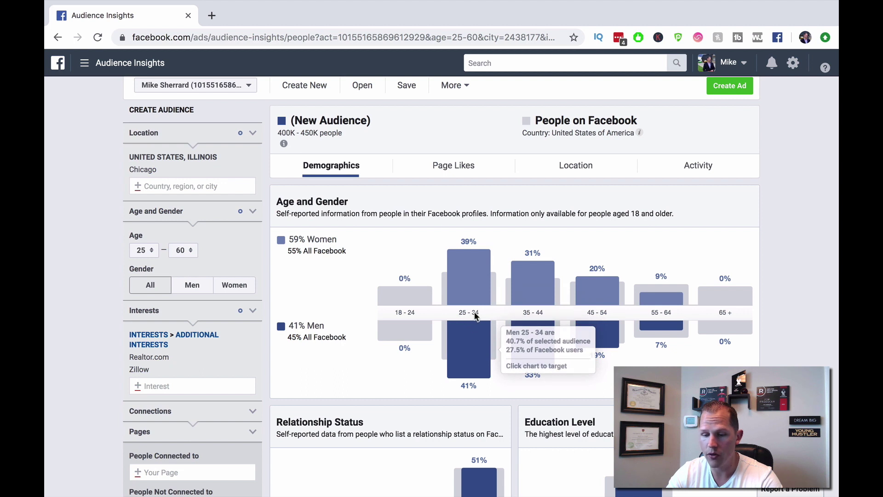
{"action": "mouse_move", "coordinate": [501, 274]}
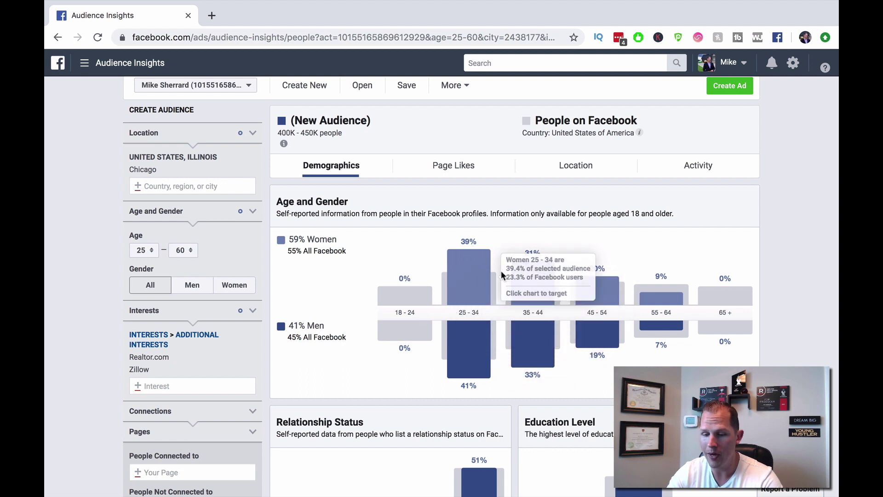
{"action": "mouse_move", "coordinate": [525, 330]}
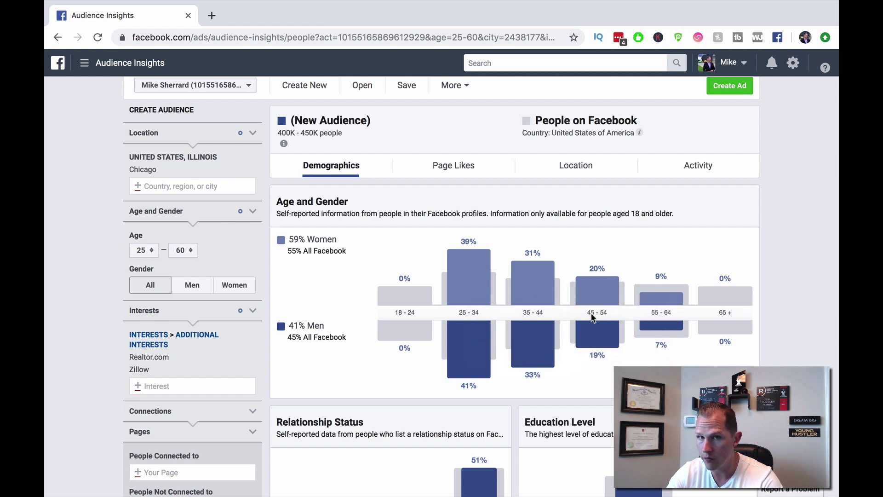
{"action": "mouse_move", "coordinate": [557, 317]}
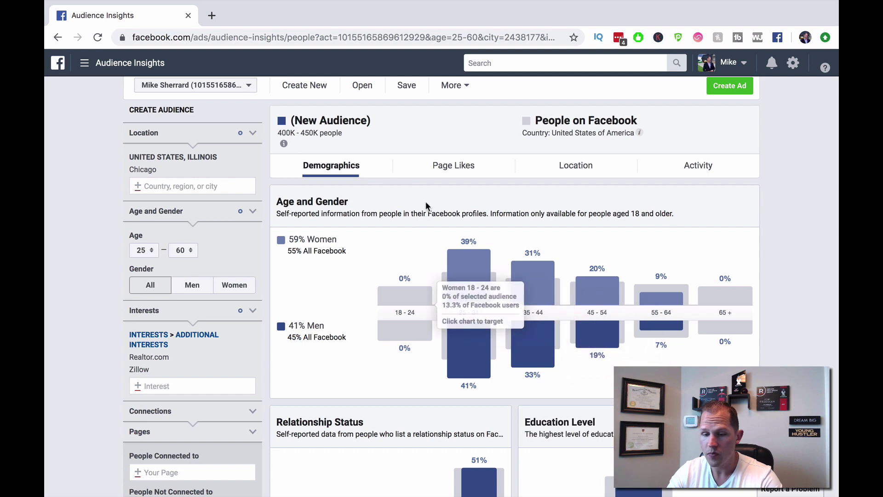
Review the top categories and relevant page likes of the audience narrowed by age and real-estate interests
{"action": "left_click", "coordinate": [456, 168]}
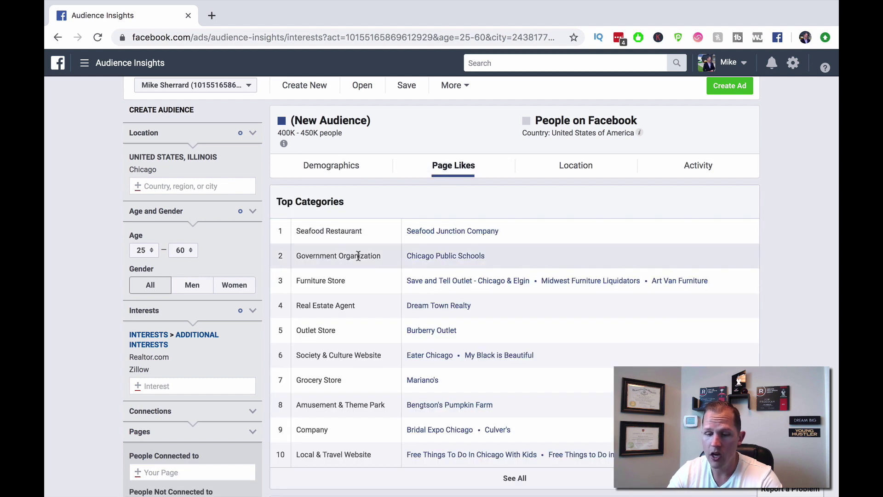
{"action": "scroll", "coordinate": [356, 254], "scroll_direction": "down", "scroll_amount": 1}
{"action": "scroll", "coordinate": [356, 254], "scroll_direction": "down", "scroll_amount": 5}
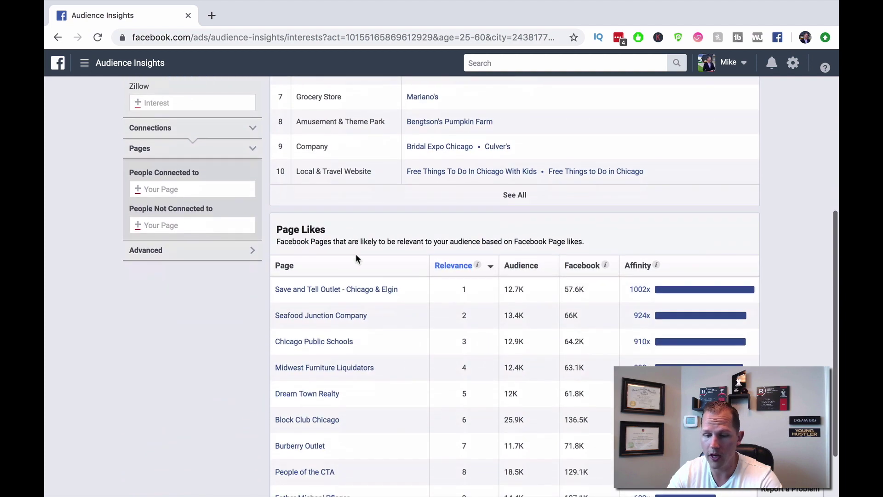
Review the audience's location breakdown by top cities, top countries and top languages, including the Spanish-language share
{"action": "scroll", "coordinate": [491, 257], "scroll_direction": "up", "scroll_amount": 6}
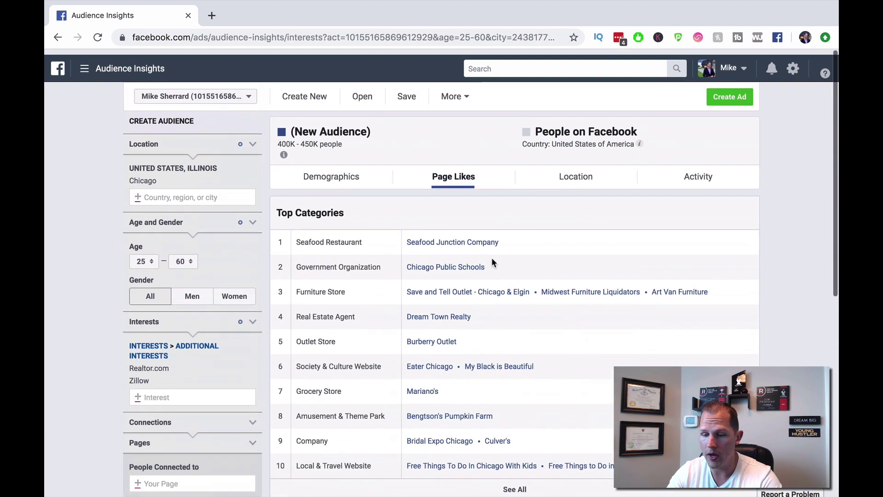
{"action": "left_click", "coordinate": [574, 178]}
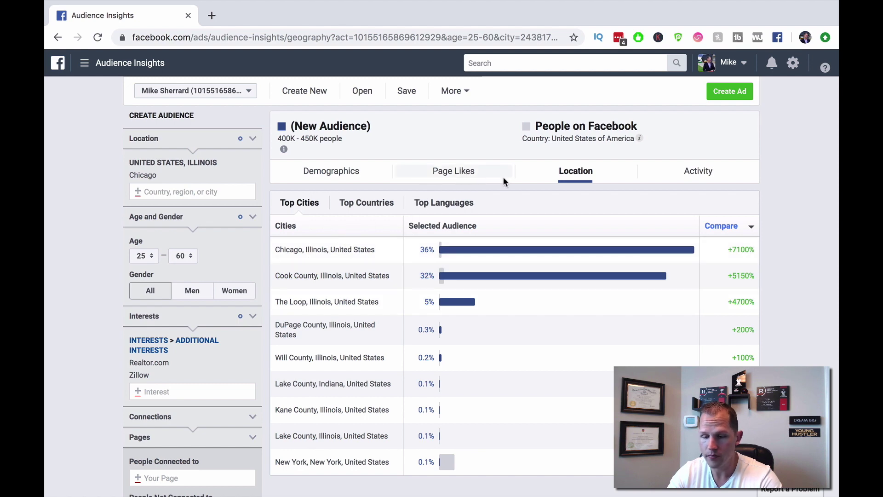
{"action": "left_click", "coordinate": [388, 204]}
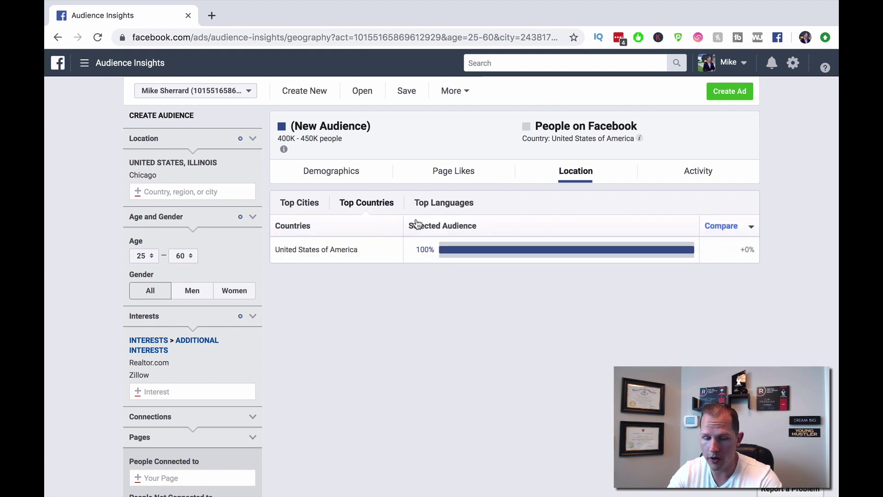
{"action": "left_click", "coordinate": [433, 201]}
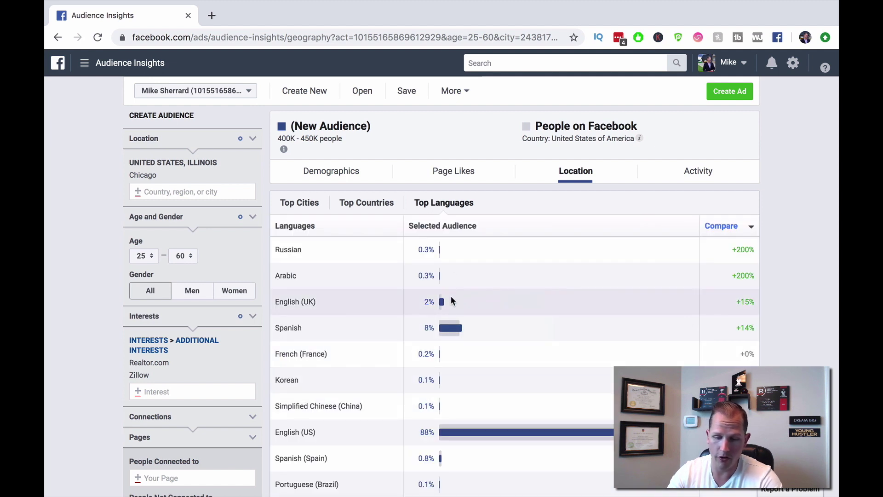
{"action": "mouse_move", "coordinate": [453, 325]}
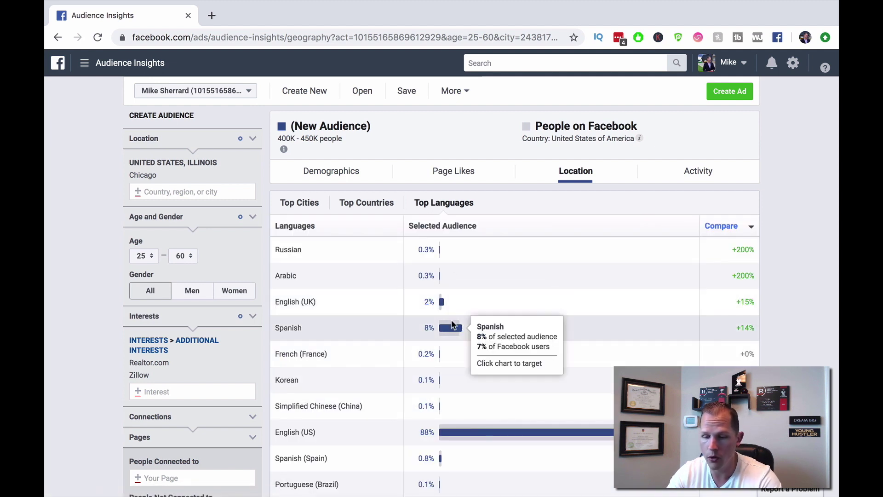
Return to the audience's demographics and examine the women's 25–34 and 35–44 age groups
{"action": "left_click", "coordinate": [326, 172]}
{"action": "mouse_move", "coordinate": [460, 259]}
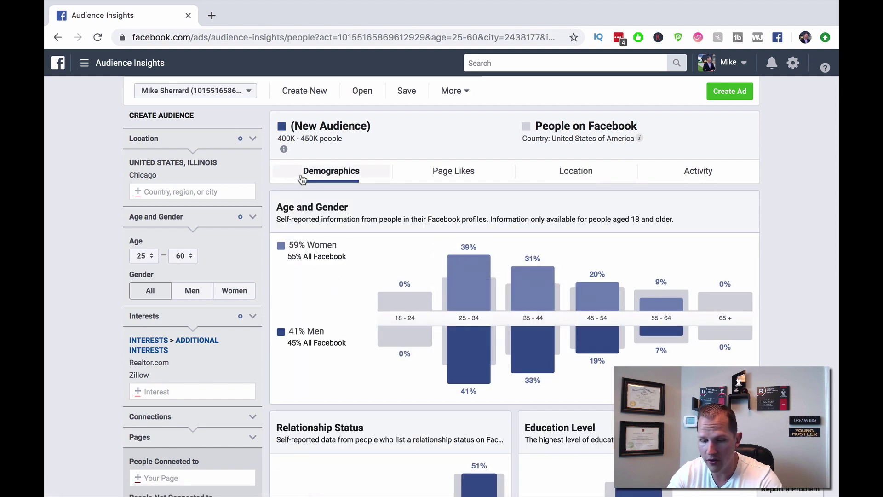
{"action": "mouse_move", "coordinate": [534, 295]}
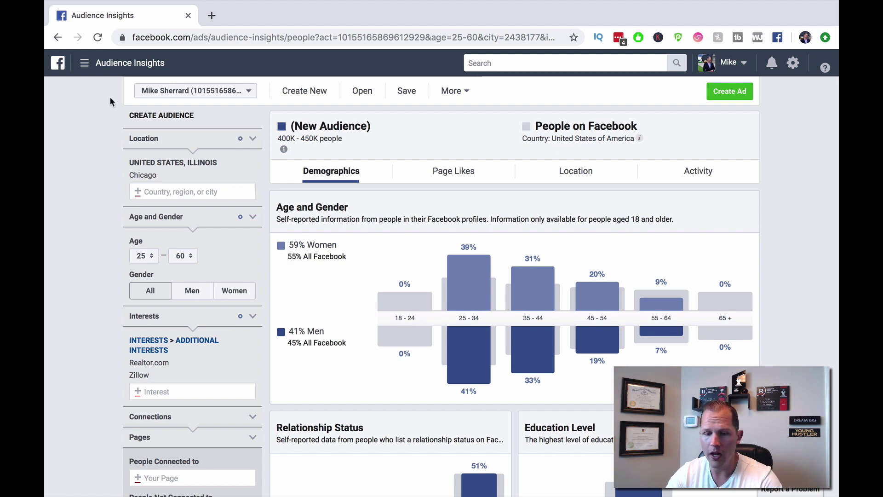
Leave Audience Insights without saving and open the Facebook Pixels data sources in Events Manager
{"action": "left_click", "coordinate": [86, 64]}
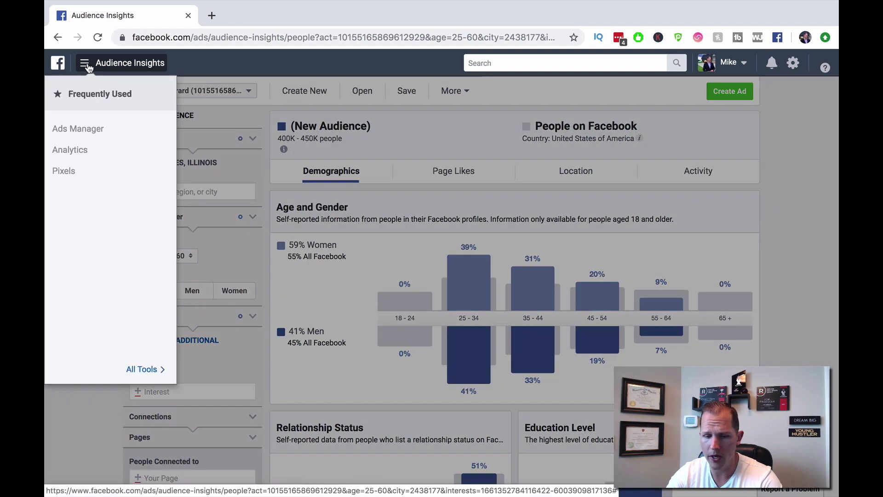
{"action": "left_click", "coordinate": [142, 369]}
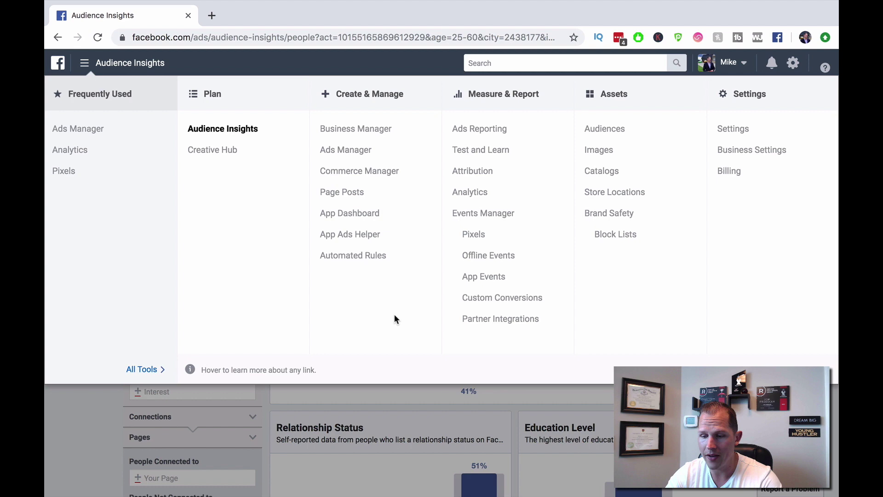
{"action": "left_click", "coordinate": [475, 237]}
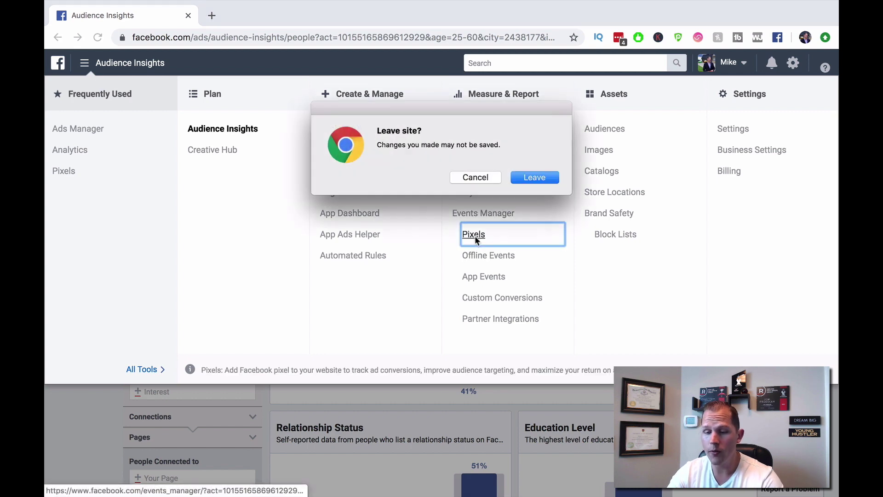
{"action": "left_click", "coordinate": [536, 180]}
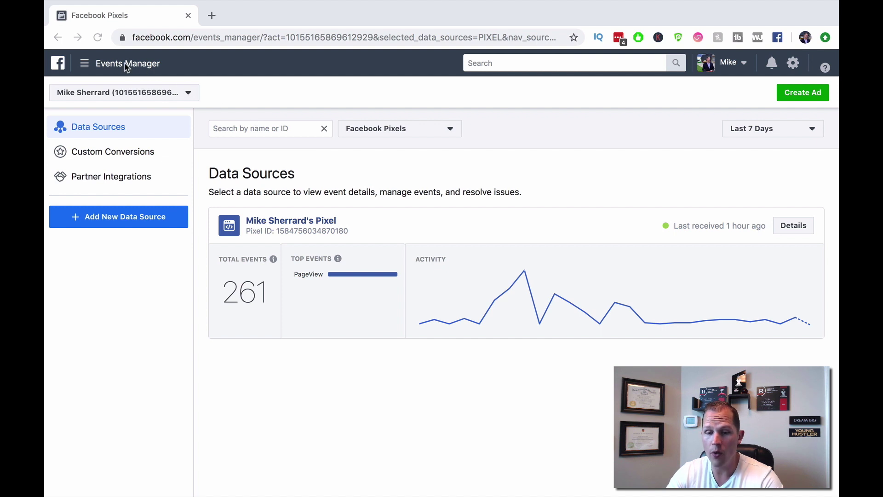
Open the Audiences asset page and review the lookalike and Instagram retargeting audiences in the list
{"action": "left_click", "coordinate": [85, 69]}
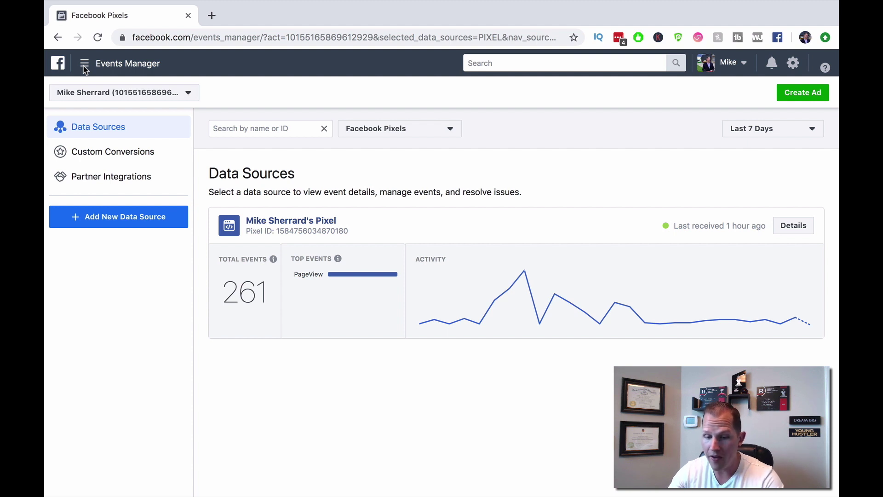
{"action": "left_click", "coordinate": [85, 68]}
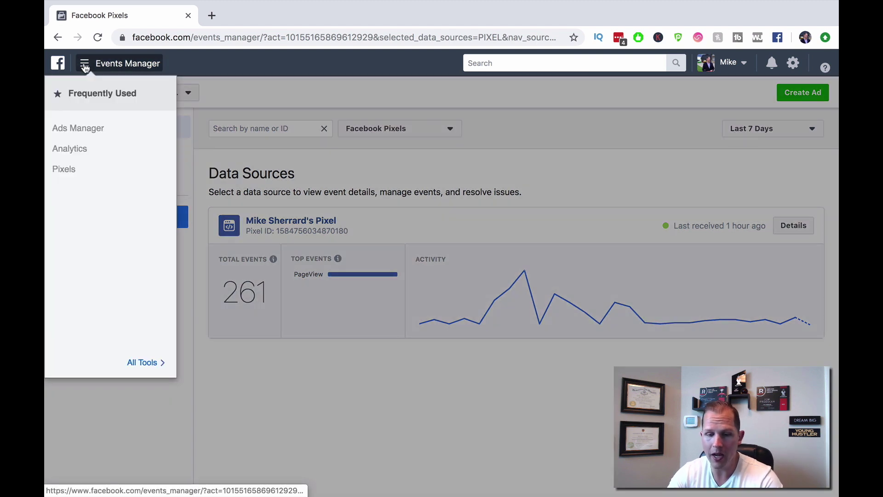
{"action": "left_click", "coordinate": [127, 356]}
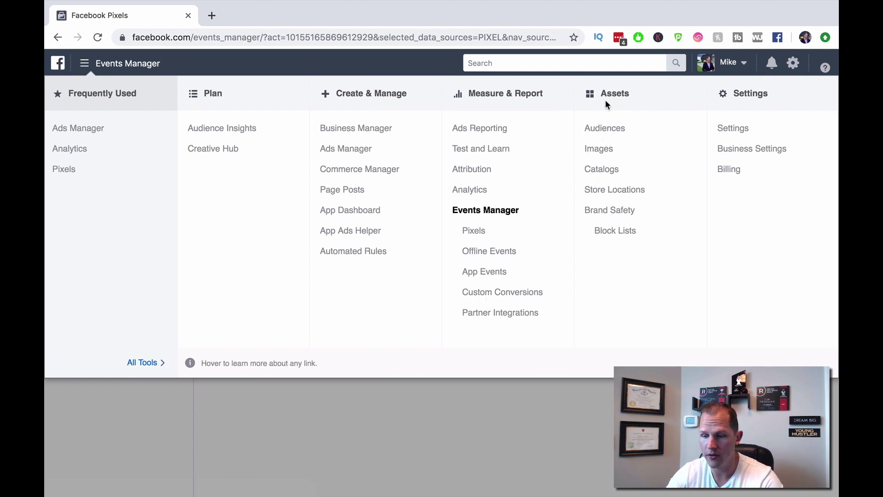
{"action": "left_click", "coordinate": [602, 129]}
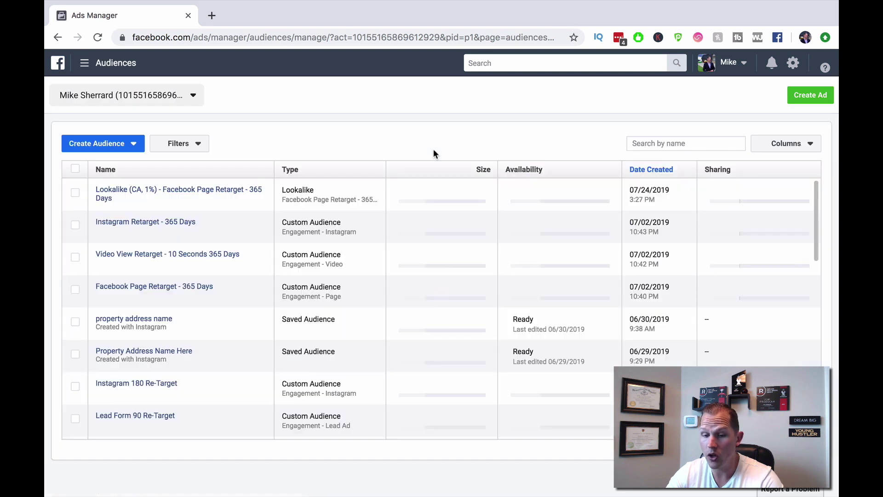
{"action": "mouse_move", "coordinate": [156, 184]}
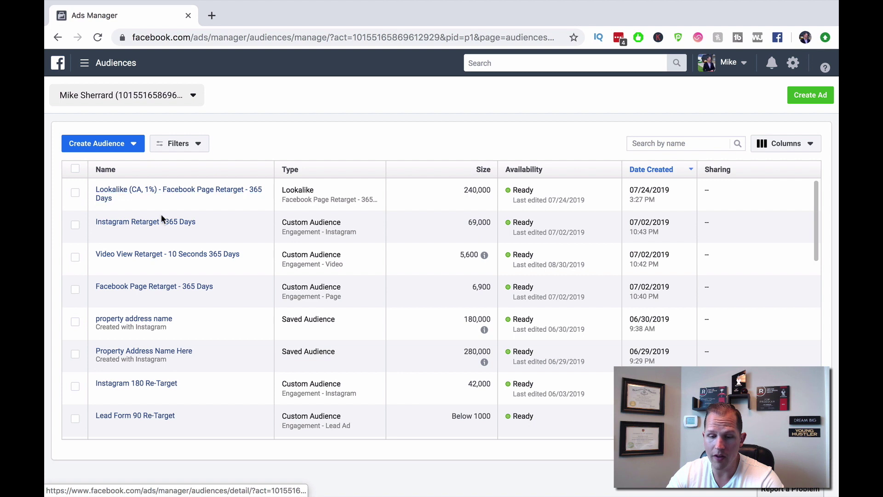
{"action": "mouse_move", "coordinate": [150, 238]}
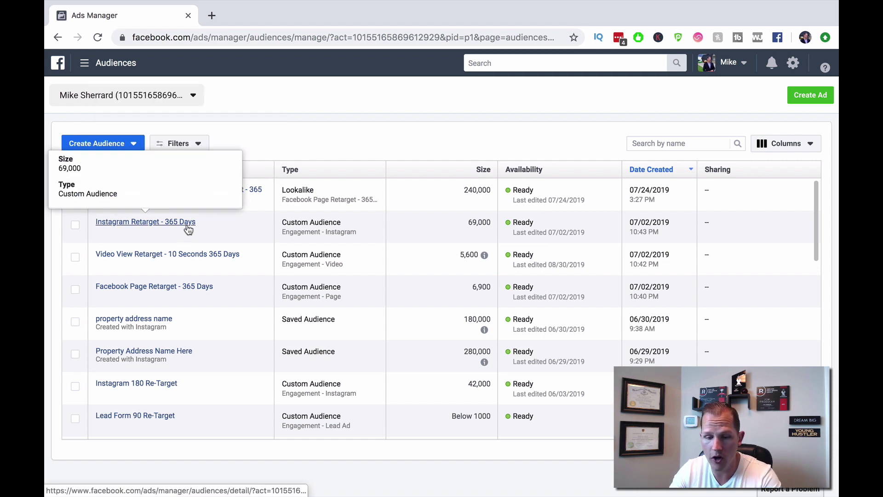
{"action": "mouse_move", "coordinate": [190, 213]}
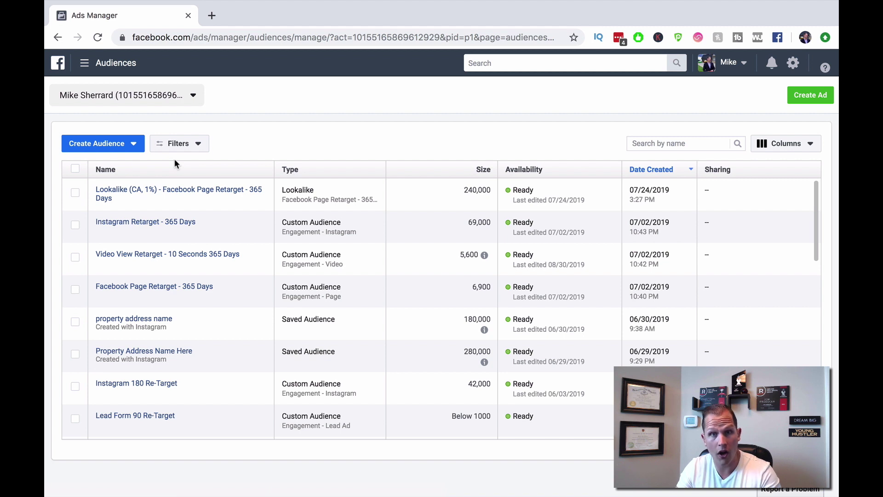
{"action": "mouse_move", "coordinate": [218, 193]}
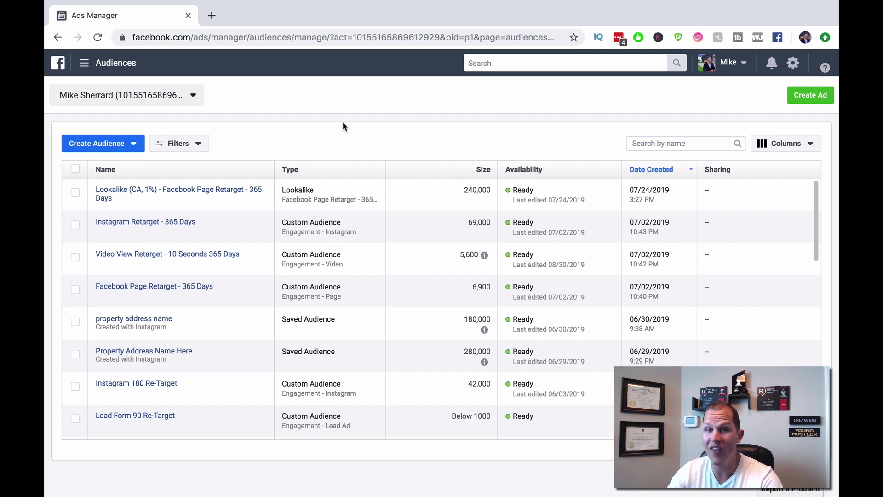
Switch to Ads Manager and start creating a new campaign
{"action": "left_click", "coordinate": [85, 64]}
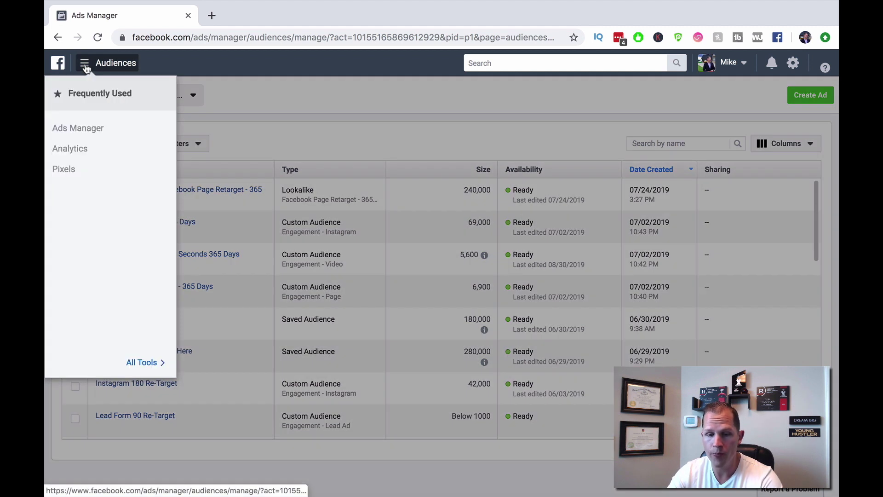
{"action": "left_click", "coordinate": [80, 129]}
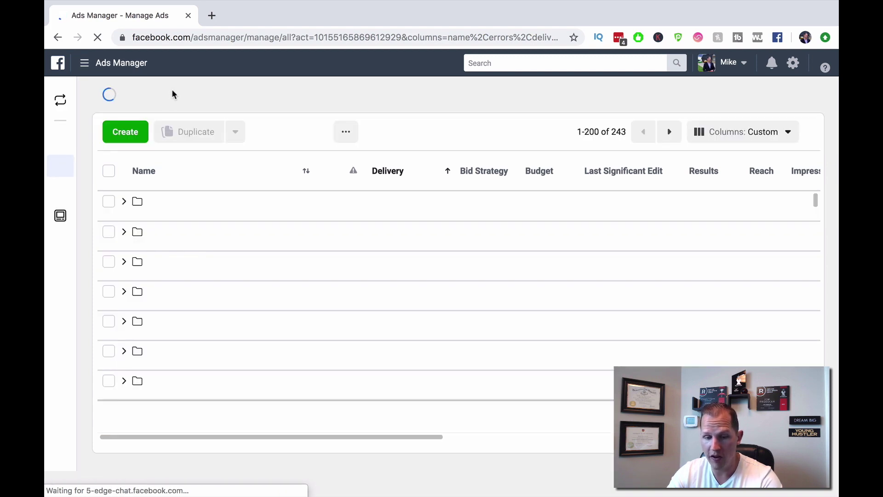
{"action": "left_click", "coordinate": [131, 138]}
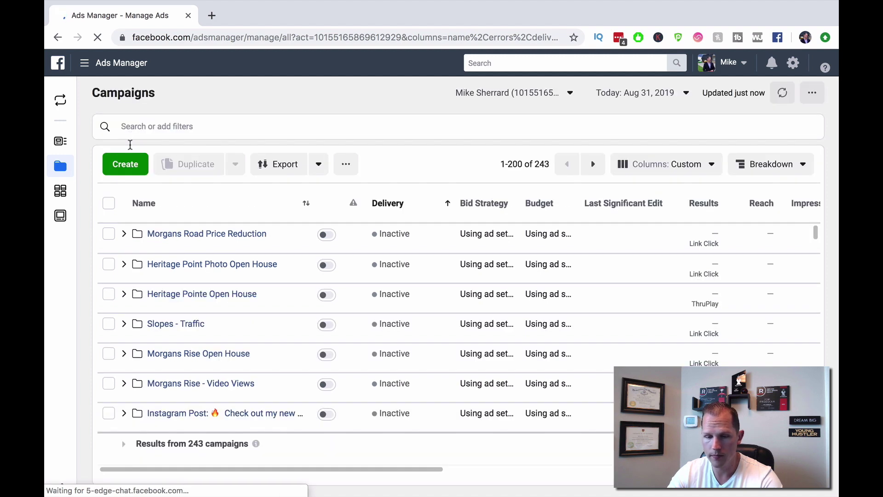
{"action": "left_click", "coordinate": [128, 164]}
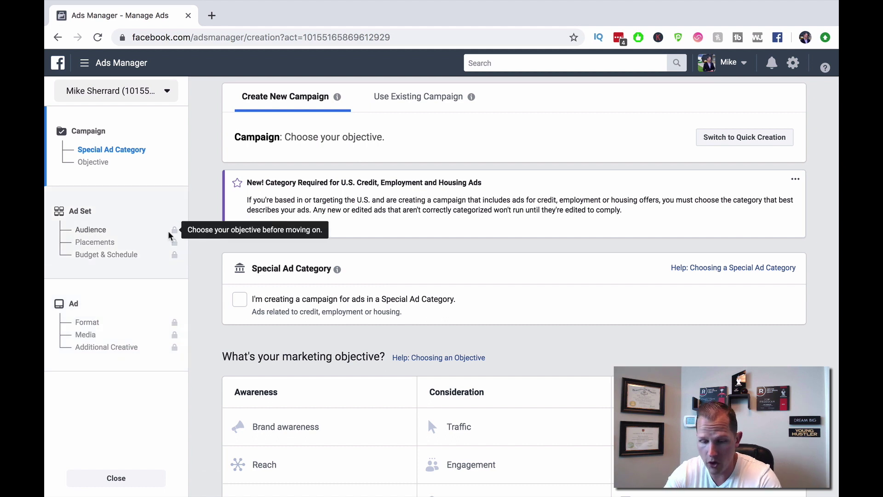
Examine the descriptions of the awareness and consideration marketing objectives, including Reach, Traffic, Engagement, Video views, Lead generation and Messages
{"action": "scroll", "coordinate": [405, 253], "scroll_direction": "down", "scroll_amount": 5}
{"action": "scroll", "coordinate": [411, 247], "scroll_direction": "down", "scroll_amount": 1}
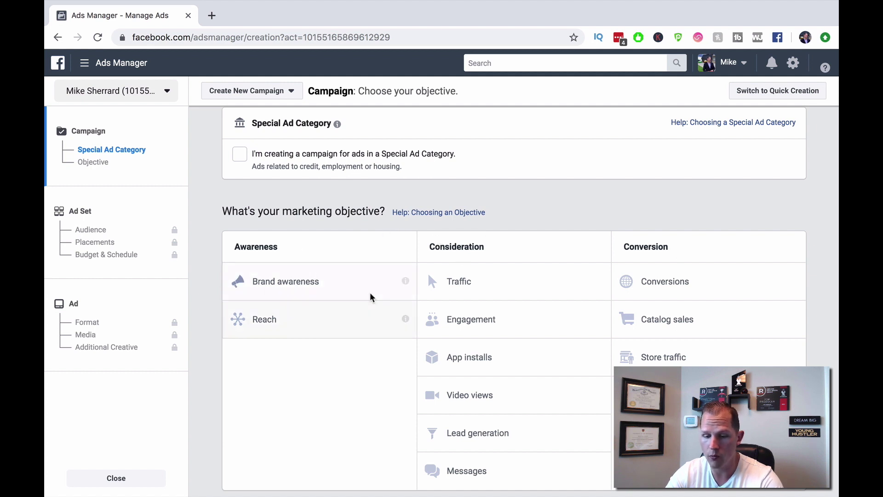
{"action": "mouse_move", "coordinate": [405, 282]}
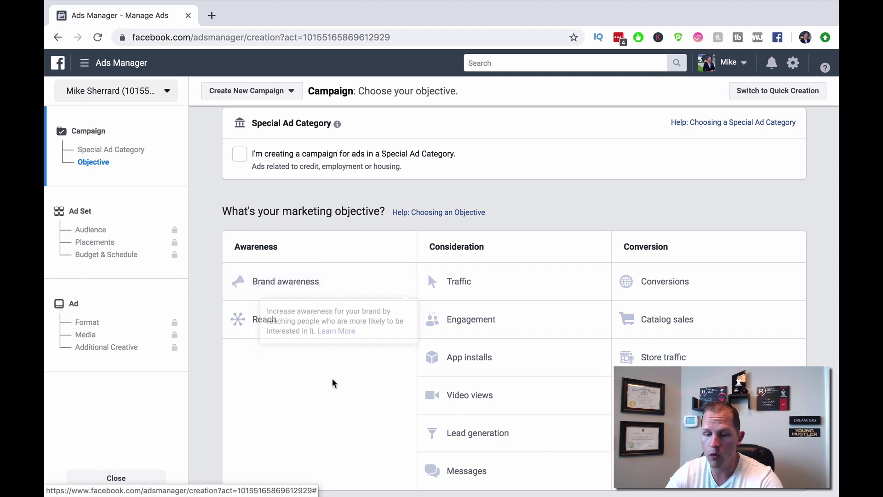
{"action": "mouse_move", "coordinate": [406, 319]}
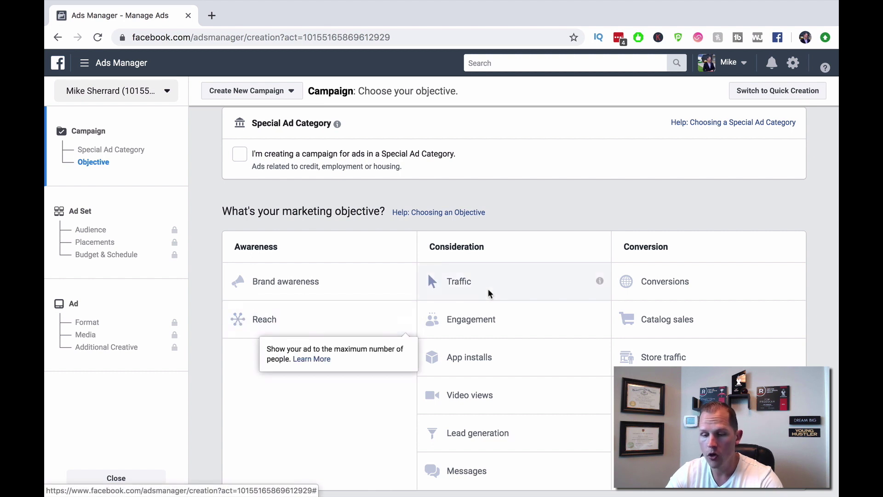
{"action": "mouse_move", "coordinate": [601, 282]}
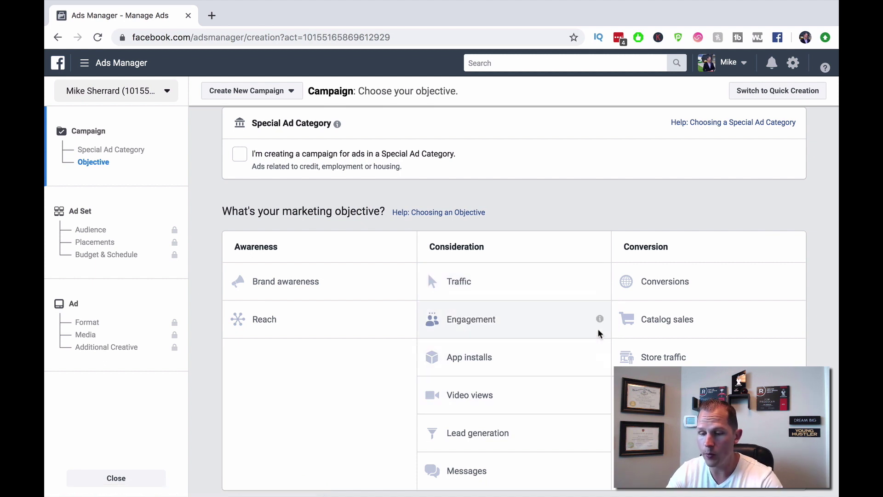
{"action": "mouse_move", "coordinate": [600, 322]}
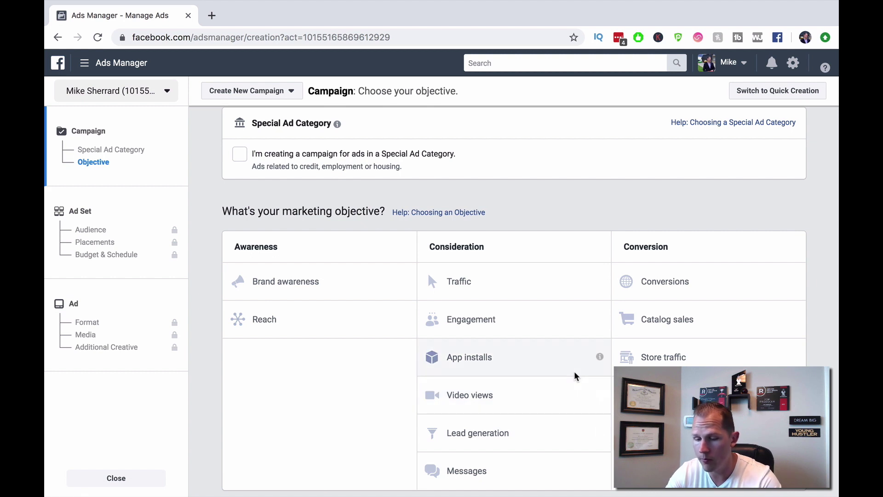
{"action": "mouse_move", "coordinate": [600, 397]}
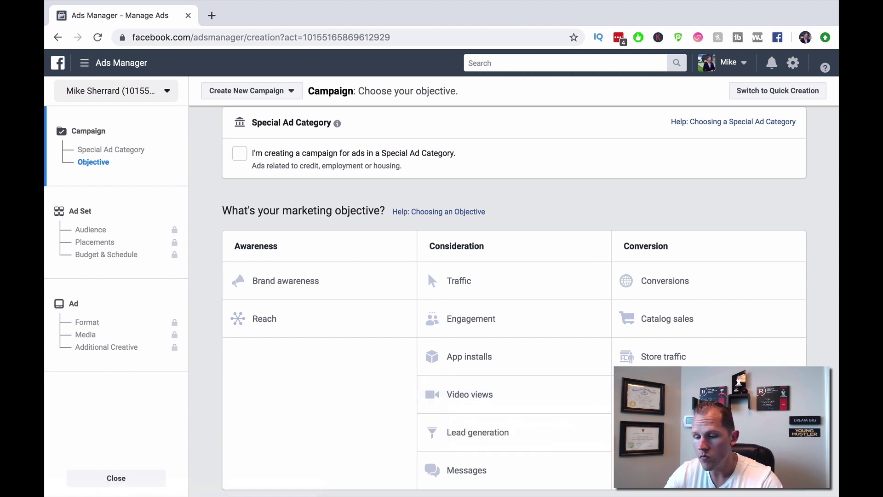
{"action": "mouse_move", "coordinate": [600, 432]}
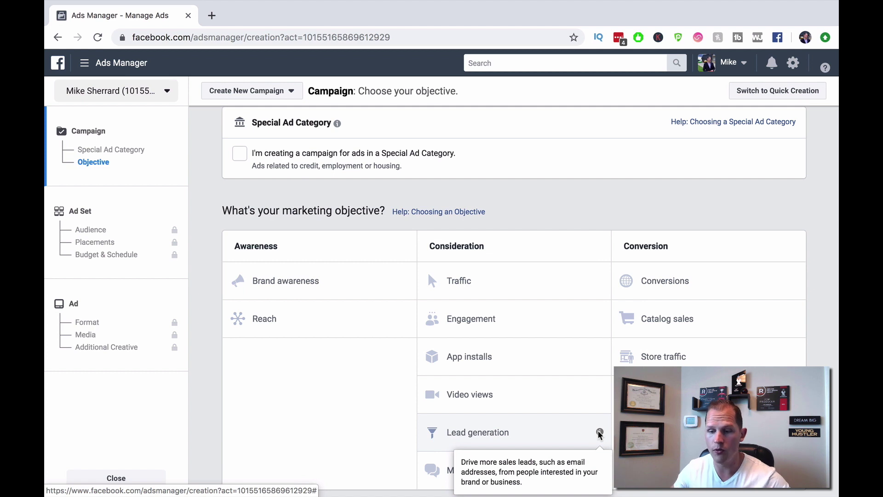
{"action": "mouse_move", "coordinate": [600, 395]}
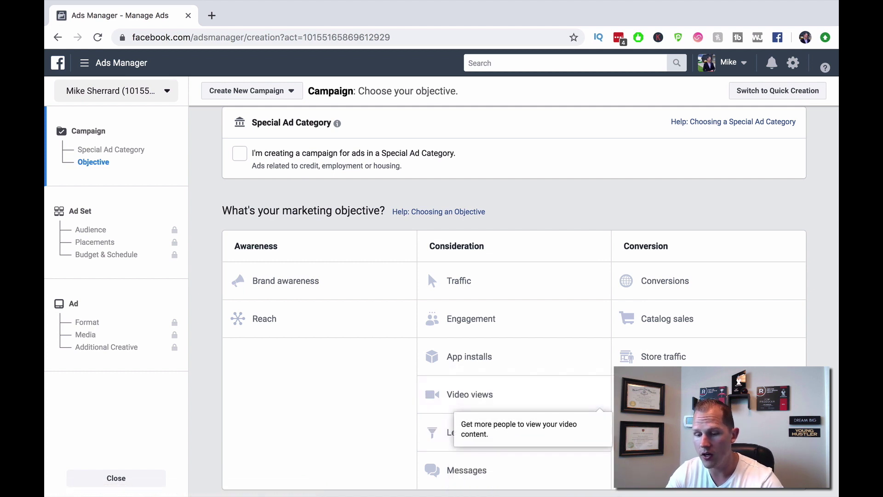
{"action": "mouse_move", "coordinate": [600, 470]}
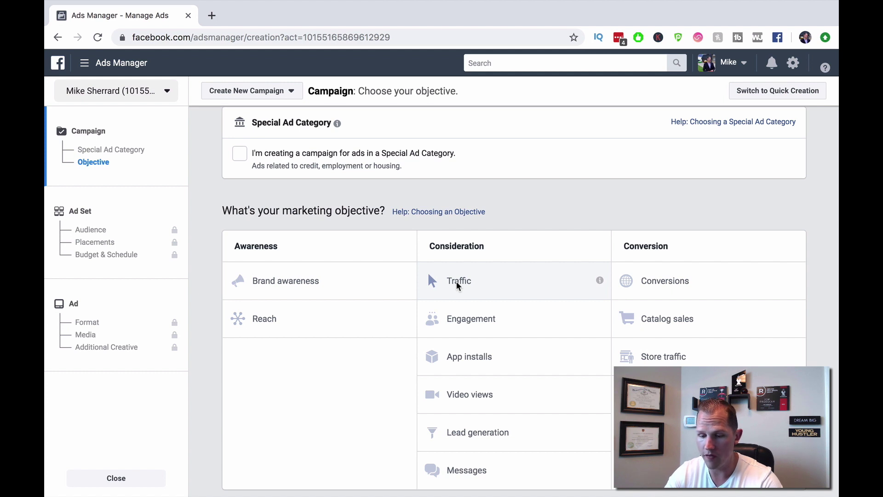
Choose Traffic as the campaign's marketing objective and name the campaign "Traffic Example"
{"action": "left_click", "coordinate": [458, 283]}
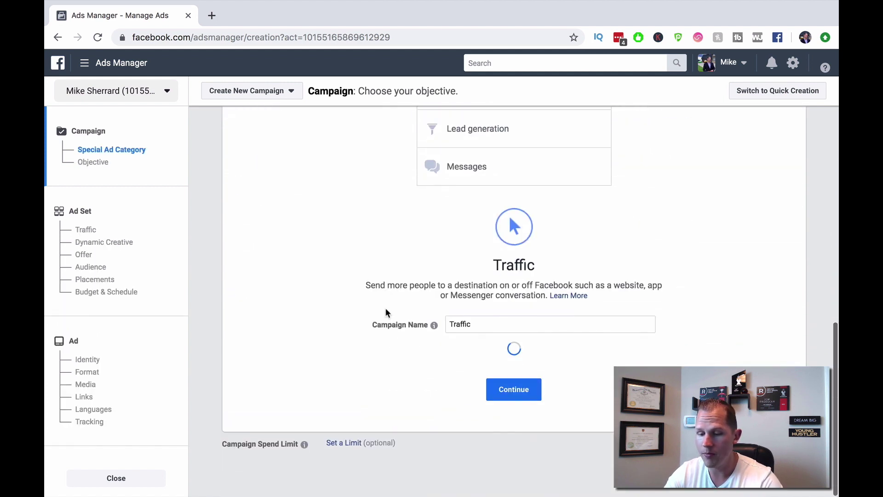
{"action": "left_click", "coordinate": [479, 323]}
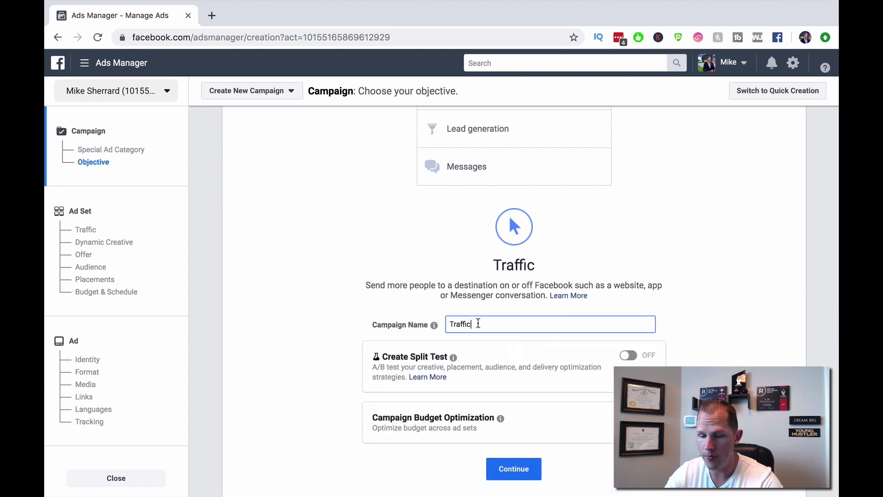
{"action": "type", "text": "Example"}
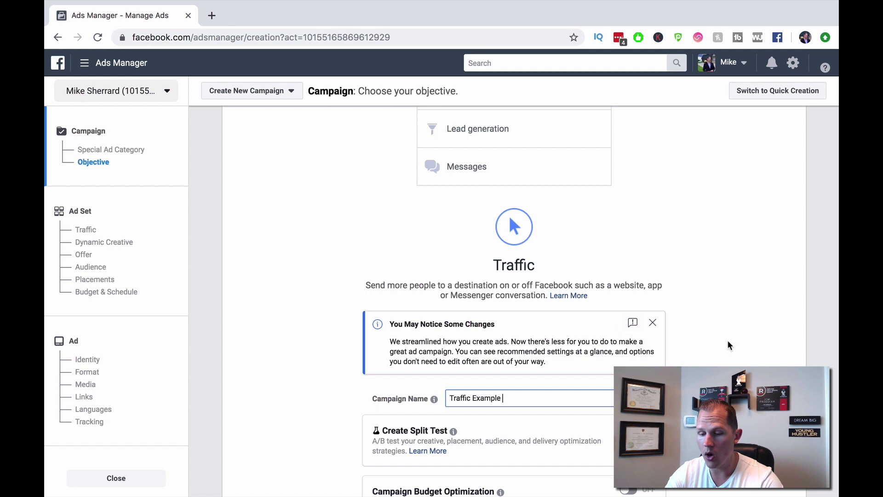
Leave split testing and campaign budget optimization off and continue to the ad set settings
{"action": "scroll", "coordinate": [728, 345], "scroll_direction": "down", "scroll_amount": 3}
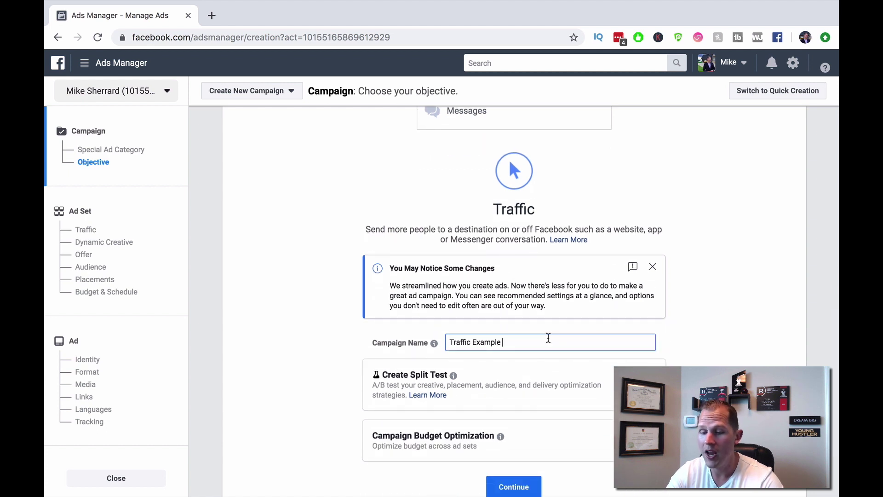
{"action": "mouse_move", "coordinate": [453, 337]}
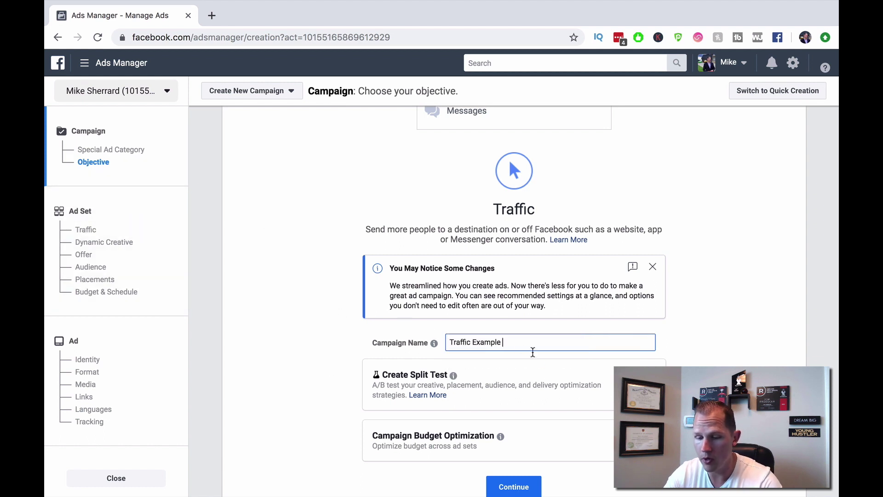
{"action": "scroll", "coordinate": [691, 352], "scroll_direction": "down", "scroll_amount": 3}
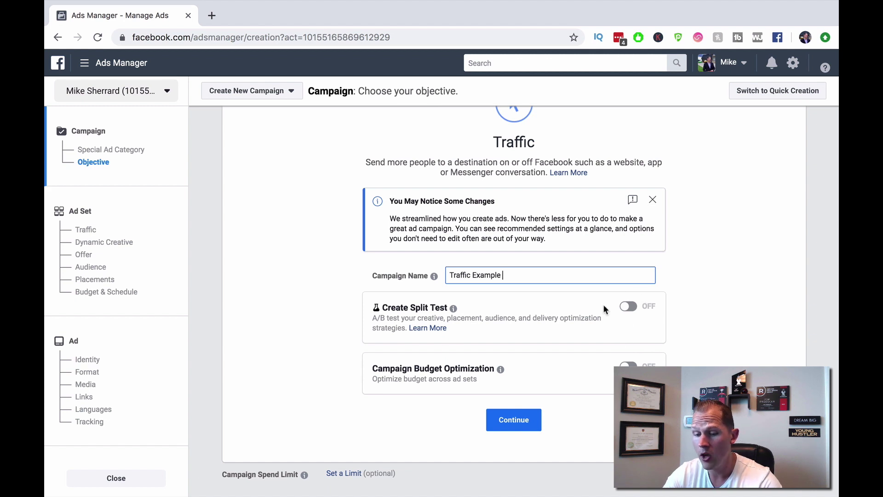
{"action": "left_click", "coordinate": [515, 420]}
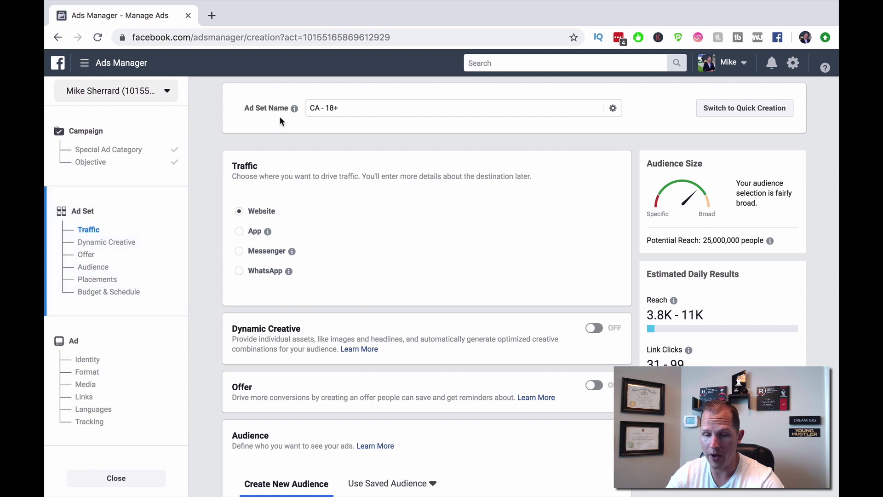
Rename the ad set as "Chicago 25-45 Zillow"
{"action": "left_click_drag", "start_coordinate": [349, 108], "coordinate": [309, 109]}
{"action": "type", "text": "Chicago 25-45 Zilo"}
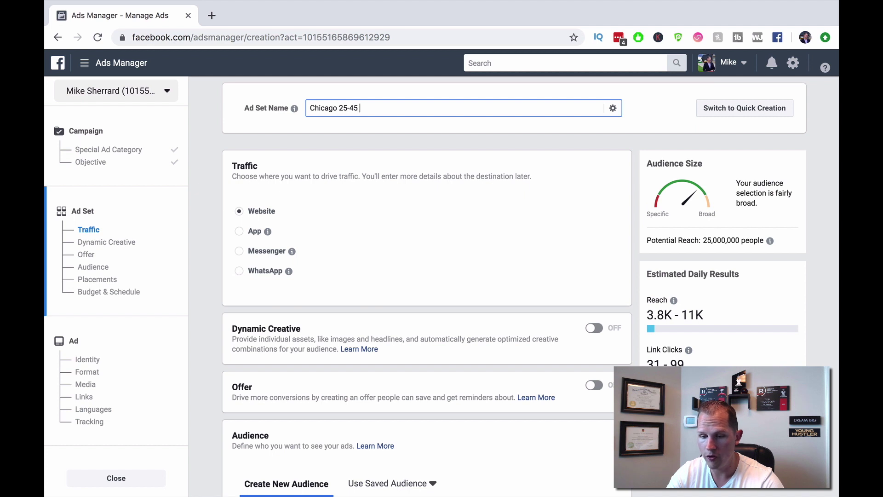
{"action": "key", "text": "BackSpace"}
{"action": "type", "text": "low"}
{"action": "left_click", "coordinate": [341, 134]}
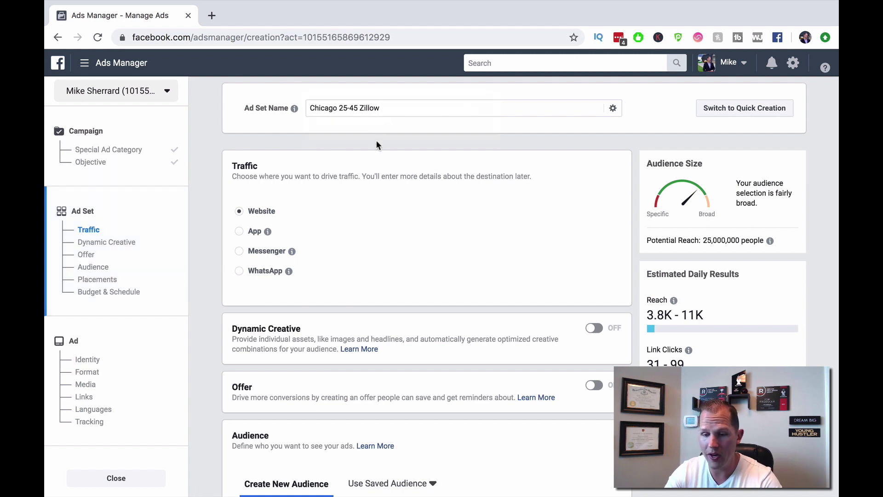
Review the traffic destination options and the list of existing custom and lookalike audiences for the ad set
{"action": "scroll", "coordinate": [375, 140], "scroll_direction": "down", "scroll_amount": 2}
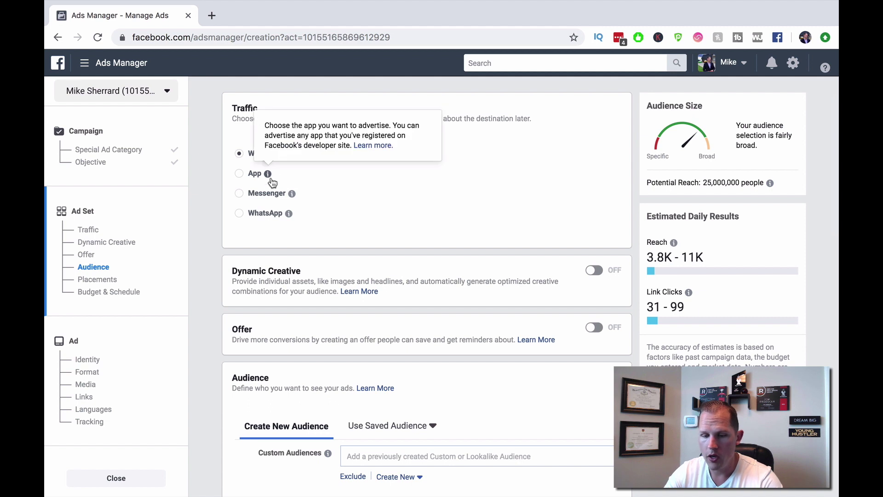
{"action": "scroll", "coordinate": [379, 209], "scroll_direction": "down", "scroll_amount": 5}
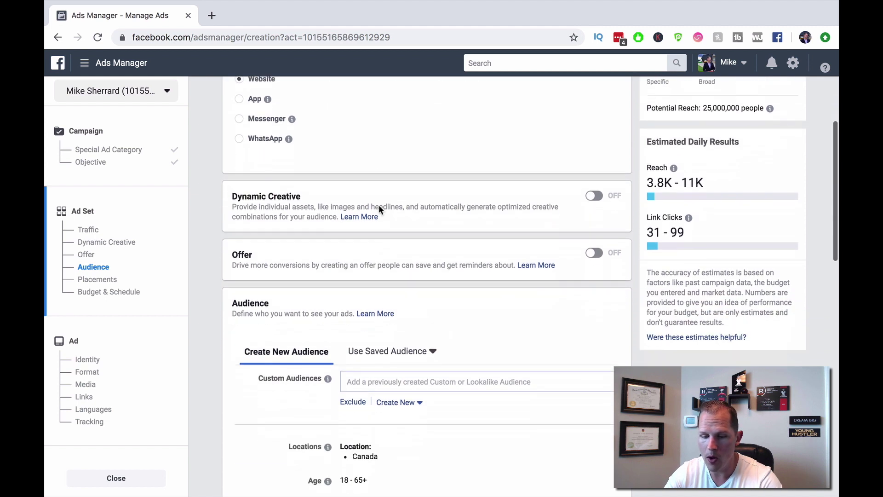
{"action": "scroll", "coordinate": [391, 229], "scroll_direction": "down", "scroll_amount": 1}
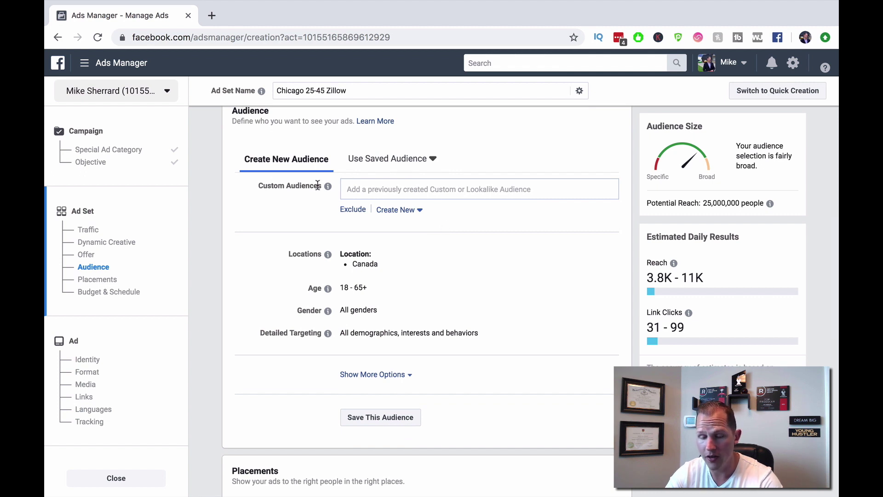
{"action": "left_click", "coordinate": [382, 186]}
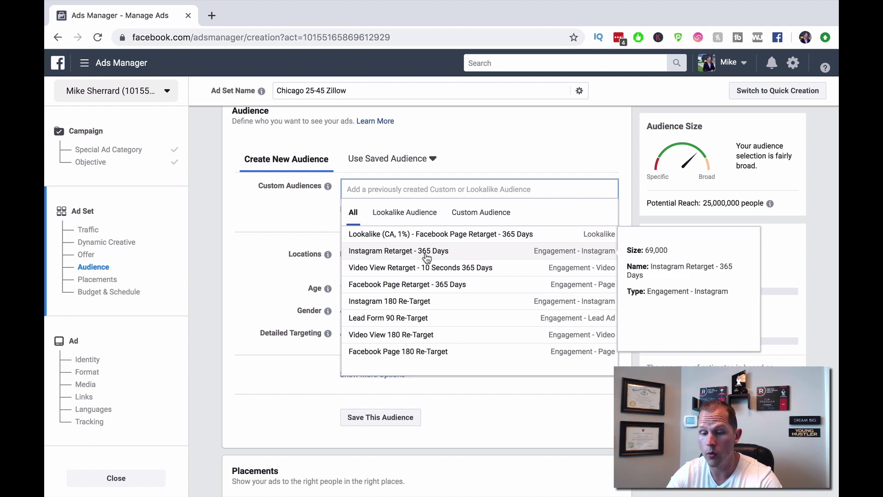
{"action": "left_click", "coordinate": [318, 222]}
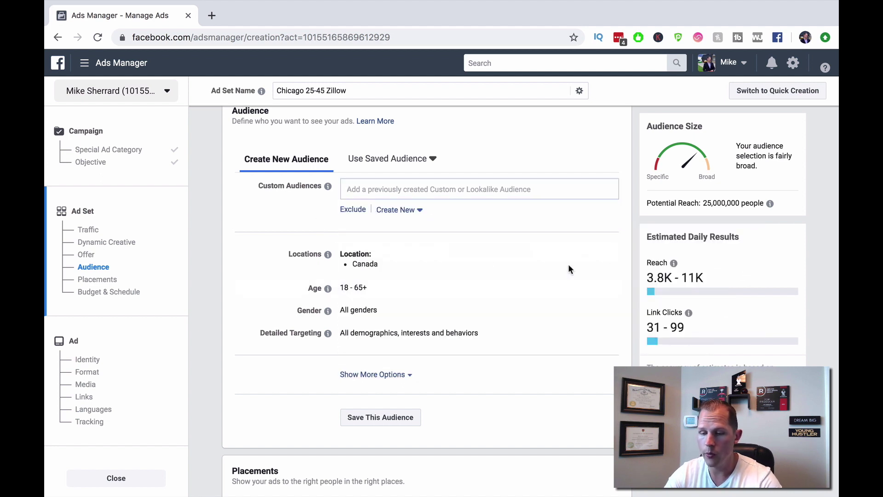
Replace Canada with Chicago, Illinois, United States as the audience's target location
{"action": "left_click", "coordinate": [602, 258]}
{"action": "left_click", "coordinate": [606, 371]}
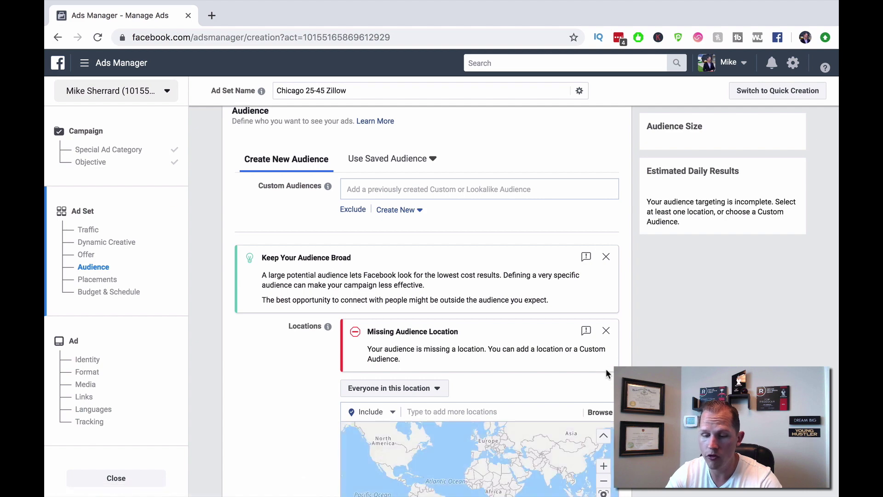
{"action": "left_click", "coordinate": [544, 411]}
{"action": "type", "text": "chicago"}
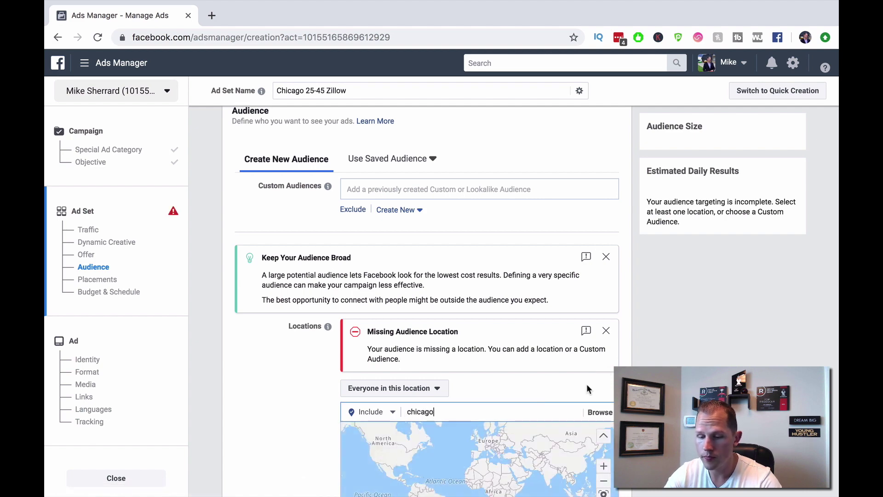
{"action": "scroll", "coordinate": [588, 389], "scroll_direction": "down", "scroll_amount": 5}
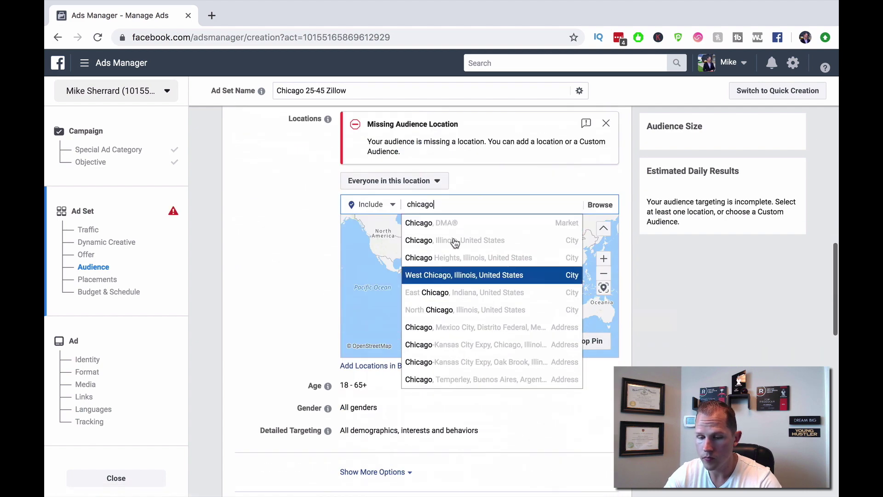
{"action": "left_click", "coordinate": [453, 242]}
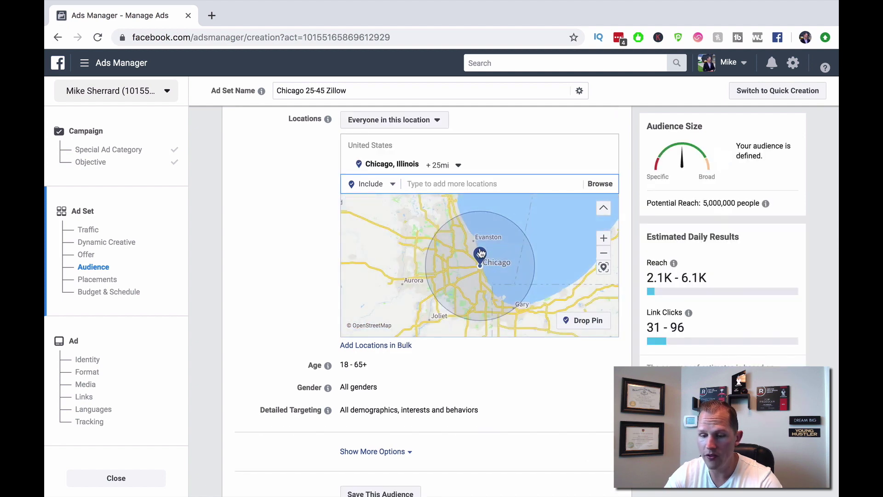
Reduce the targeting radius around Chicago to 10 mi and check the covered area on the map
{"action": "left_click", "coordinate": [467, 169]}
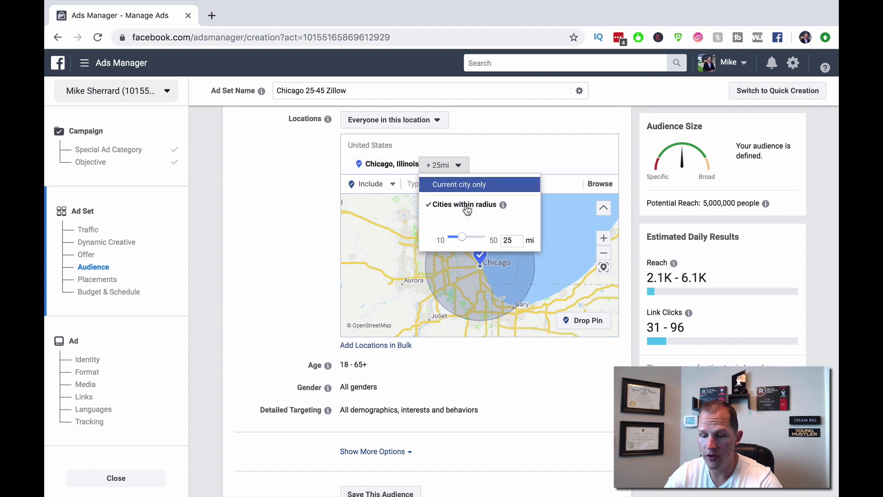
{"action": "left_click_drag", "start_coordinate": [463, 240], "coordinate": [450, 240]}
{"action": "left_click", "coordinate": [444, 167]}
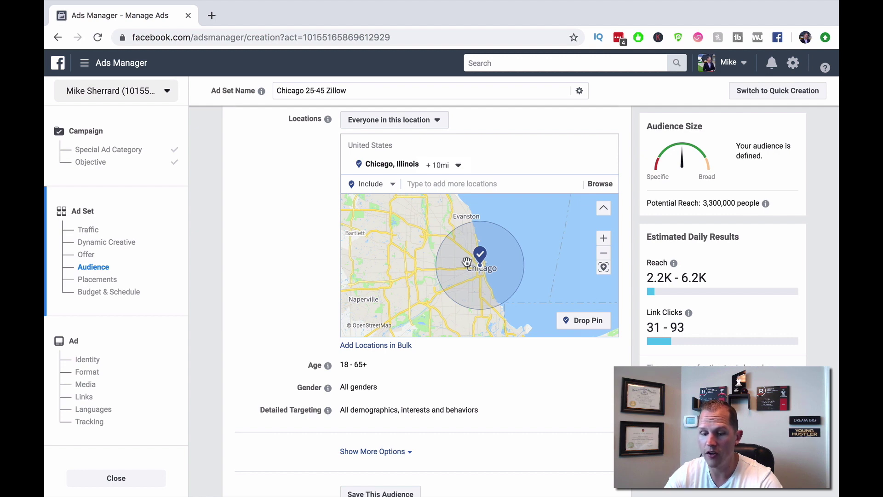
{"action": "scroll", "coordinate": [458, 270], "scroll_direction": "up", "scroll_amount": 5}
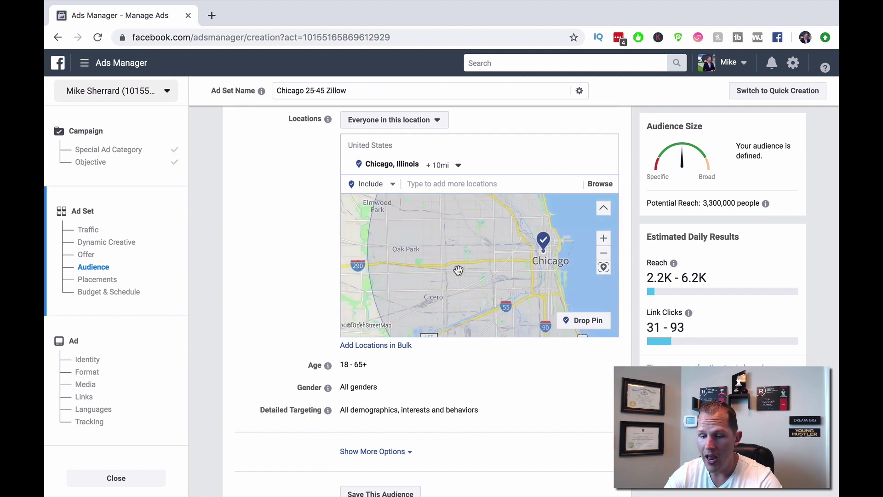
{"action": "left_click_drag", "start_coordinate": [428, 267], "coordinate": [467, 268]}
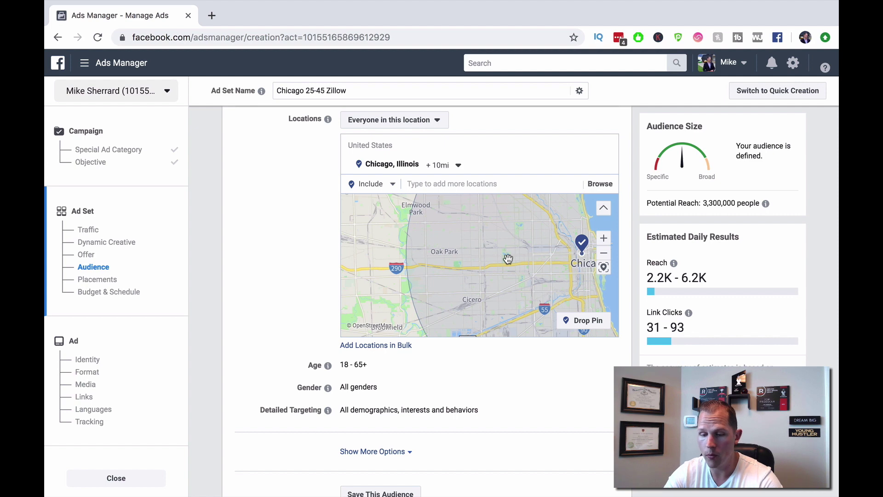
{"action": "left_click", "coordinate": [458, 167]}
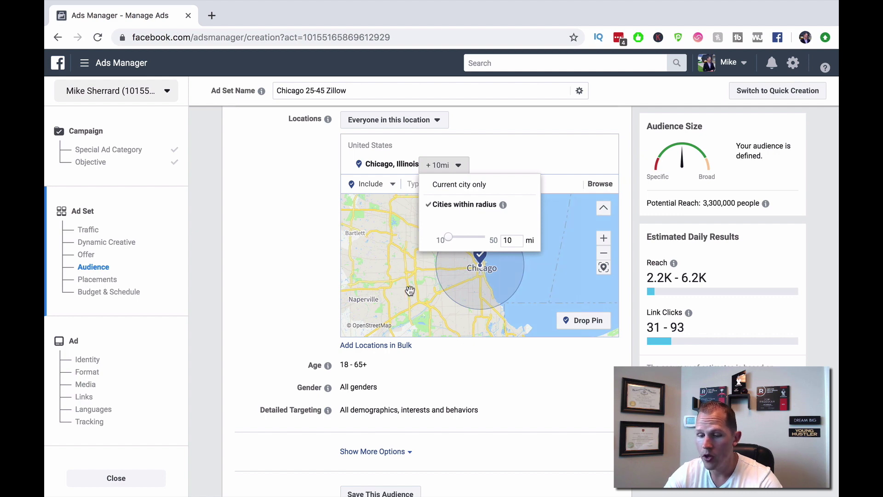
{"action": "left_click", "coordinate": [523, 376]}
Drop a location pin near Oak Park, west of downtown Chicago, to target that spot instead of the city
{"action": "scroll", "coordinate": [463, 249], "scroll_direction": "up", "scroll_amount": 3}
{"action": "scroll", "coordinate": [446, 271], "scroll_direction": "up", "scroll_amount": 3}
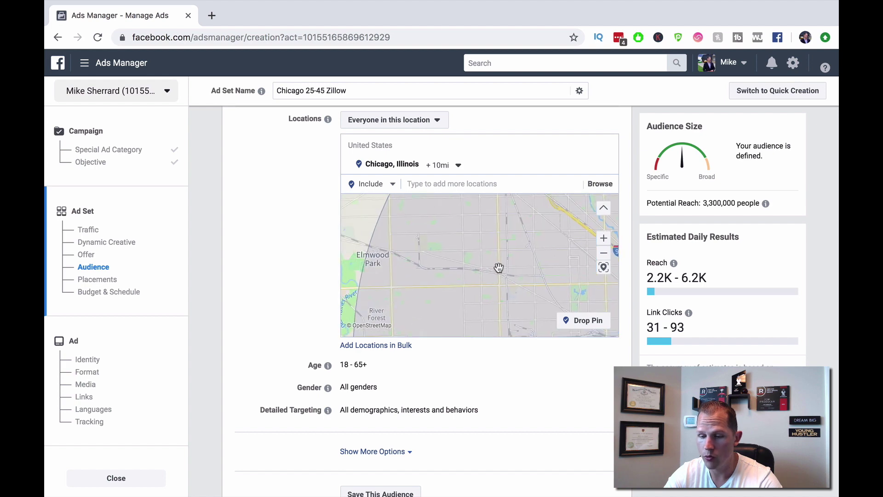
{"action": "scroll", "coordinate": [499, 268], "scroll_direction": "down", "scroll_amount": 3}
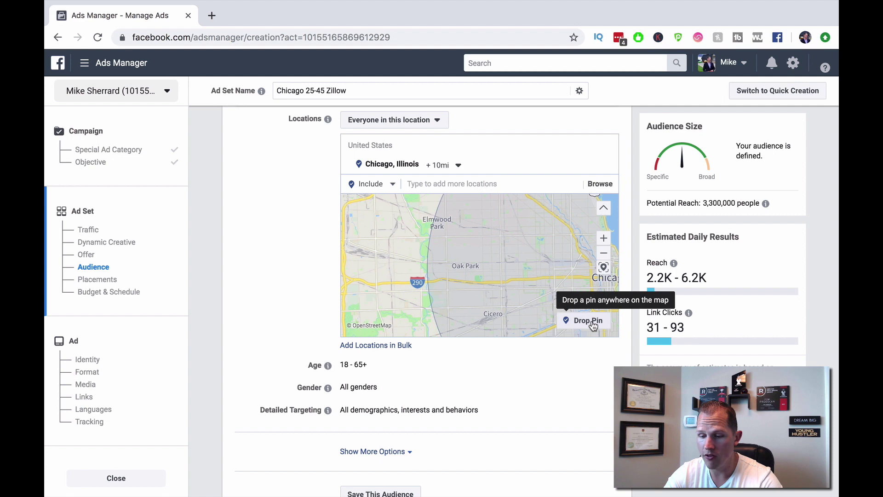
{"action": "left_click", "coordinate": [592, 322]}
{"action": "left_click", "coordinate": [474, 258]}
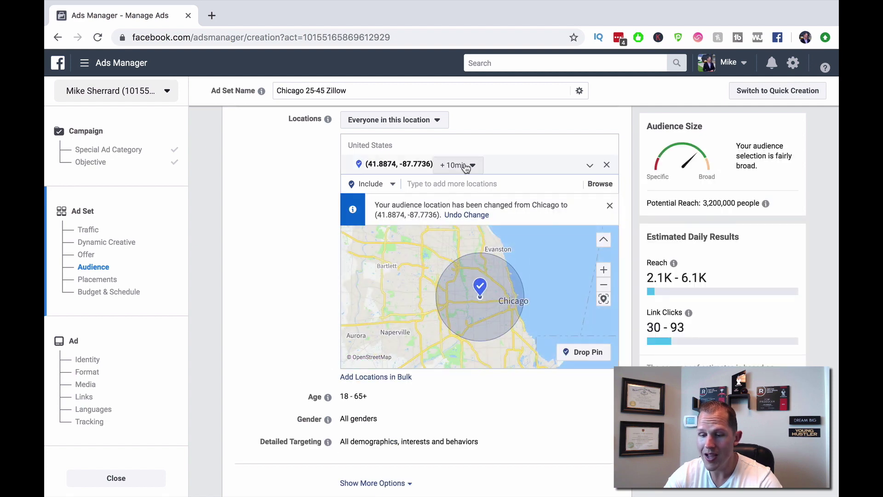
Try radii of 1, 2 and 3 mi around the dropped pin to compare the potential reach, and dismiss the browser notification
{"action": "left_click", "coordinate": [465, 168]}
{"action": "left_click_drag", "start_coordinate": [455, 201], "coordinate": [419, 203]}
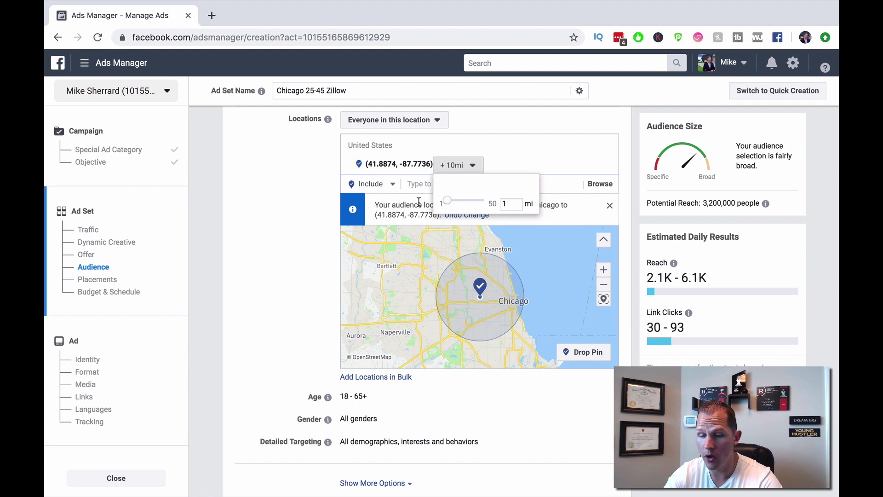
{"action": "left_click", "coordinate": [419, 202]}
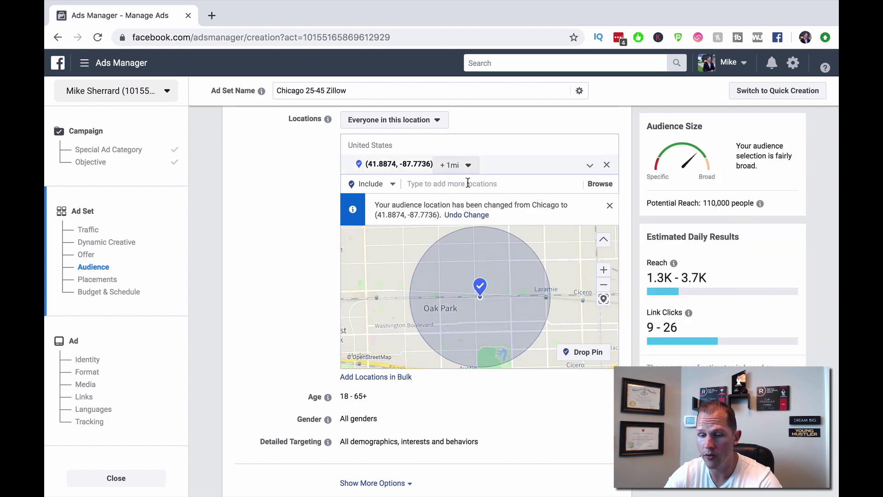
{"action": "left_click", "coordinate": [468, 166]}
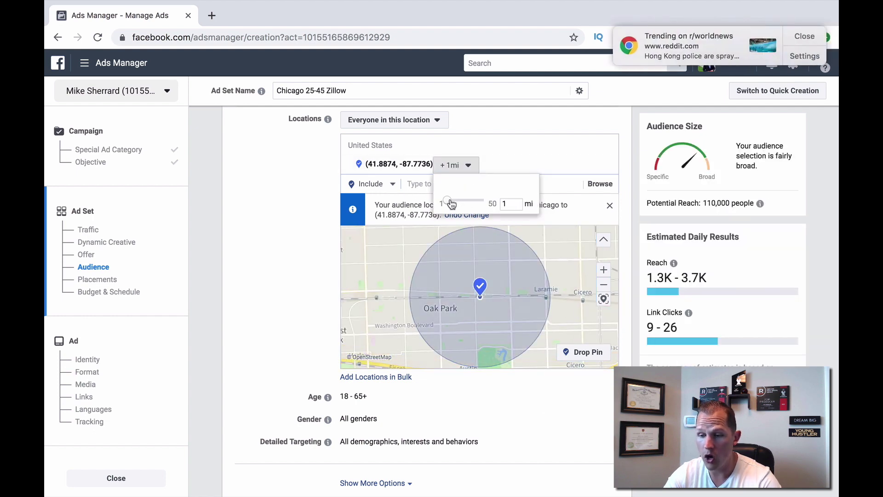
{"action": "left_click_drag", "start_coordinate": [451, 203], "coordinate": [452, 201]}
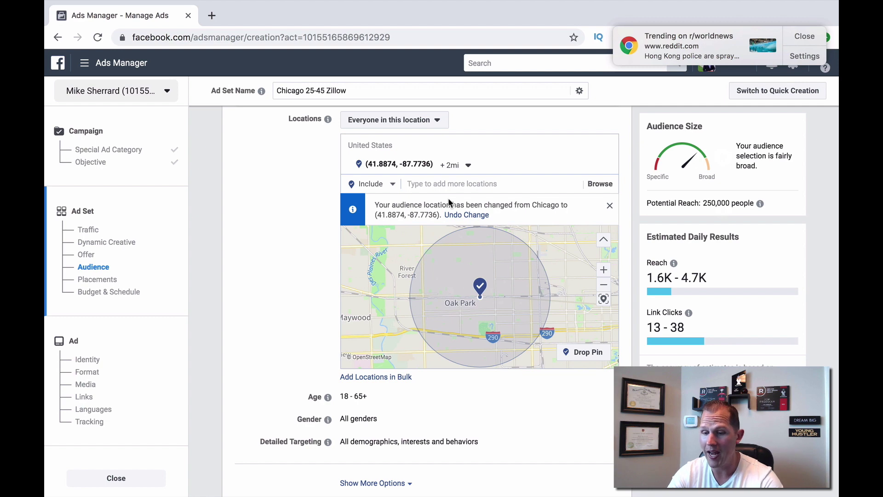
{"action": "left_click", "coordinate": [469, 165]}
{"action": "left_click_drag", "start_coordinate": [510, 204], "coordinate": [493, 204]}
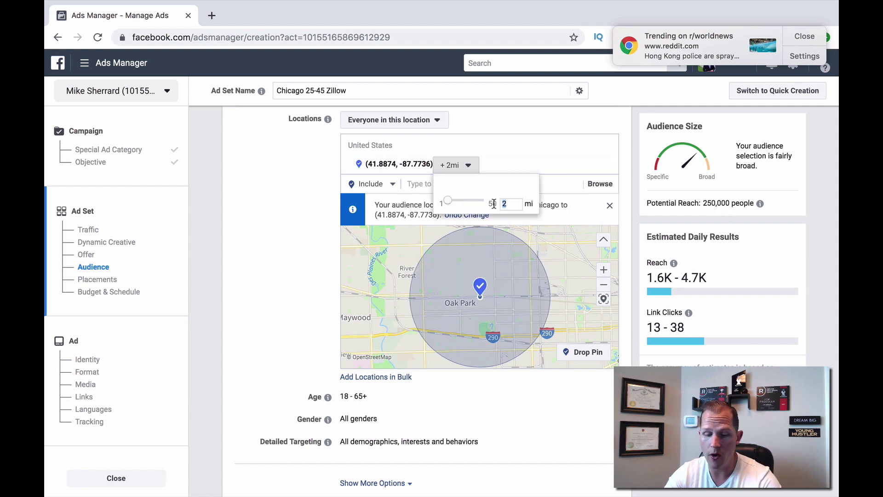
{"action": "type", "text": "3"}
{"action": "key", "text": "Return"}
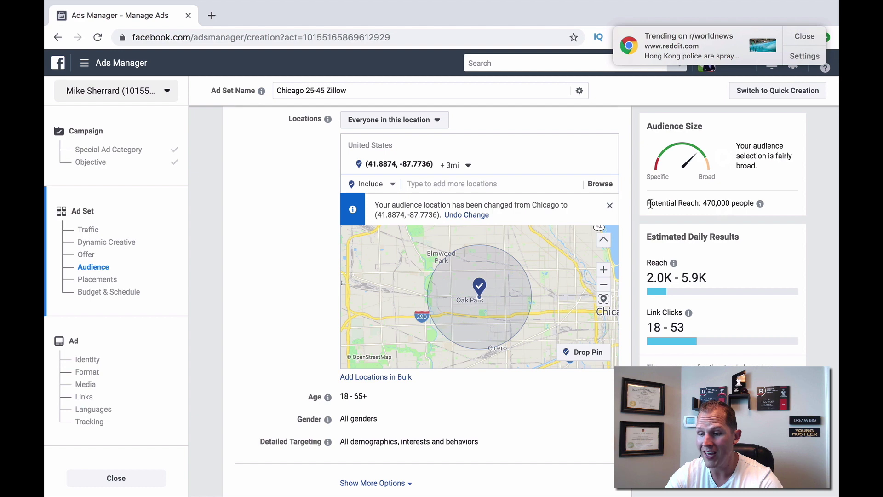
{"action": "left_click", "coordinate": [806, 37]}
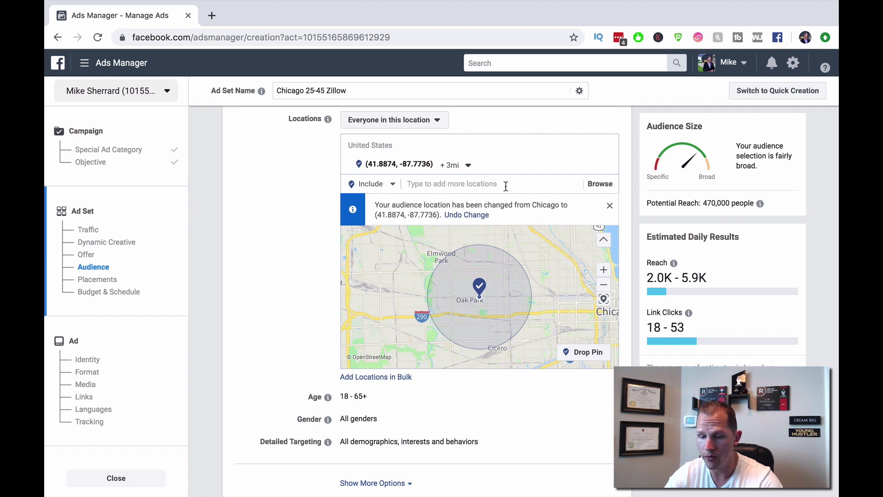
Set the radius around the dropped pin to 5 mi and check the estimated daily results
{"action": "left_click", "coordinate": [469, 166]}
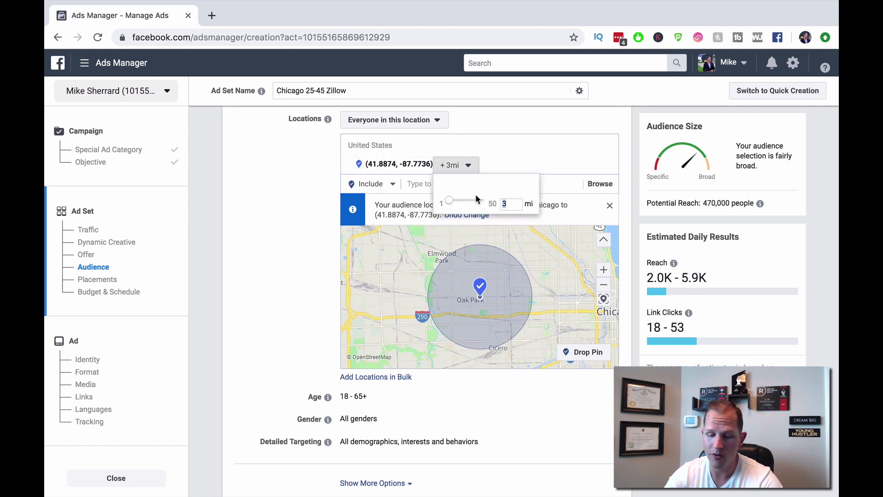
{"action": "type", "text": "5"}
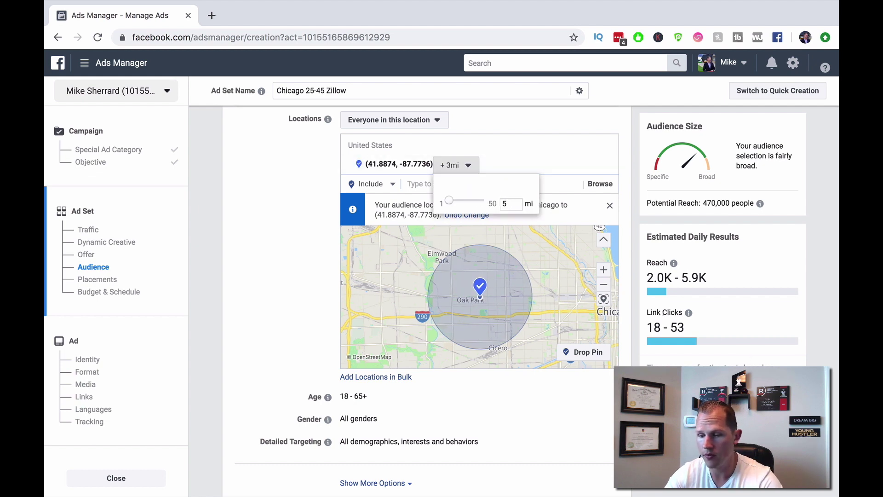
{"action": "key", "text": "Return"}
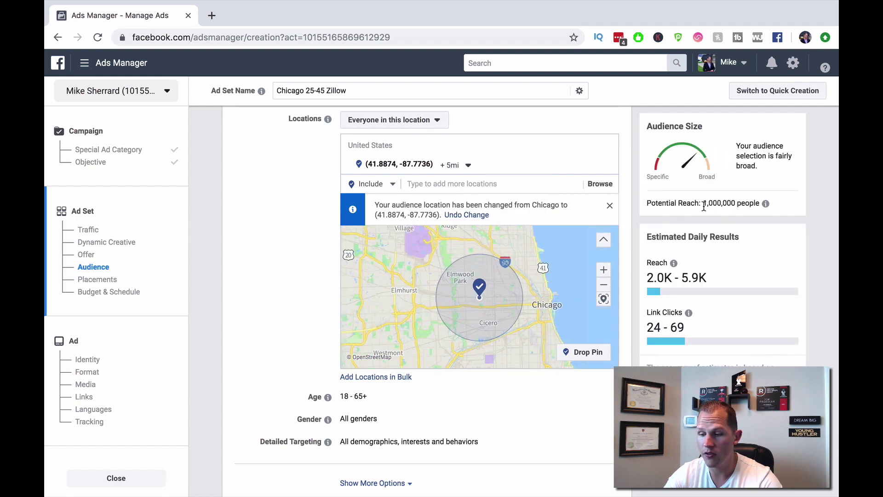
{"action": "mouse_move", "coordinate": [673, 322]}
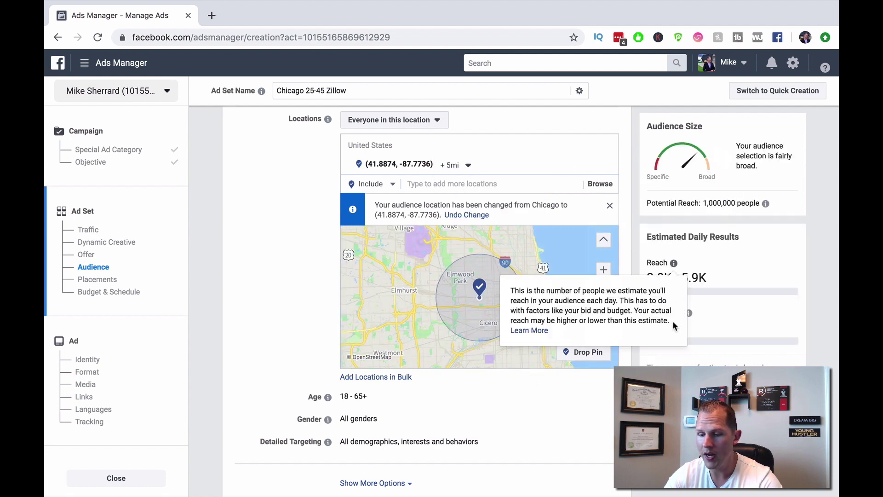
{"action": "mouse_move", "coordinate": [740, 330]}
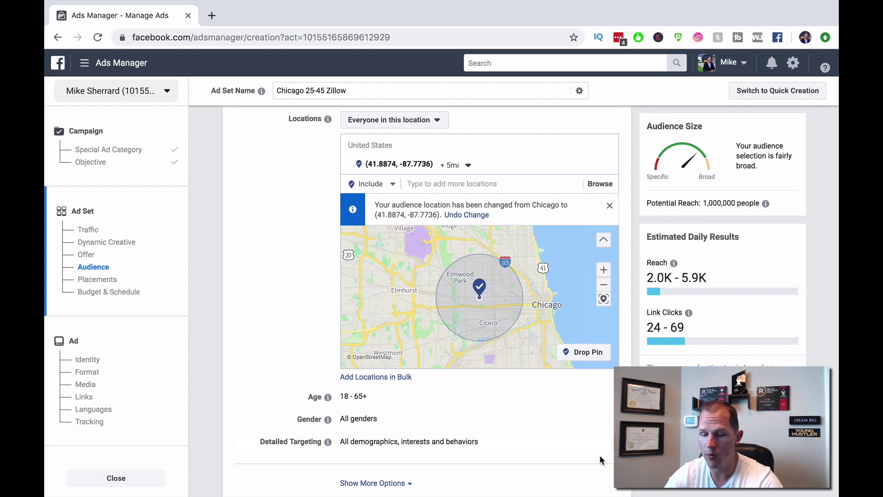
Restrict the ad set's audience to ages 25 to 45
{"action": "scroll", "coordinate": [600, 454], "scroll_direction": "down", "scroll_amount": 4}
{"action": "mouse_move", "coordinate": [328, 276]}
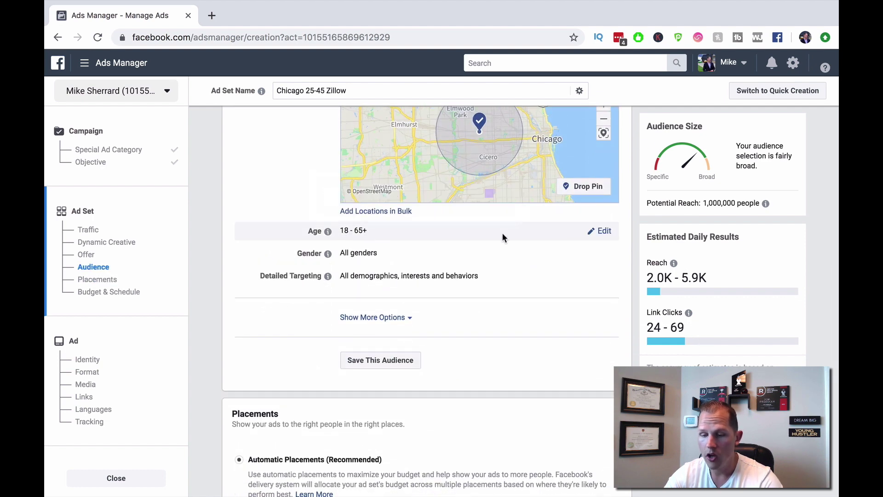
{"action": "left_click", "coordinate": [602, 231]}
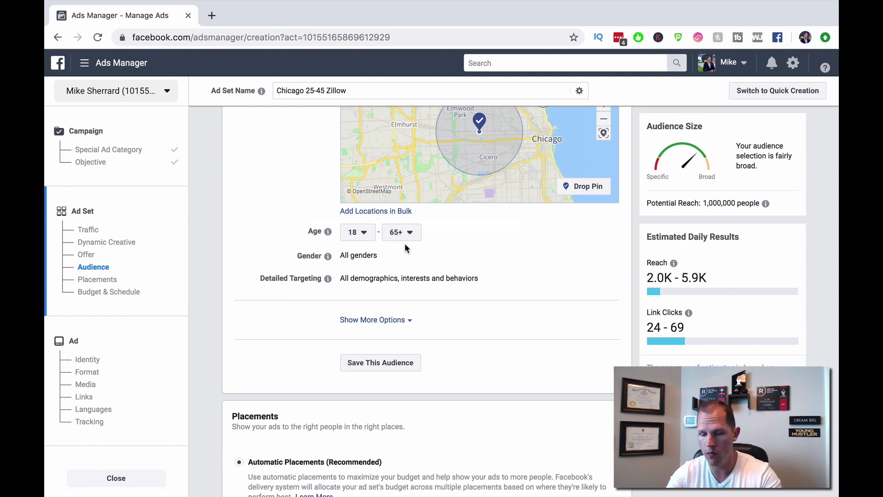
{"action": "left_click", "coordinate": [366, 237]}
{"action": "scroll", "coordinate": [368, 343], "scroll_direction": "down", "scroll_amount": 3}
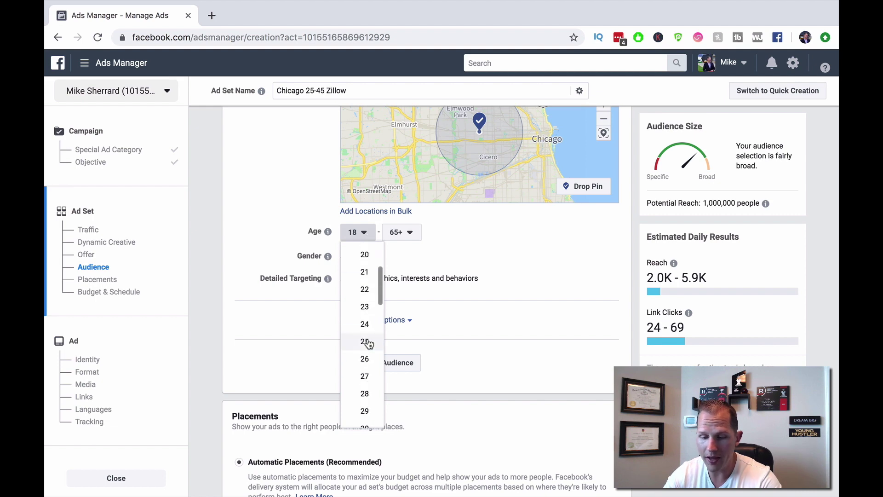
{"action": "left_click", "coordinate": [365, 338]}
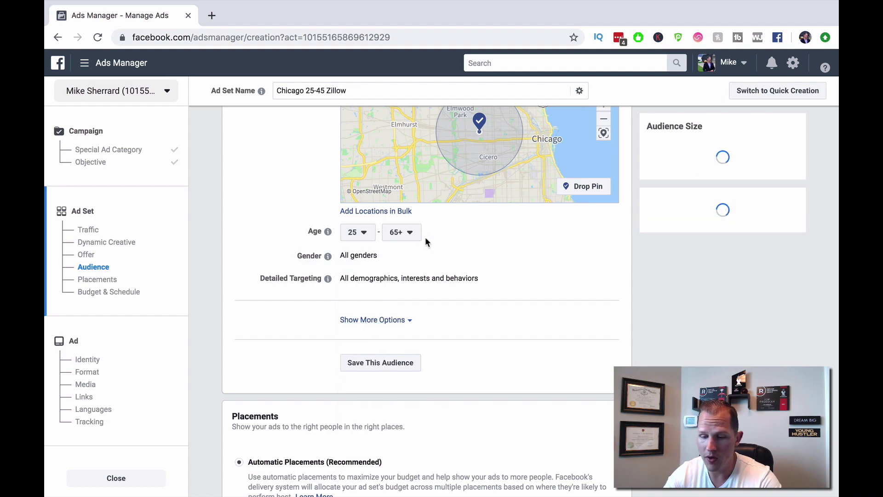
{"action": "left_click", "coordinate": [407, 232]}
{"action": "scroll", "coordinate": [418, 374], "scroll_direction": "up", "scroll_amount": 5}
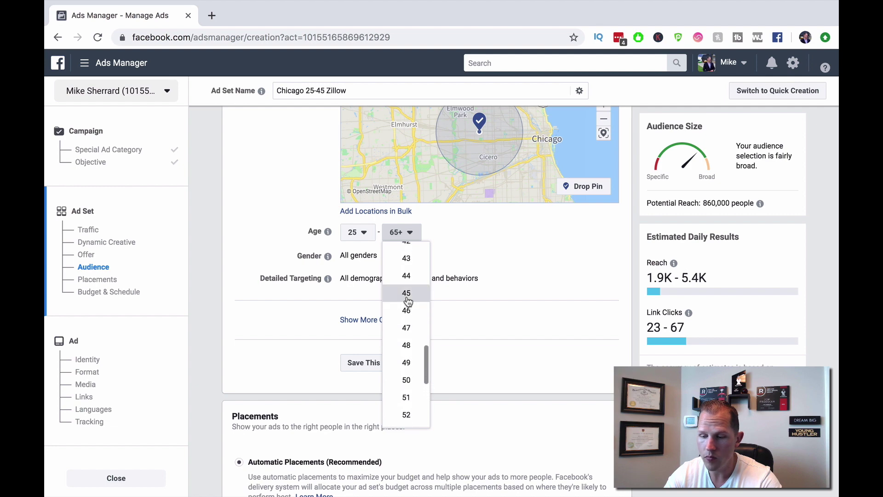
{"action": "left_click", "coordinate": [406, 296]}
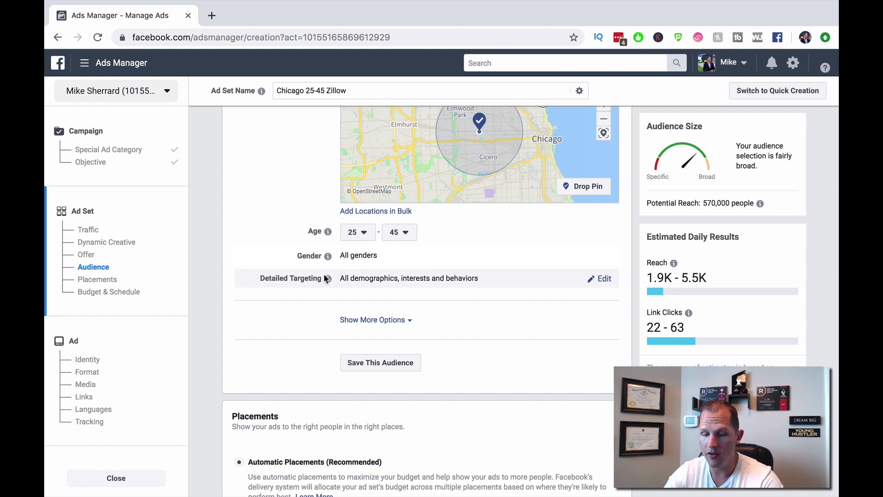
Try including people who match the Zillow employer demographic in detailed targeting, and remove that entry
{"action": "left_click", "coordinate": [605, 279]}
{"action": "type", "text": "zillow"}
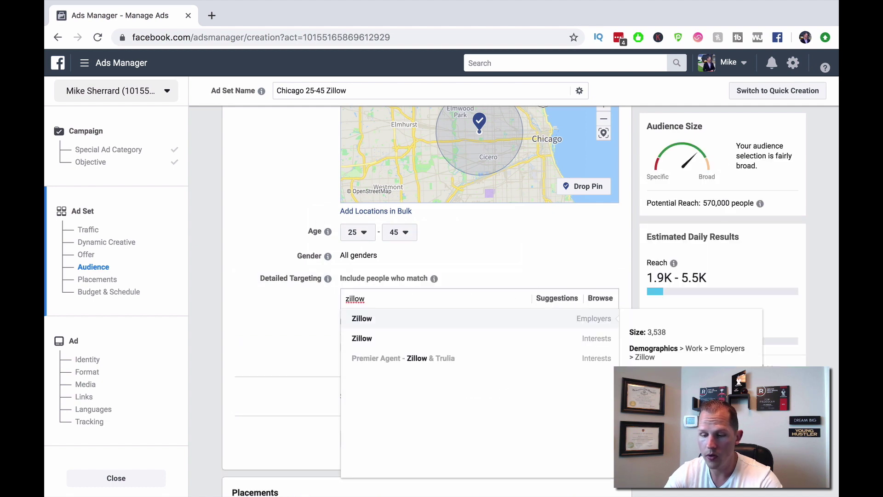
{"action": "key", "text": "Return"}
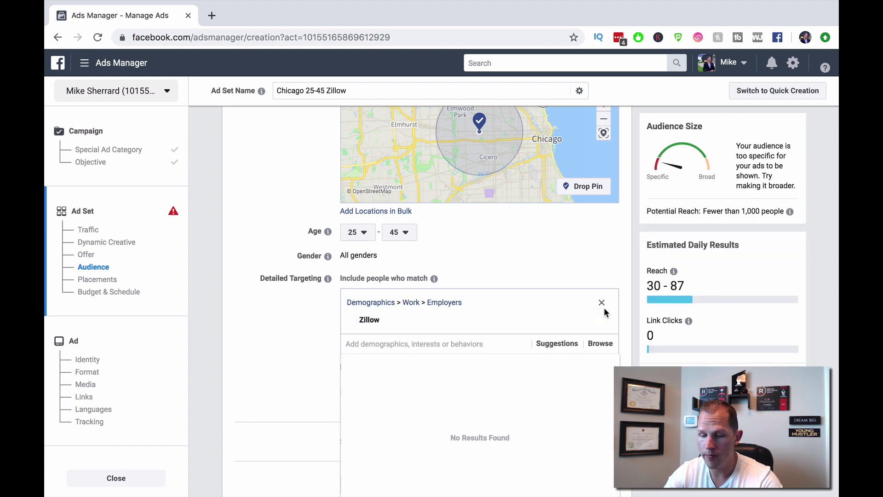
{"action": "left_click", "coordinate": [601, 320]}
Include people with the Zillow interest in detailed targeting, and compare it with the ad set name
{"action": "left_click", "coordinate": [451, 302]}
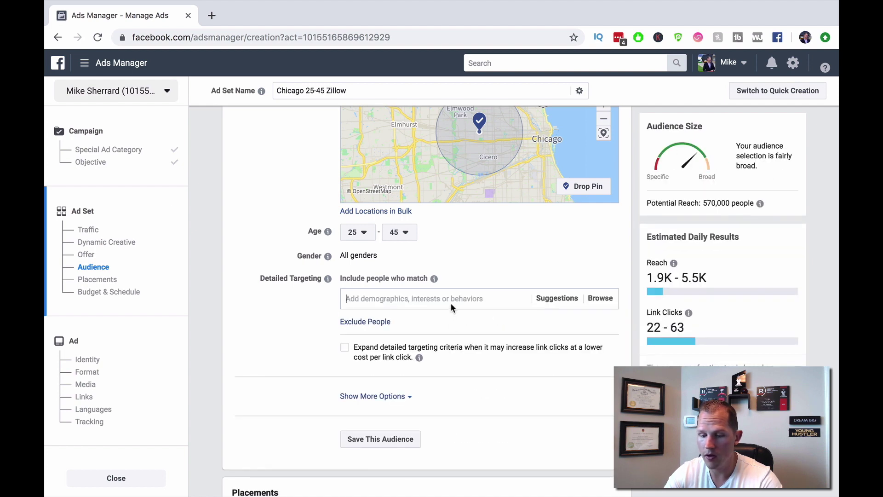
{"action": "type", "text": "zillow"}
{"action": "key", "text": "BackSpace"}
{"action": "key", "text": "BackSpace"}
{"action": "key", "text": "BackSpace"}
{"action": "type", "text": "llow"}
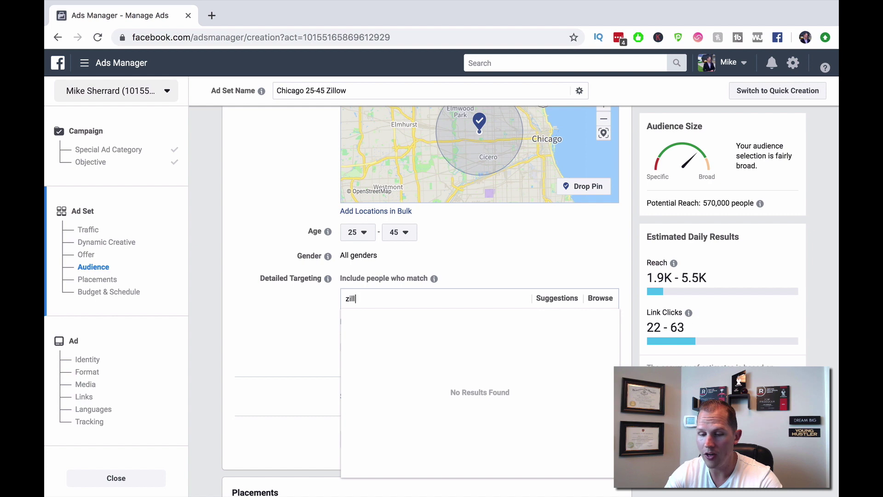
{"action": "mouse_move", "coordinate": [545, 339]}
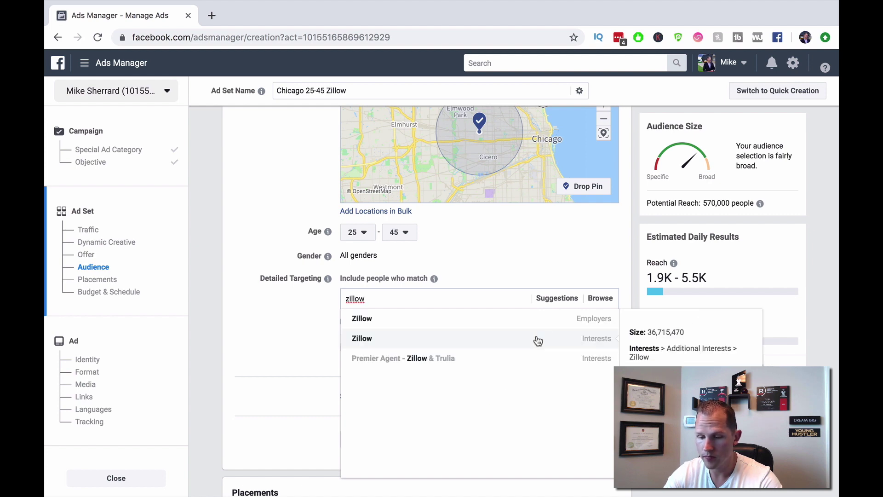
{"action": "left_click", "coordinate": [538, 339]}
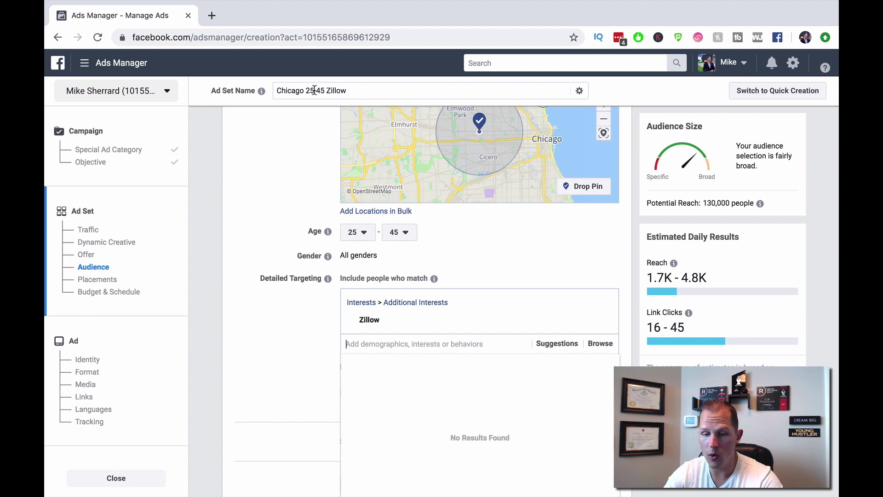
{"action": "left_click_drag", "start_coordinate": [326, 90], "coordinate": [351, 90]}
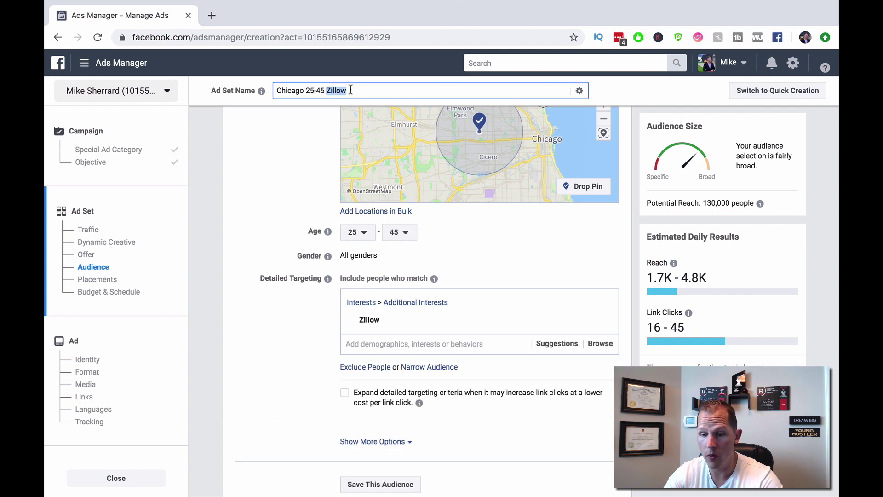
{"action": "left_click", "coordinate": [281, 317]}
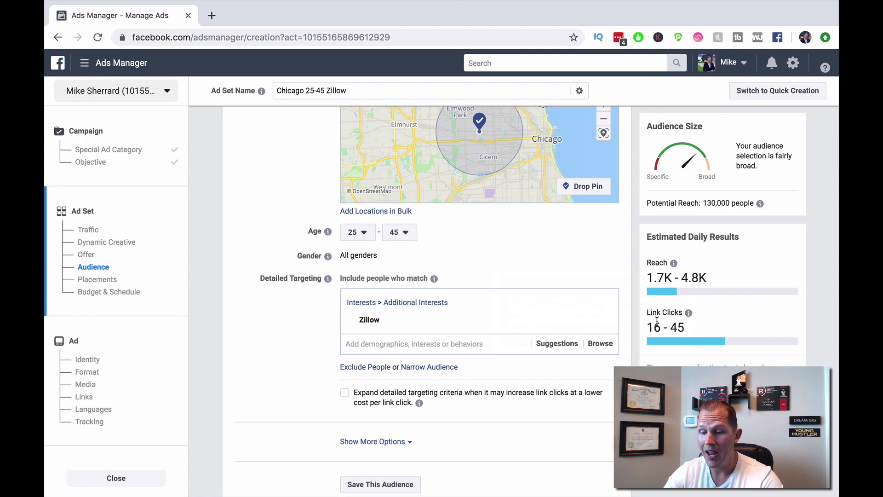
Switch the ad set from automatic to manually edited placements and review the list of available placements
{"action": "mouse_move", "coordinate": [374, 319]}
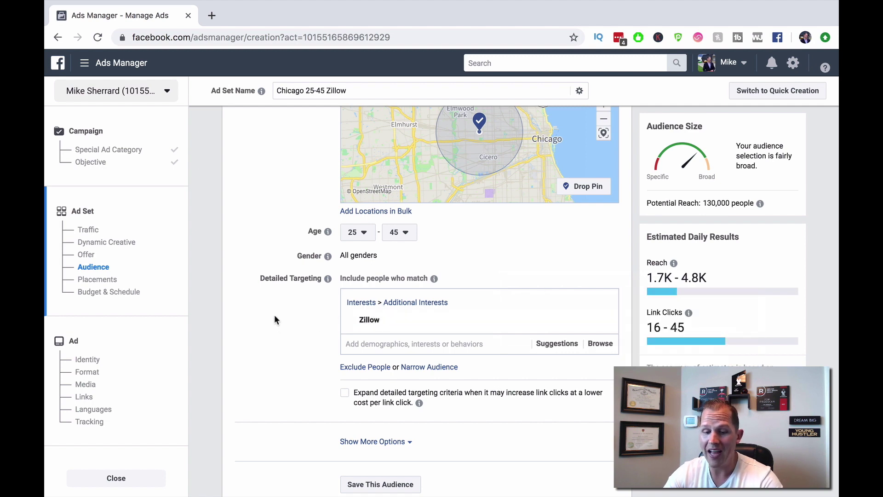
{"action": "scroll", "coordinate": [287, 296], "scroll_direction": "down", "scroll_amount": 2}
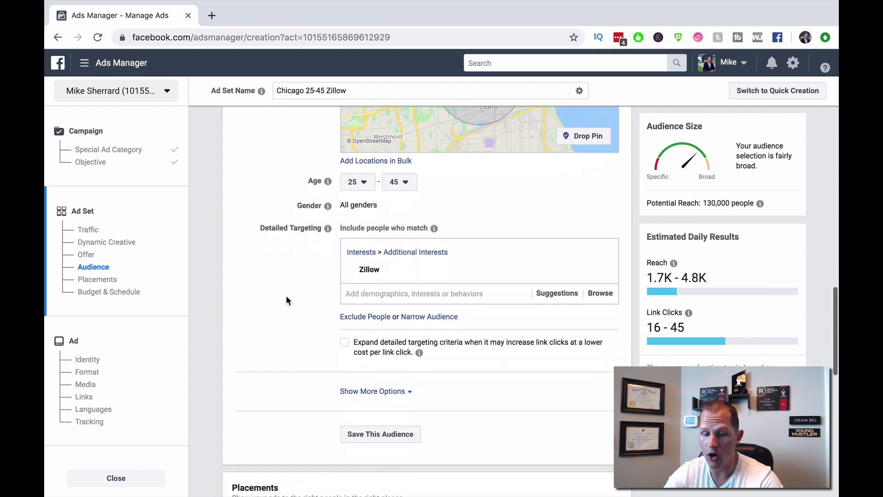
{"action": "scroll", "coordinate": [286, 296], "scroll_direction": "down", "scroll_amount": 1}
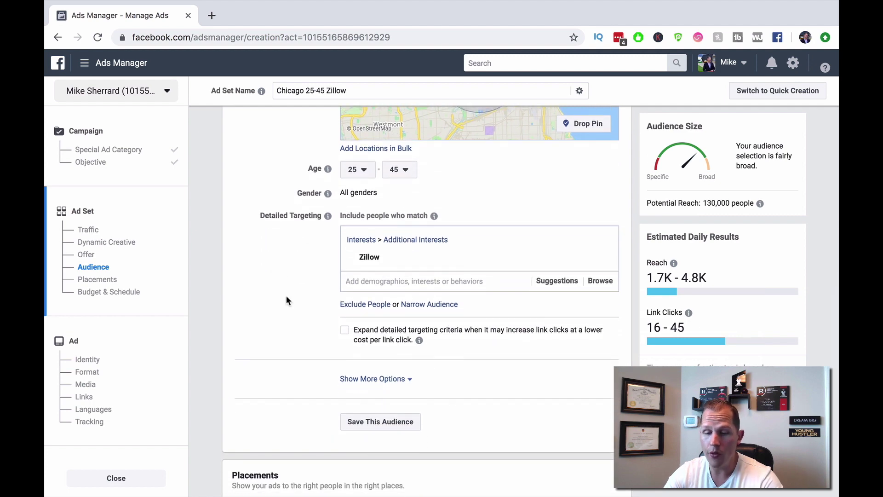
{"action": "scroll", "coordinate": [286, 300], "scroll_direction": "down", "scroll_amount": 10}
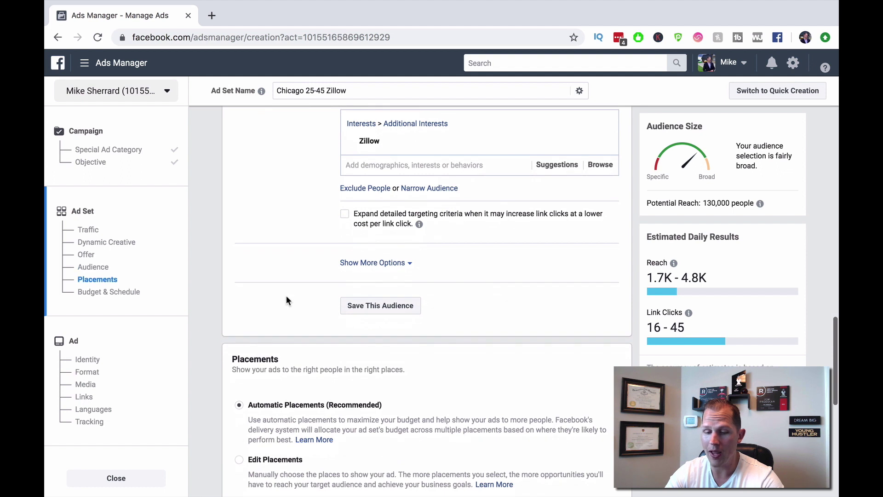
{"action": "scroll", "coordinate": [288, 300], "scroll_direction": "down", "scroll_amount": 2}
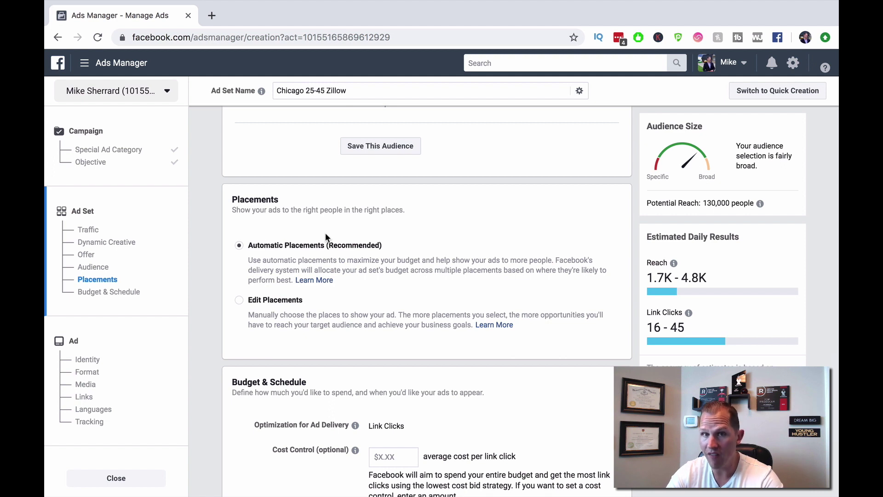
{"action": "left_click", "coordinate": [239, 302]}
{"action": "scroll", "coordinate": [372, 261], "scroll_direction": "down", "scroll_amount": 3}
{"action": "scroll", "coordinate": [372, 261], "scroll_direction": "down", "scroll_amount": 7}
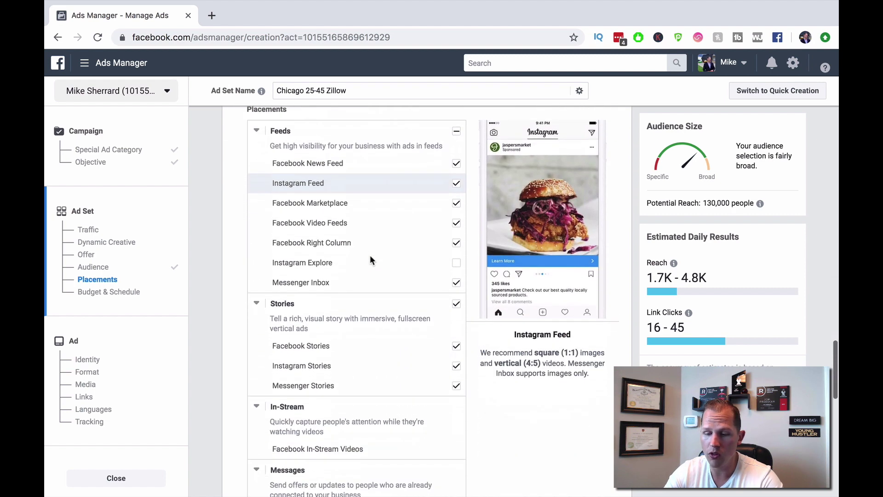
{"action": "scroll", "coordinate": [372, 260], "scroll_direction": "down", "scroll_amount": 6}
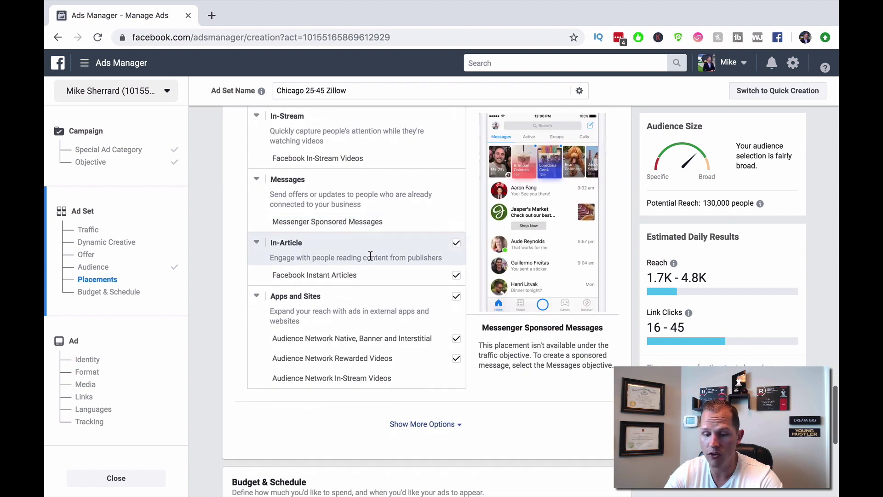
{"action": "scroll", "coordinate": [370, 256], "scroll_direction": "up", "scroll_amount": 3}
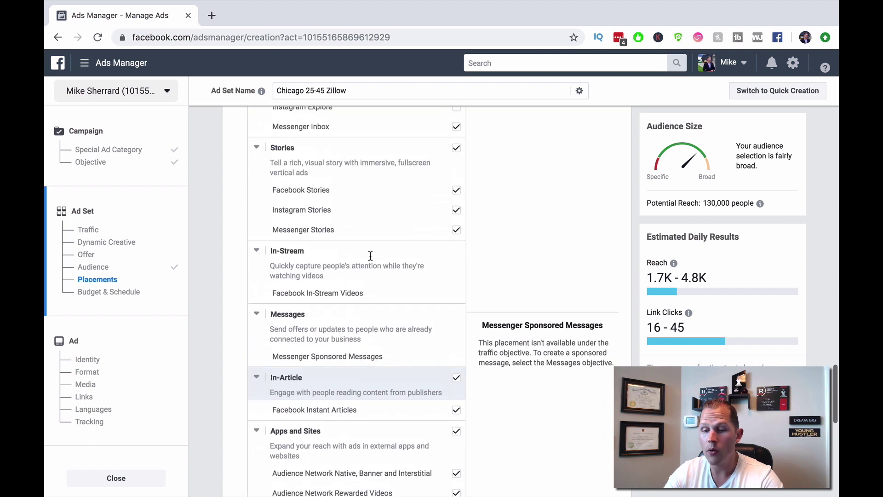
{"action": "scroll", "coordinate": [371, 257], "scroll_direction": "up", "scroll_amount": 2}
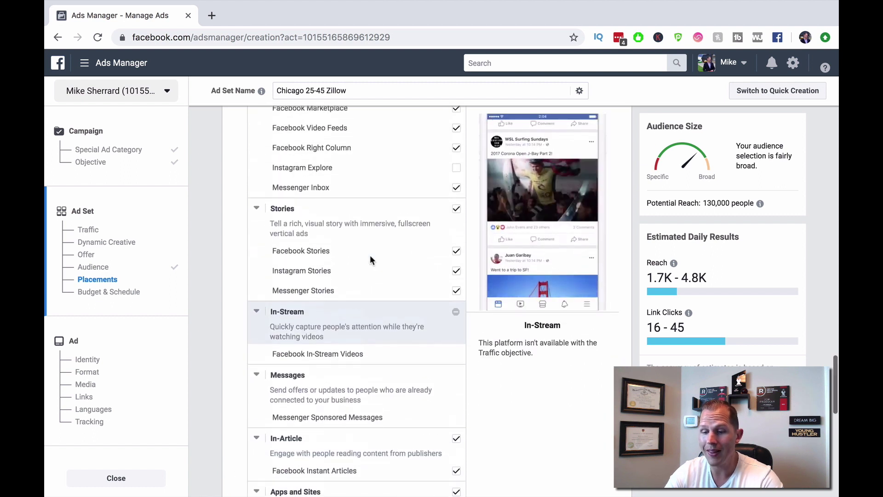
{"action": "scroll", "coordinate": [371, 260], "scroll_direction": "up", "scroll_amount": 1}
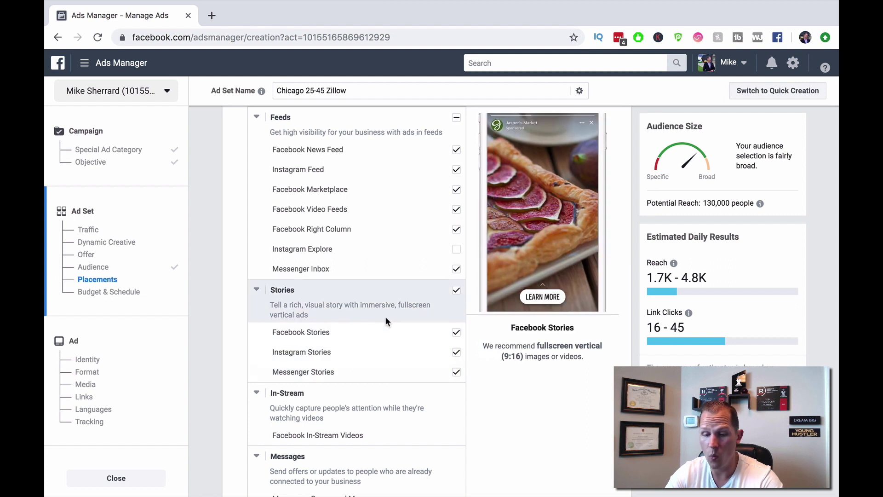
Exclude Facebook Video Feeds, Facebook Right Column, Messenger Inbox, and all Stories, In-Article, and Apps and Sites placements
{"action": "left_click", "coordinate": [457, 209]}
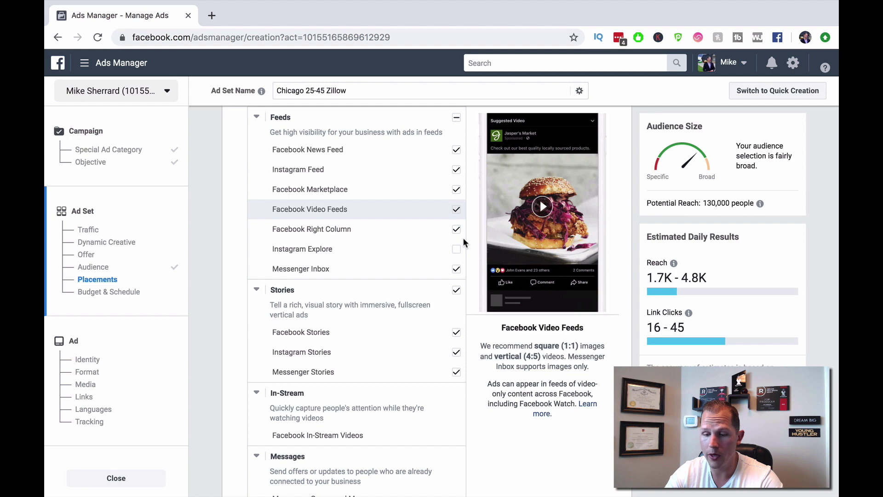
{"action": "left_click", "coordinate": [456, 230]}
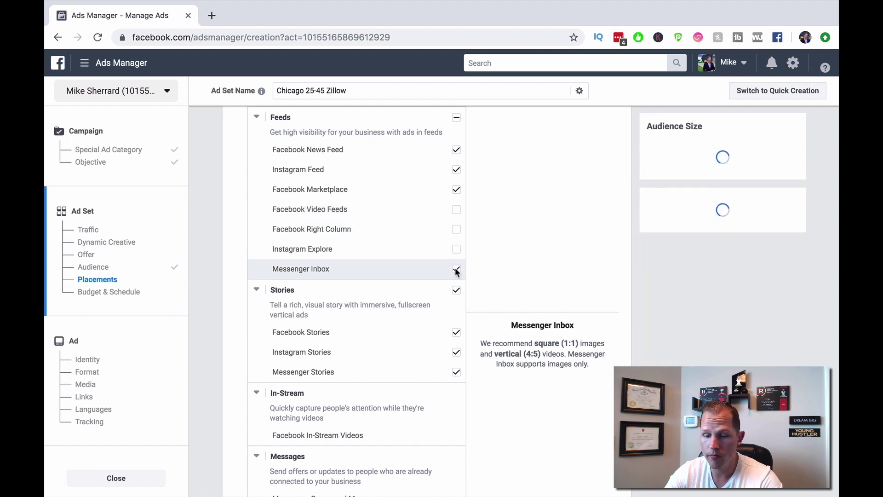
{"action": "left_click", "coordinate": [460, 294]}
{"action": "scroll", "coordinate": [460, 296], "scroll_direction": "down", "scroll_amount": 5}
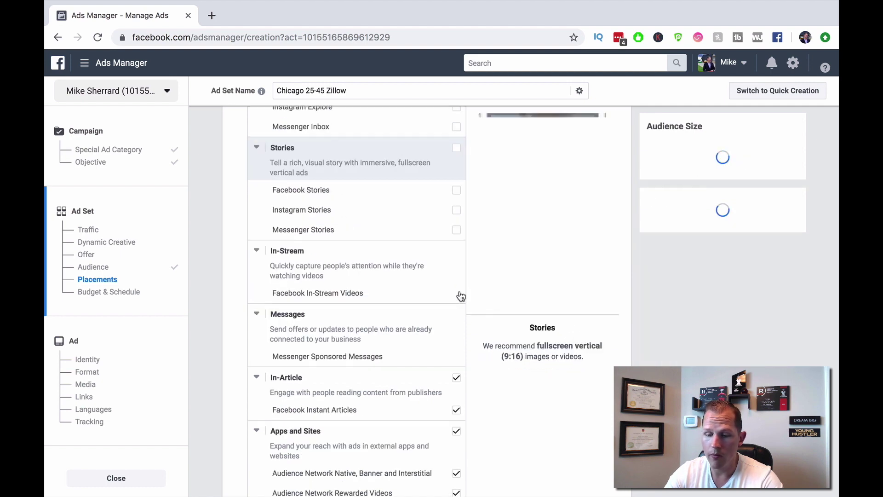
{"action": "left_click", "coordinate": [456, 304]}
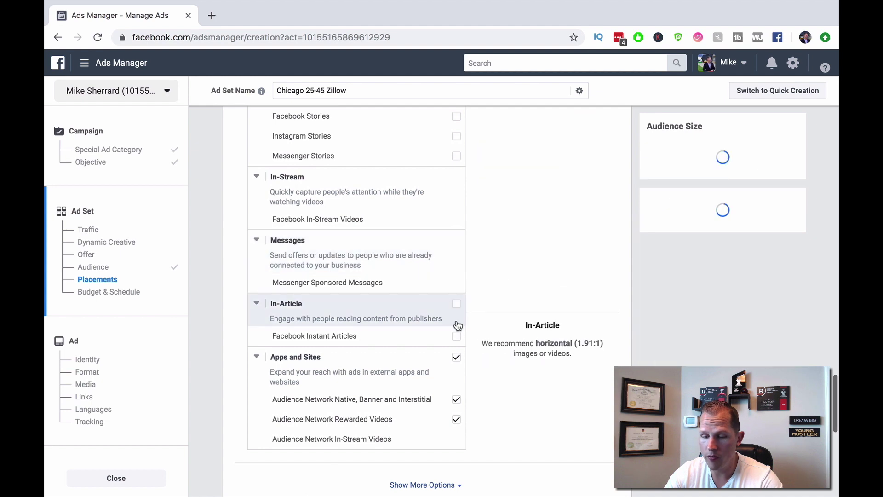
{"action": "left_click", "coordinate": [457, 358]}
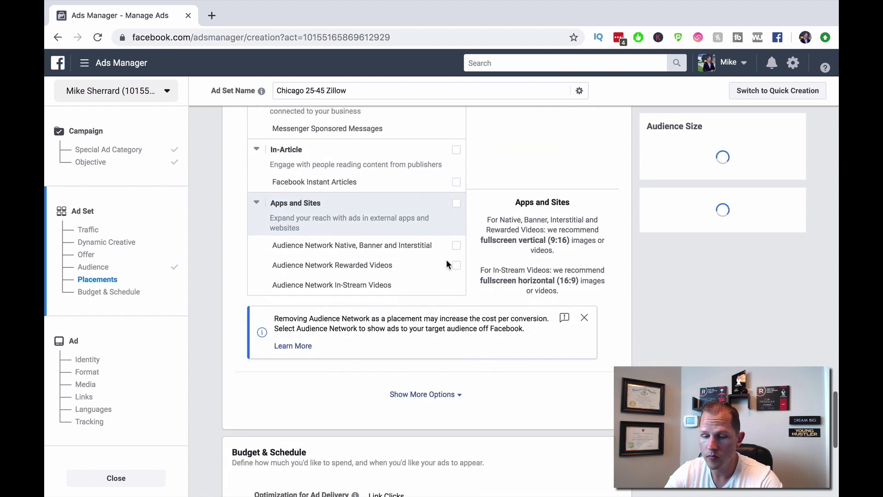
{"action": "scroll", "coordinate": [448, 261], "scroll_direction": "up", "scroll_amount": 3}
{"action": "scroll", "coordinate": [448, 257], "scroll_direction": "up", "scroll_amount": 2}
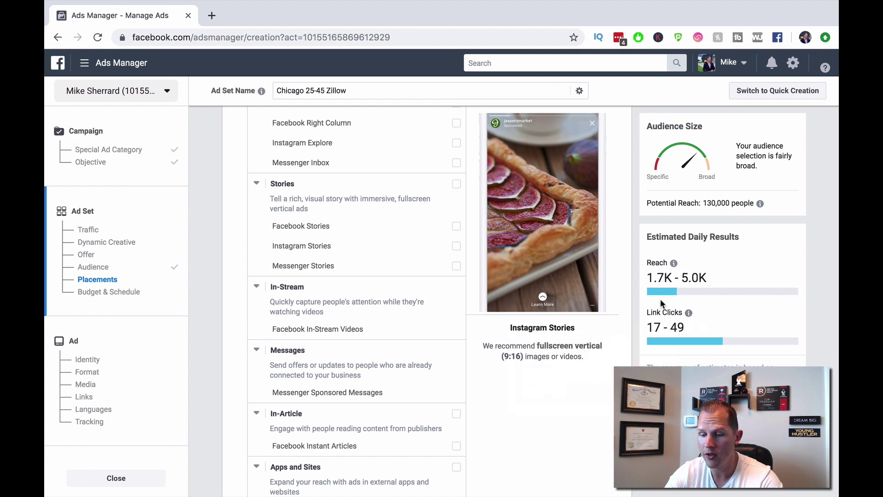
Exclude the Instagram Feed placement and check the estimated daily link clicks
{"action": "scroll", "coordinate": [534, 406], "scroll_direction": "down", "scroll_amount": 2}
{"action": "scroll", "coordinate": [534, 407], "scroll_direction": "up", "scroll_amount": 4}
{"action": "scroll", "coordinate": [534, 407], "scroll_direction": "up", "scroll_amount": 2}
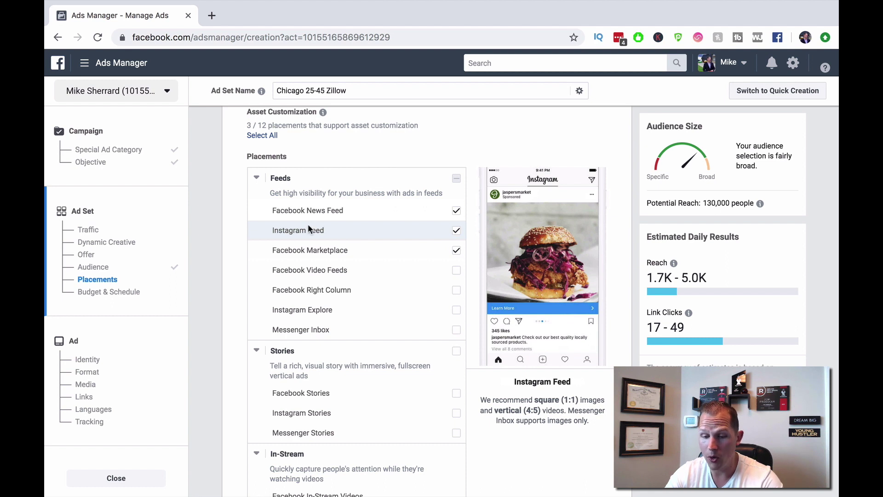
{"action": "left_click", "coordinate": [456, 231]}
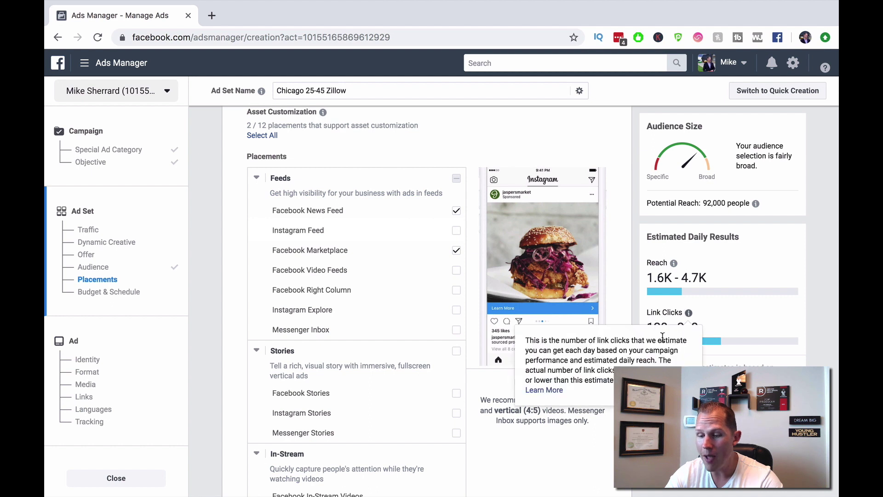
{"action": "mouse_move", "coordinate": [688, 313]}
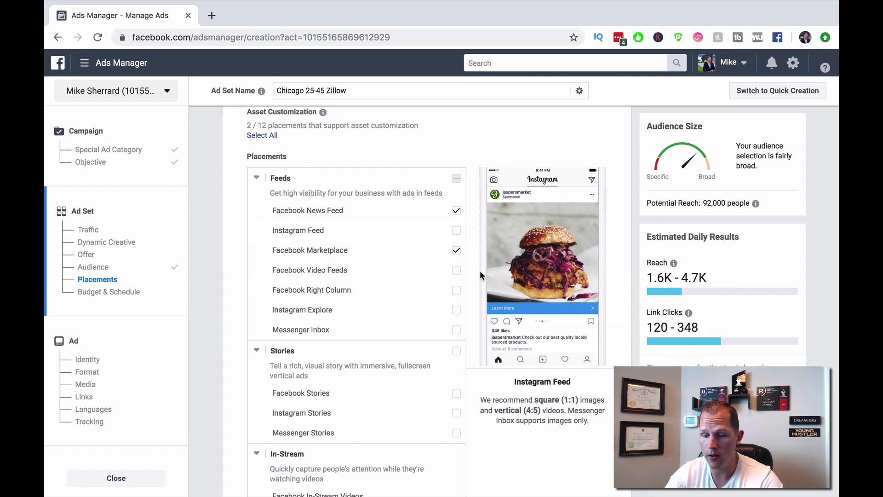
{"action": "scroll", "coordinate": [480, 271], "scroll_direction": "down", "scroll_amount": 3}
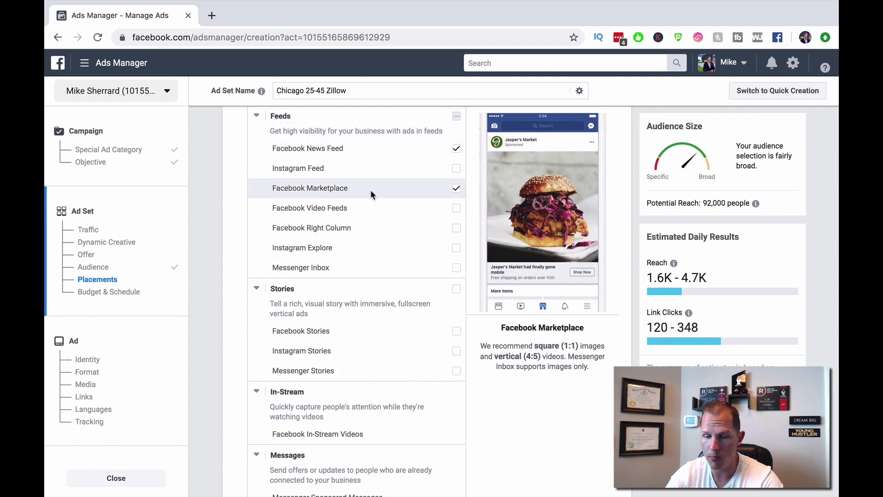
{"action": "scroll", "coordinate": [474, 230], "scroll_direction": "down", "scroll_amount": 9}
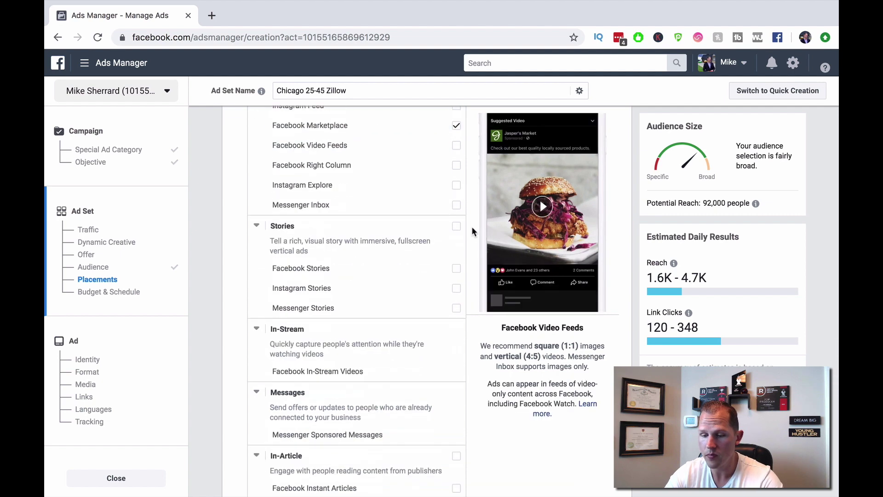
Set the ad set's daily budget to $10.00
{"action": "scroll", "coordinate": [487, 352], "scroll_direction": "down", "scroll_amount": 10}
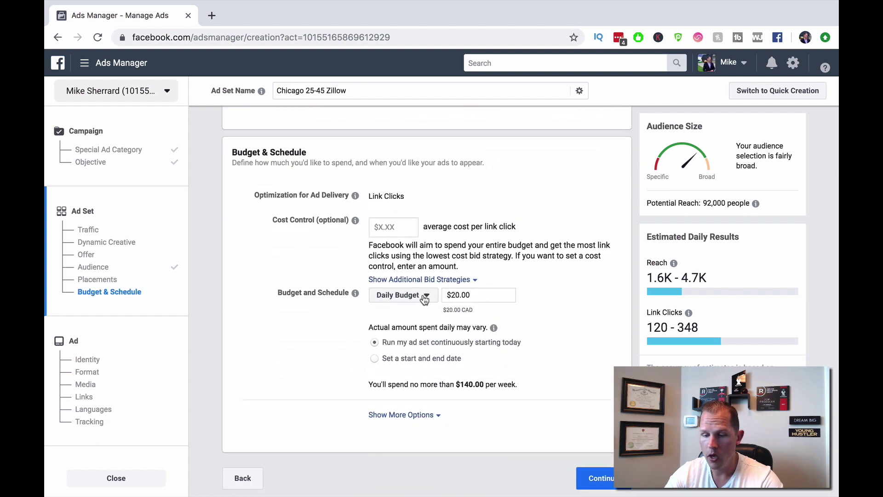
{"action": "left_click", "coordinate": [455, 294]}
{"action": "type", "text": "1"}
{"action": "left_click", "coordinate": [553, 306]}
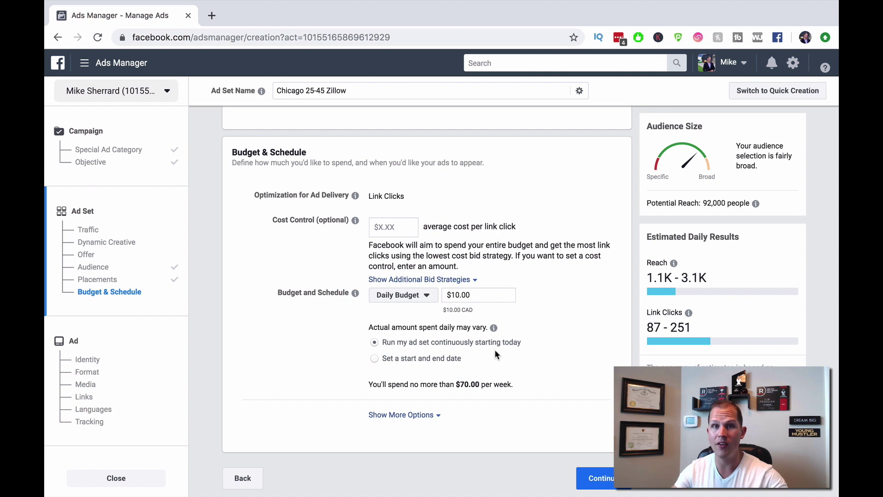
Schedule the ad set with a start and end date, running from Aug 31, 2019 to Sep 14, 2019
{"action": "left_click", "coordinate": [374, 359]}
{"action": "left_click", "coordinate": [447, 384]}
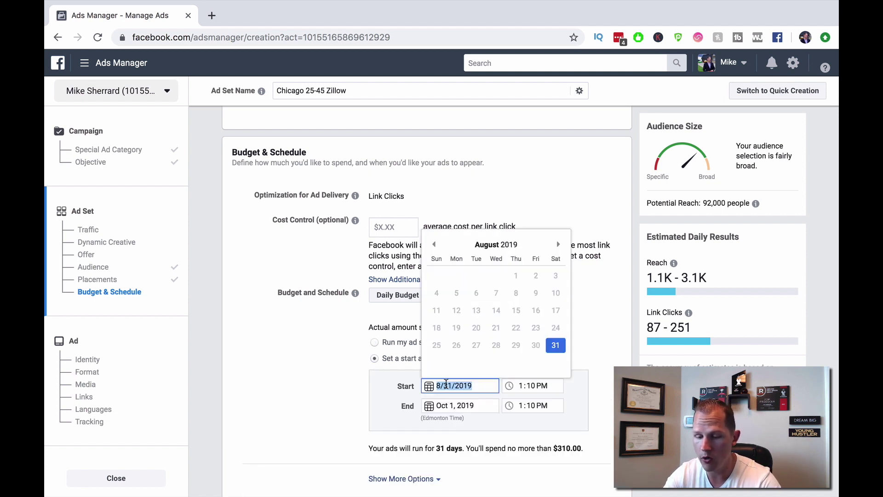
{"action": "left_click", "coordinate": [552, 344]}
{"action": "left_click", "coordinate": [471, 411]}
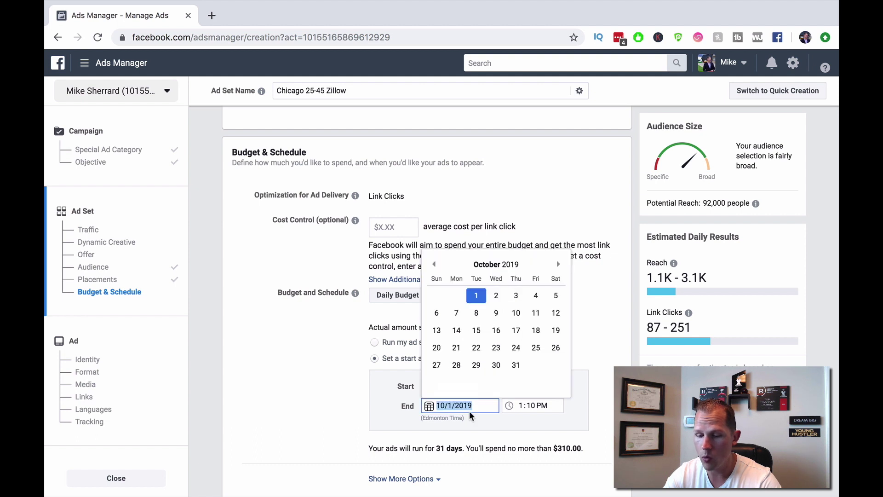
{"action": "left_click", "coordinate": [434, 264]}
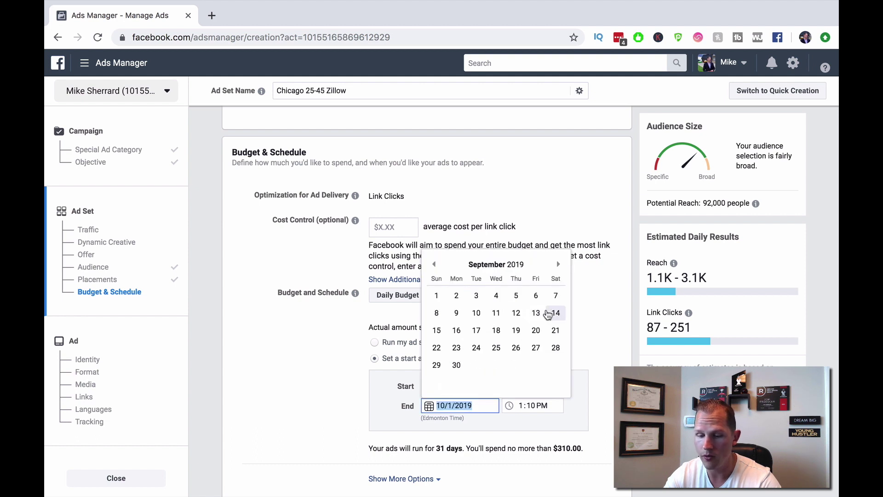
{"action": "left_click", "coordinate": [537, 315]}
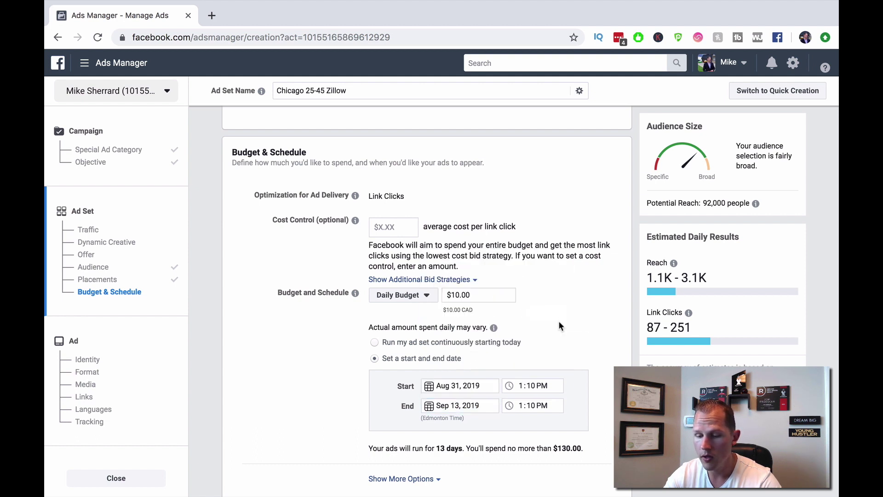
{"action": "scroll", "coordinate": [560, 325], "scroll_direction": "down", "scroll_amount": 1}
{"action": "left_click", "coordinate": [467, 348]}
{"action": "left_click", "coordinate": [554, 257]}
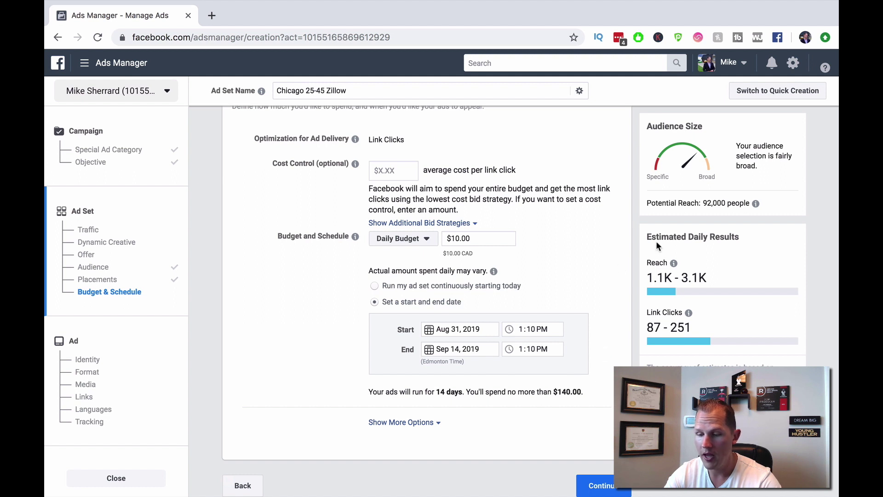
{"action": "scroll", "coordinate": [606, 339], "scroll_direction": "down", "scroll_amount": 1}
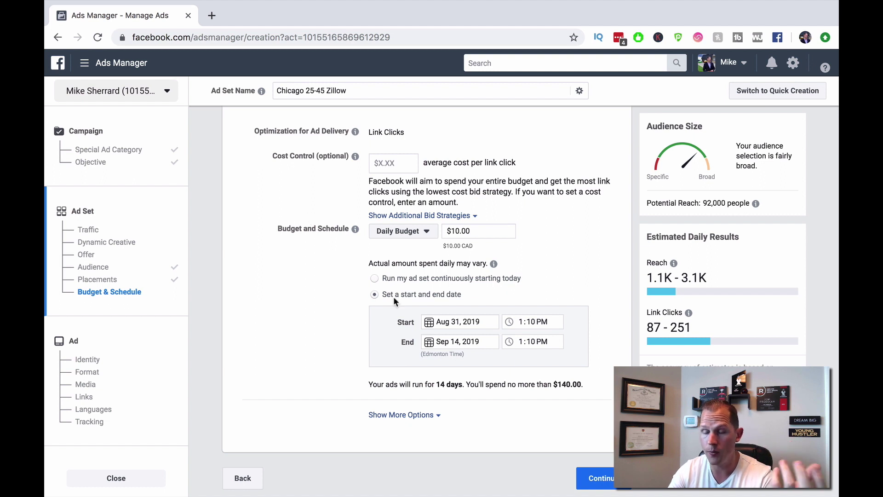
Continue to the ad level and name the ad "Just List Chicago"
{"action": "left_click", "coordinate": [600, 480]}
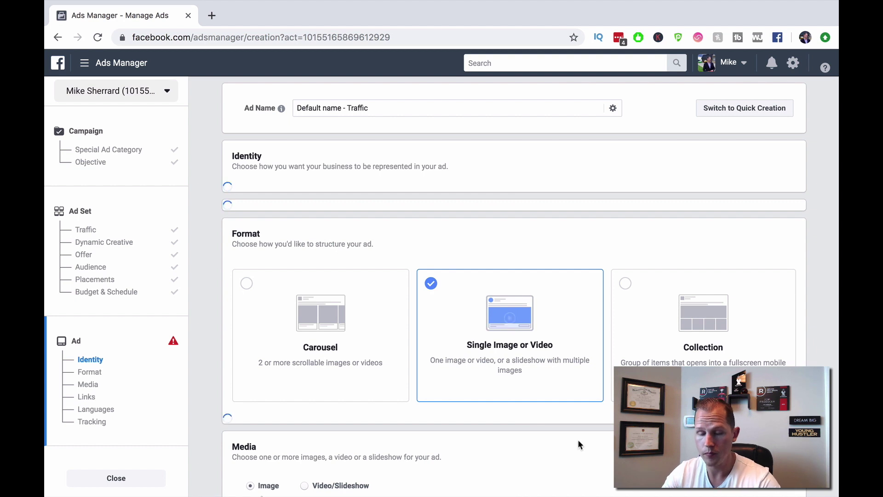
{"action": "left_click", "coordinate": [373, 108]}
{"action": "mouse_move", "coordinate": [280, 106]}
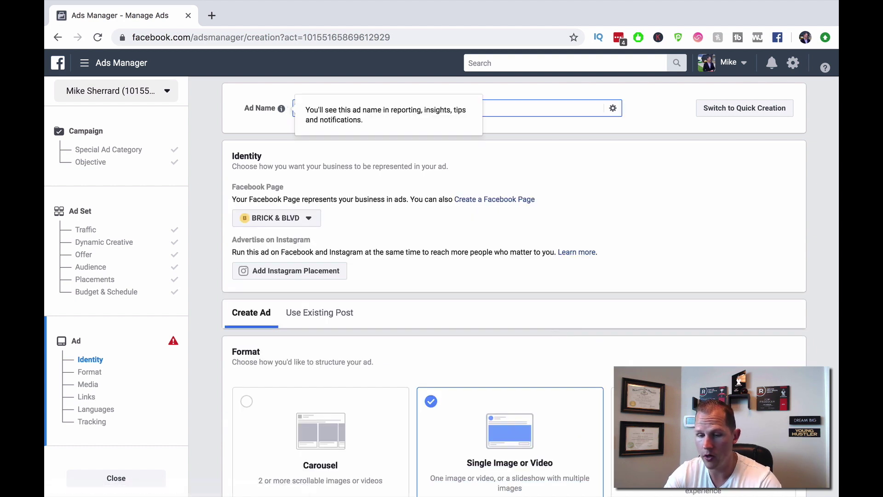
{"action": "type", "text": "Just List Chicago"}
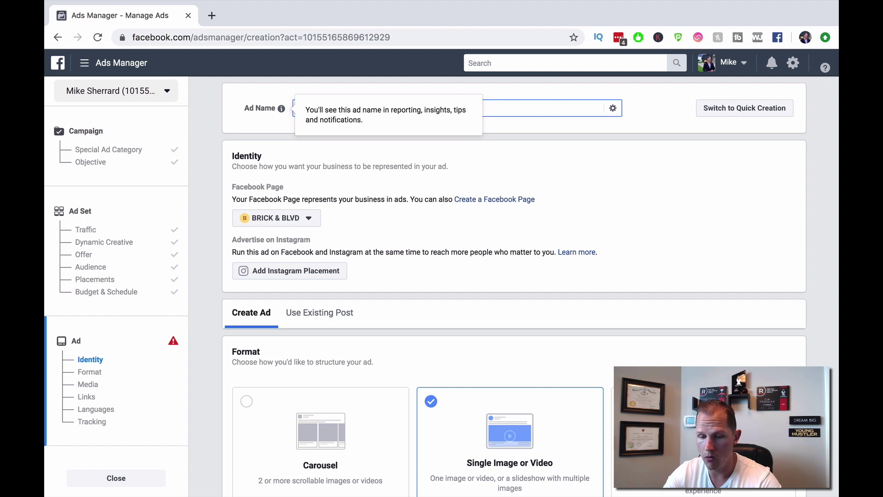
Choose the Redline Real Estate Facebook Page as the ad's identity
{"action": "left_click", "coordinate": [305, 219]}
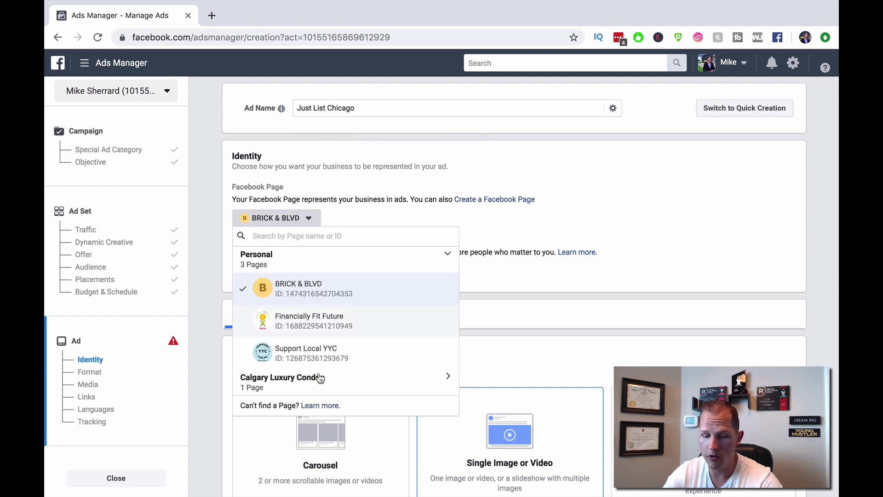
{"action": "scroll", "coordinate": [313, 381], "scroll_direction": "down", "scroll_amount": 1}
{"action": "left_click", "coordinate": [312, 388]}
{"action": "left_click", "coordinate": [313, 389]}
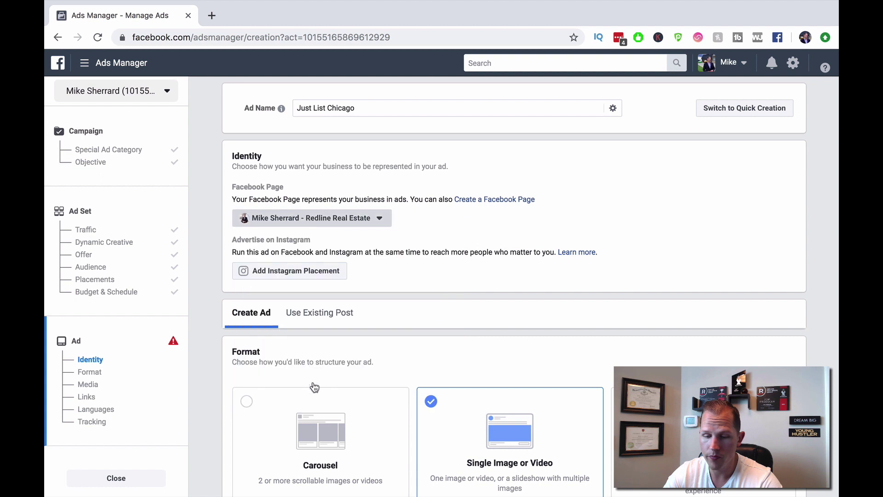
Browse the Page's existing posts that could be used for the ad, and return to creating a new ad
{"action": "scroll", "coordinate": [417, 238], "scroll_direction": "down", "scroll_amount": 1}
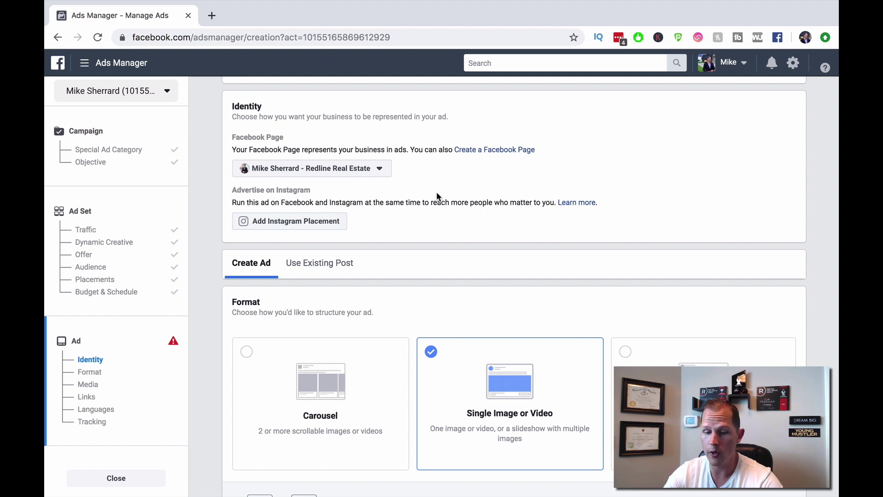
{"action": "scroll", "coordinate": [437, 196], "scroll_direction": "down", "scroll_amount": 3}
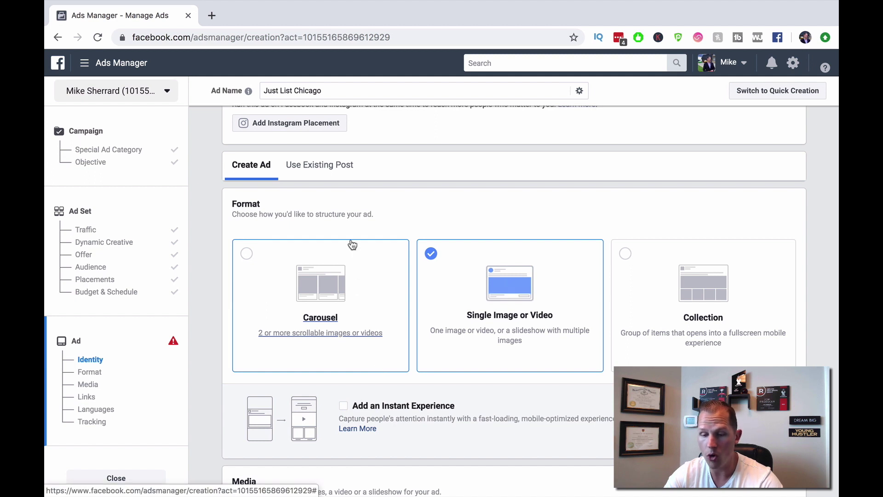
{"action": "left_click", "coordinate": [330, 165]}
{"action": "left_click", "coordinate": [269, 245]}
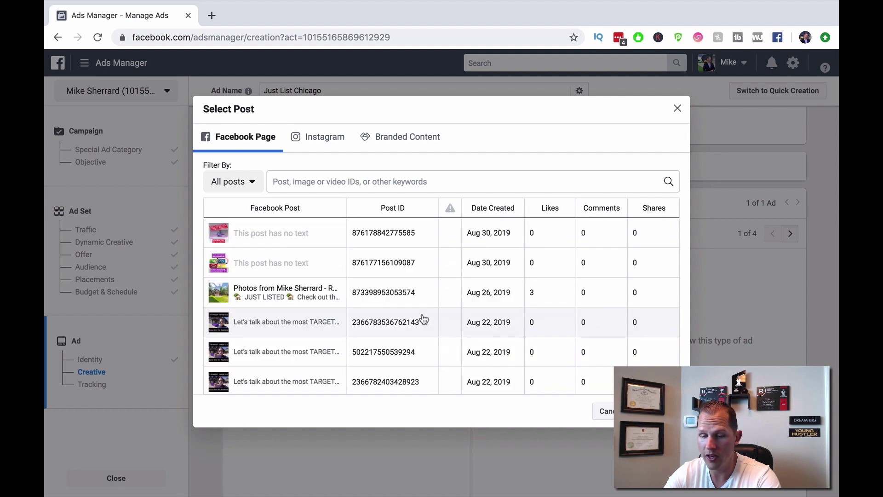
{"action": "scroll", "coordinate": [300, 308], "scroll_direction": "down", "scroll_amount": 5}
{"action": "scroll", "coordinate": [299, 308], "scroll_direction": "down", "scroll_amount": 7}
{"action": "scroll", "coordinate": [299, 304], "scroll_direction": "down", "scroll_amount": 2}
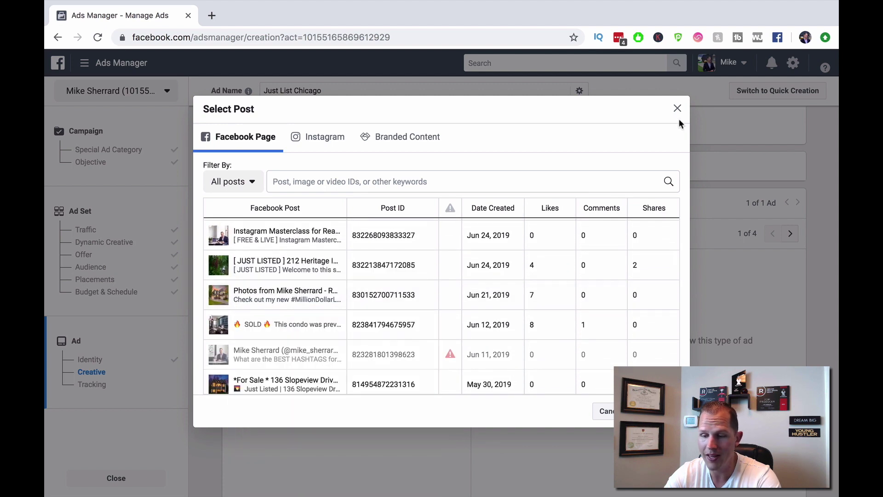
{"action": "left_click", "coordinate": [678, 109]}
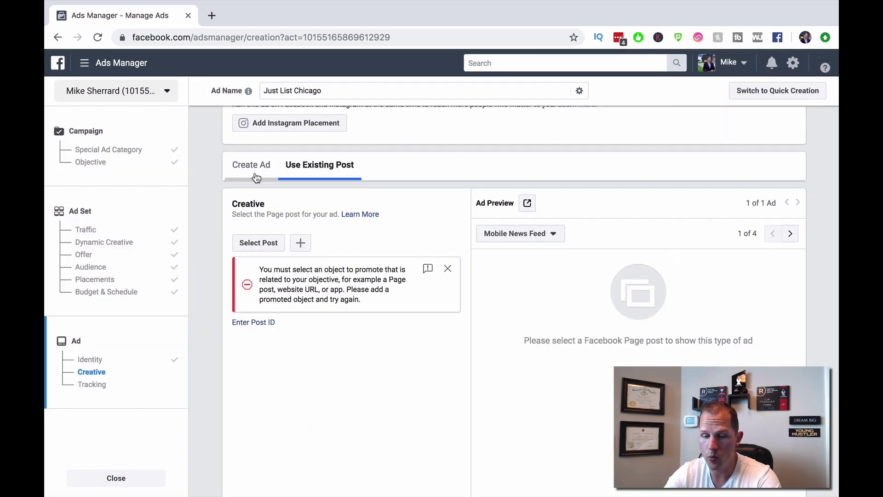
{"action": "left_click", "coordinate": [242, 166]}
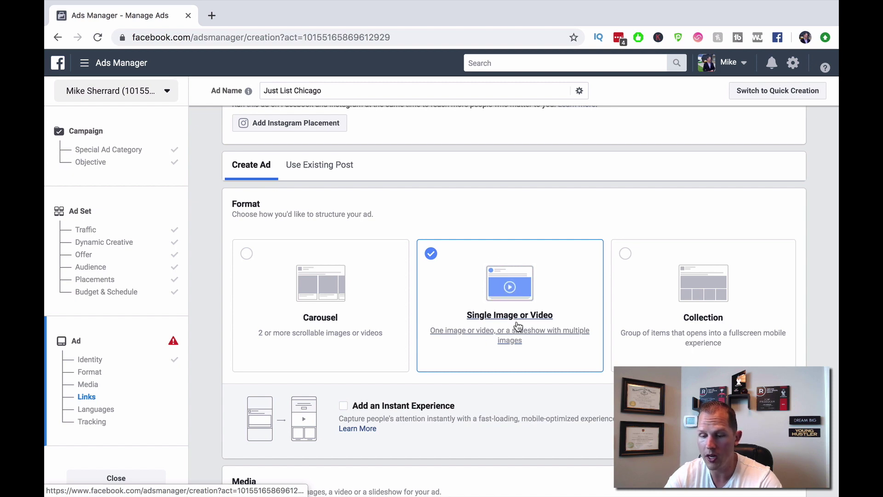
Add the house exterior image 1.jpg (2048 × 1365) from the account's image library as the ad's media
{"action": "scroll", "coordinate": [453, 275], "scroll_direction": "down", "scroll_amount": 3}
{"action": "scroll", "coordinate": [453, 272], "scroll_direction": "down", "scroll_amount": 3}
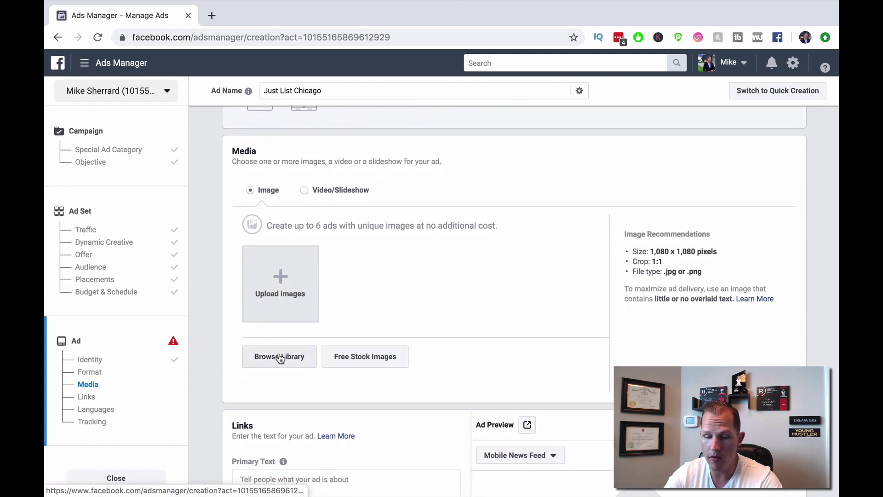
{"action": "left_click", "coordinate": [281, 359]}
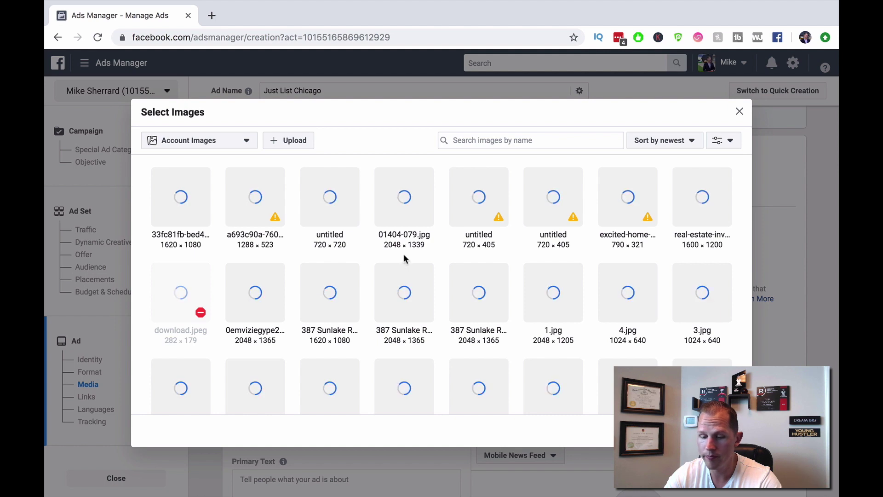
{"action": "scroll", "coordinate": [405, 259], "scroll_direction": "down", "scroll_amount": 2}
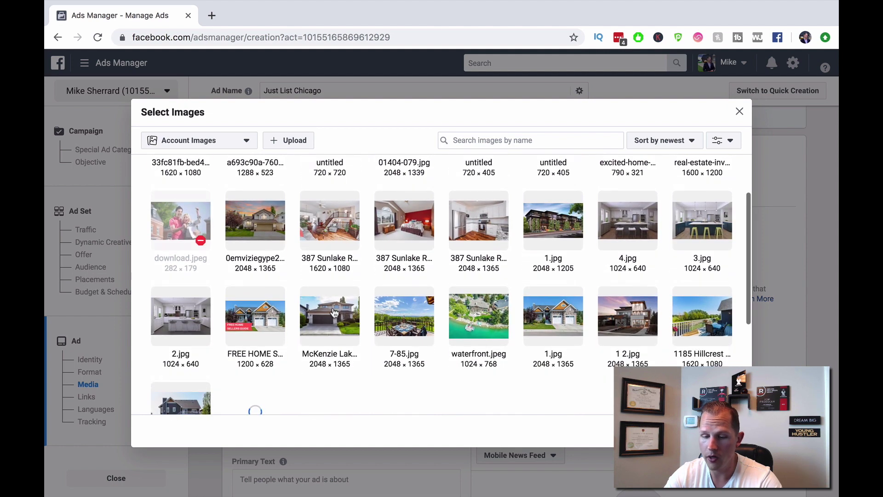
{"action": "scroll", "coordinate": [552, 317], "scroll_direction": "down", "scroll_amount": 1}
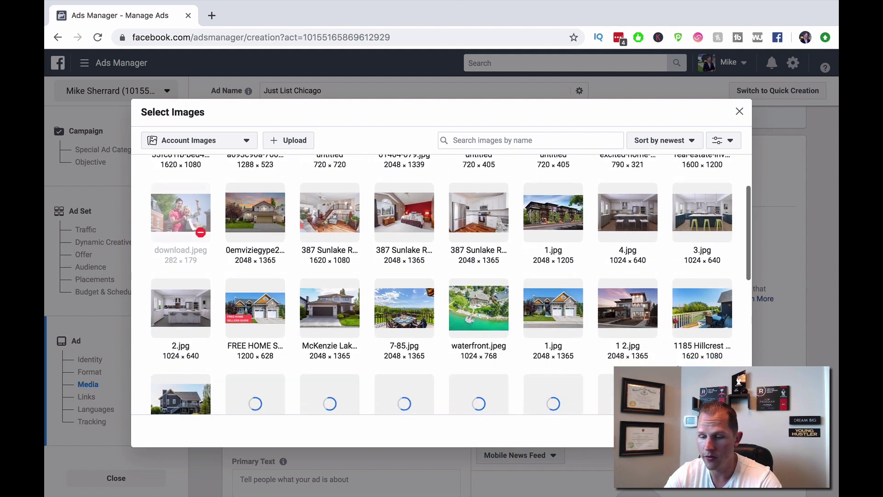
{"action": "left_click", "coordinate": [543, 316]}
{"action": "key", "text": "Return"}
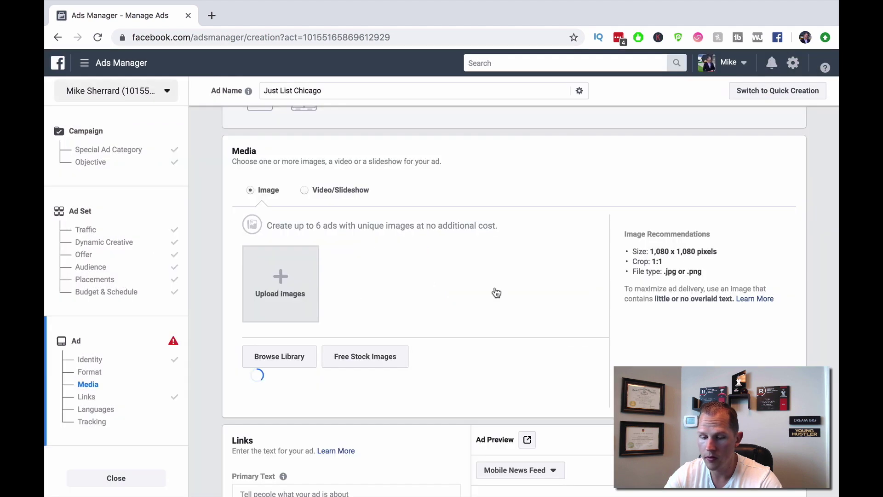
Change the crop of the ad image 1.jpg from square to Original
{"action": "scroll", "coordinate": [495, 287], "scroll_direction": "down", "scroll_amount": 5}
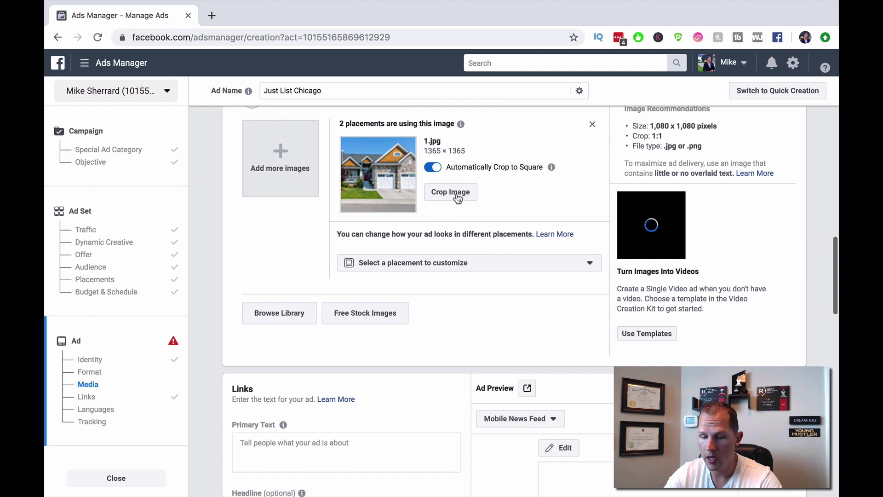
{"action": "left_click", "coordinate": [457, 198]}
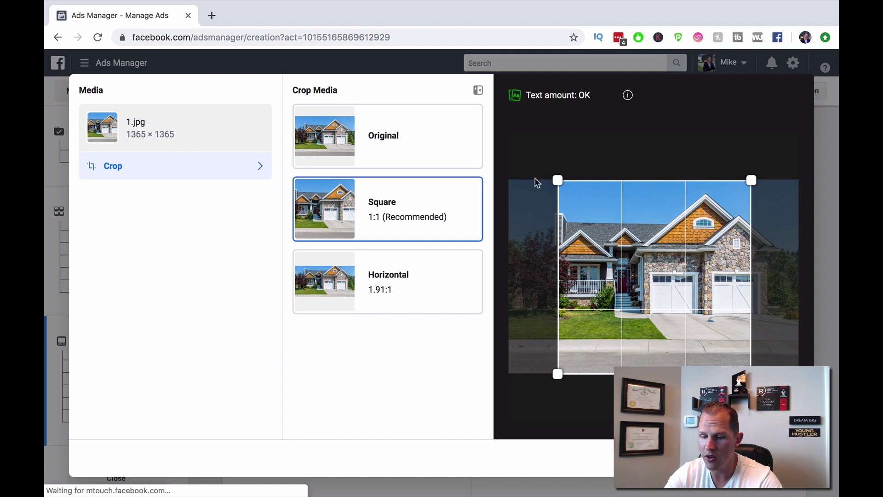
{"action": "left_click", "coordinate": [334, 145]}
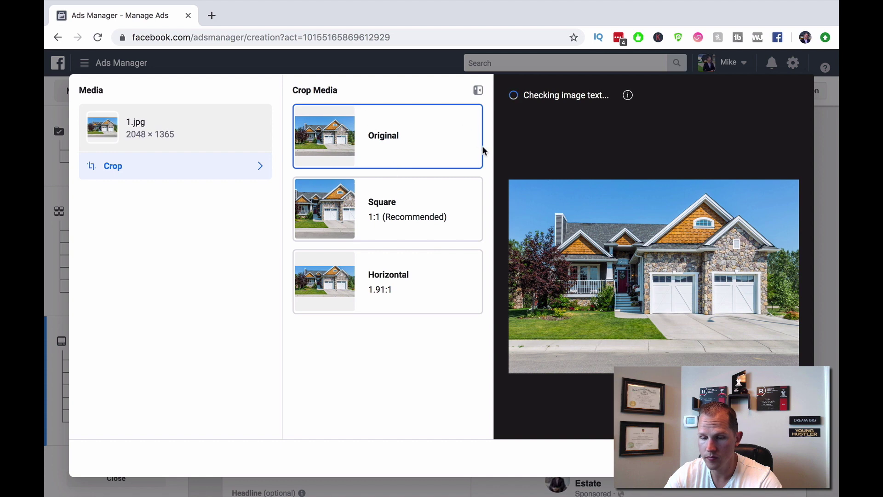
{"action": "key", "text": "Escape"}
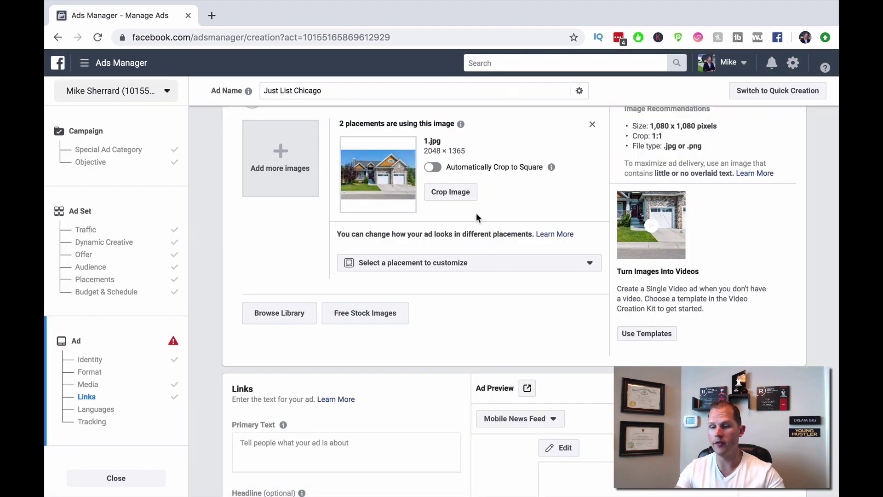
Preview the ad in Desktop News Feed, Mobile Marketplace and Desktop Marketplace, and return the preview to Mobile News Feed
{"action": "scroll", "coordinate": [477, 227], "scroll_direction": "down", "scroll_amount": 5}
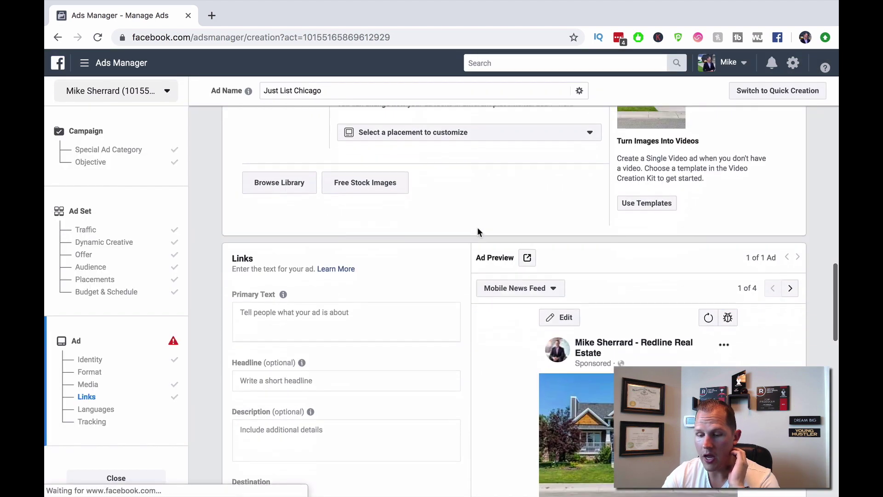
{"action": "scroll", "coordinate": [349, 271], "scroll_direction": "down", "scroll_amount": 1}
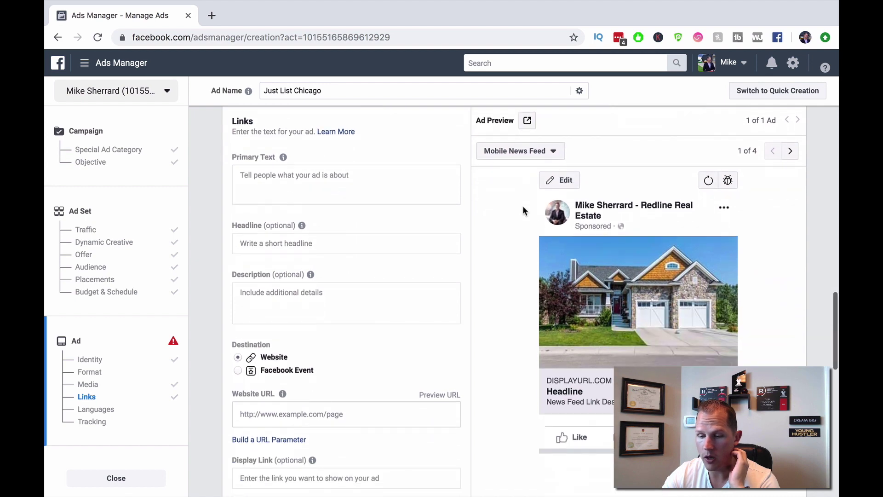
{"action": "left_click", "coordinate": [498, 151]}
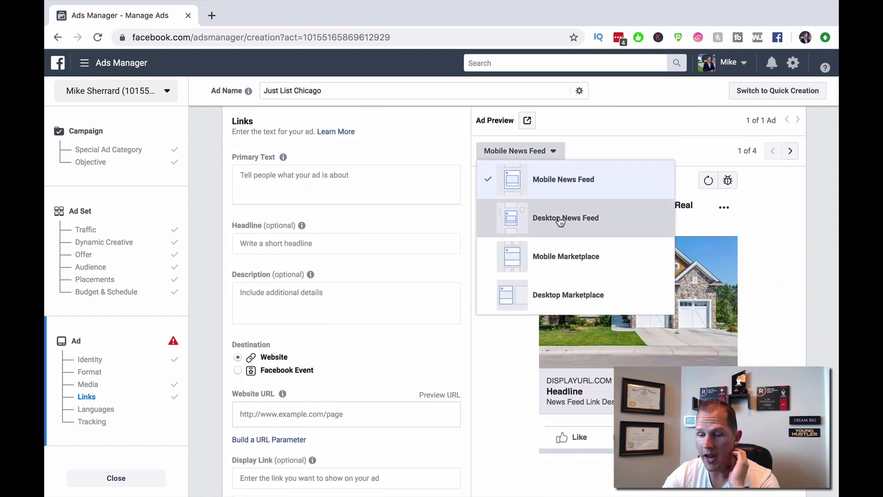
{"action": "left_click", "coordinate": [560, 218]}
{"action": "left_click", "coordinate": [523, 152]}
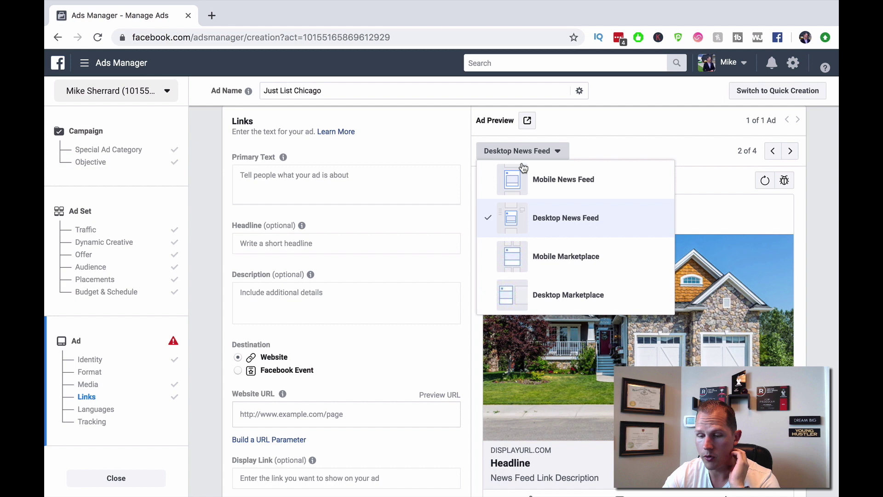
{"action": "left_click", "coordinate": [572, 261]}
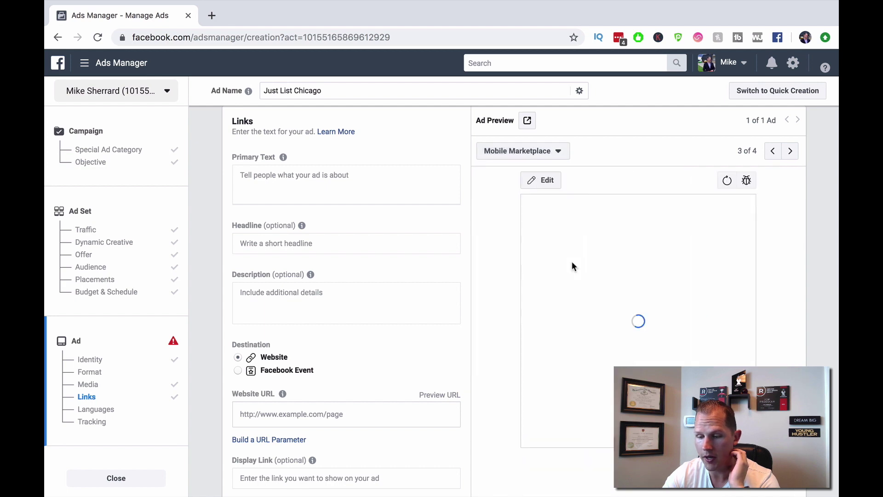
{"action": "left_click", "coordinate": [530, 152]}
{"action": "left_click", "coordinate": [544, 293]}
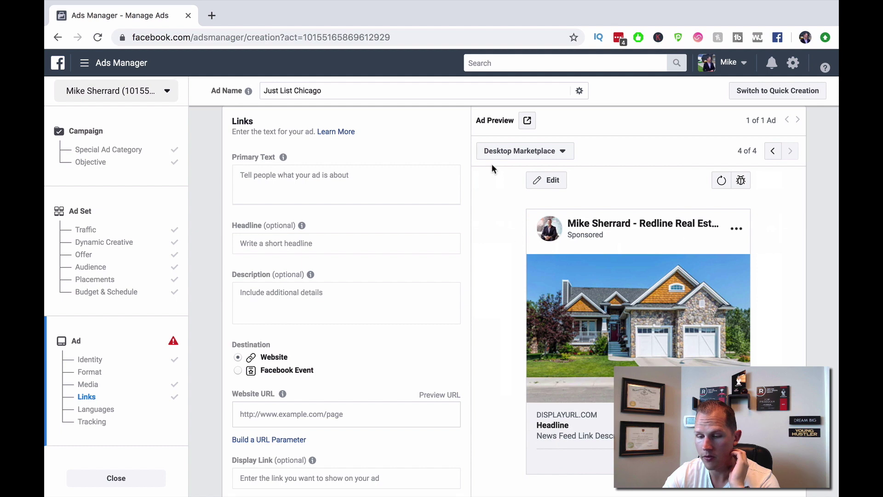
{"action": "left_click", "coordinate": [491, 153]}
{"action": "left_click", "coordinate": [510, 175]}
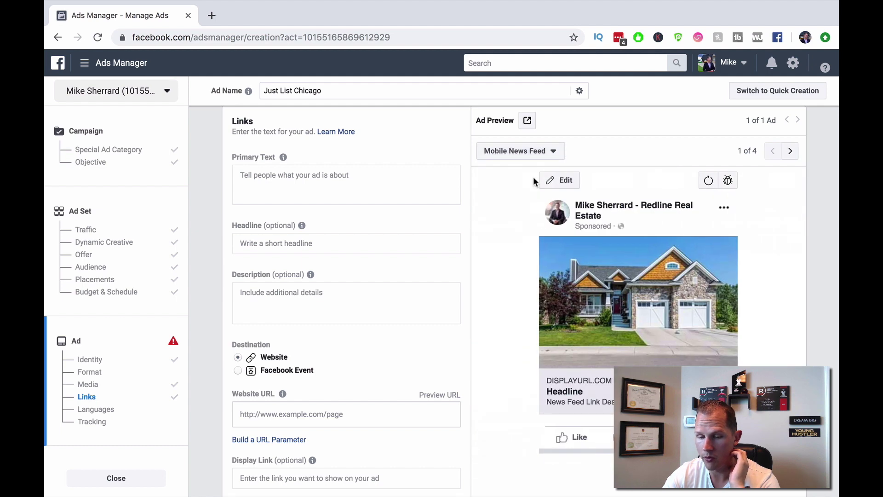
Enter "Just Listed in Chicago" as the first line of the ad's primary text
{"action": "left_click", "coordinate": [342, 179]}
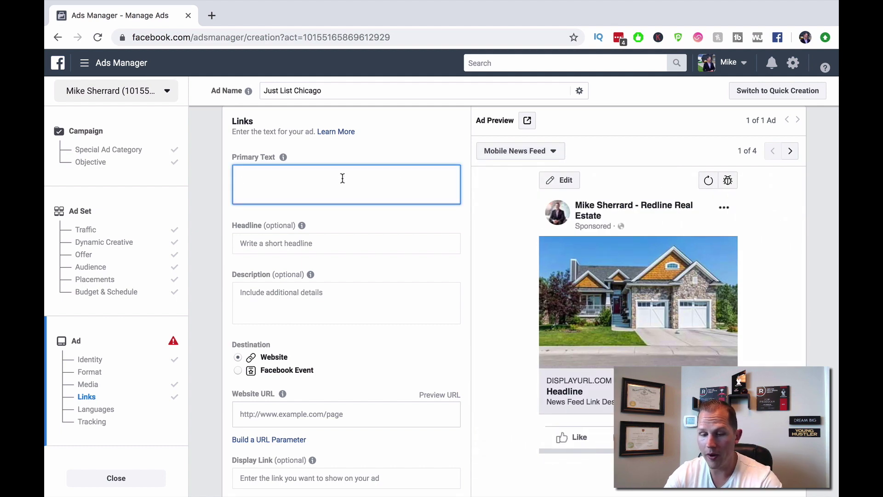
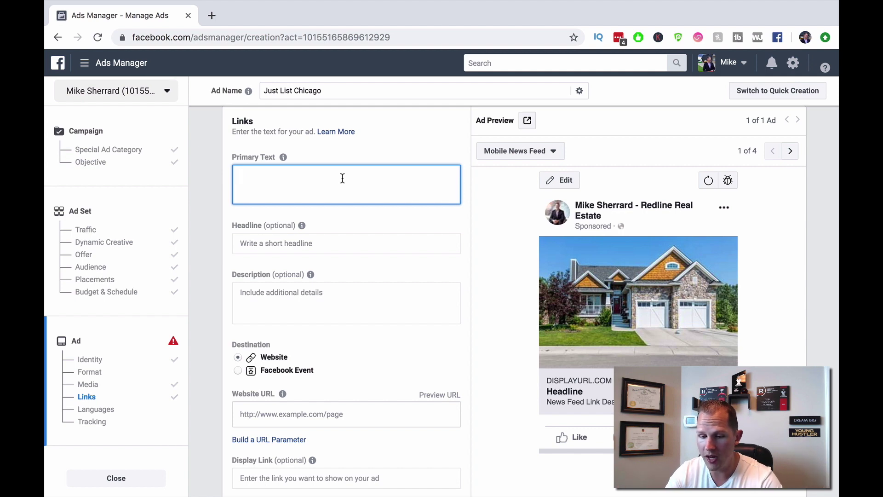
{"action": "type", "text": "Just Listed i"}
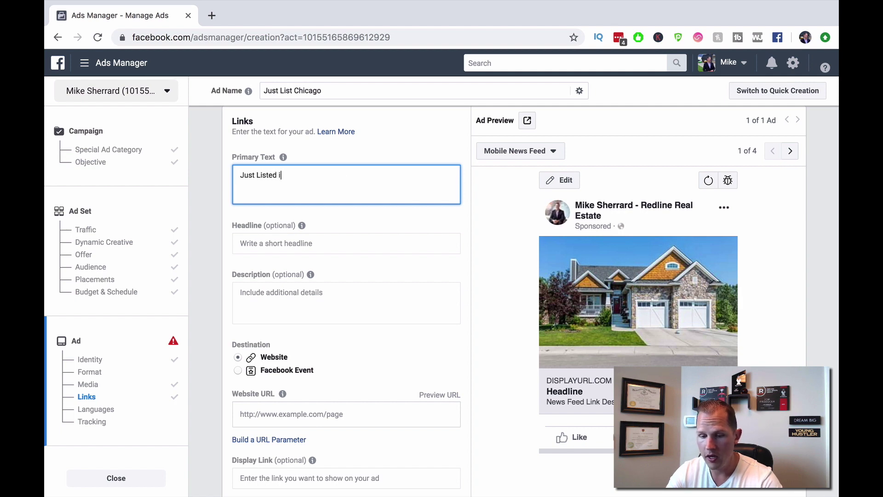
{"action": "type", "text": "n CHicago"}
{"action": "key", "text": "BackSpace"}
{"action": "key", "text": "BackSpace"}
{"action": "key", "text": "BackSpace"}
{"action": "key", "text": "BackSpace"}
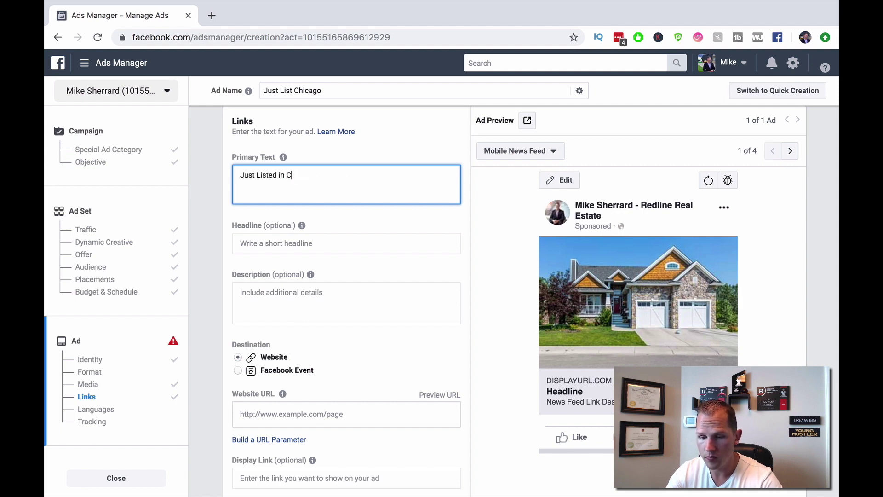
{"action": "key", "text": "BackSpace"}
{"action": "type", "text": "hicago"}
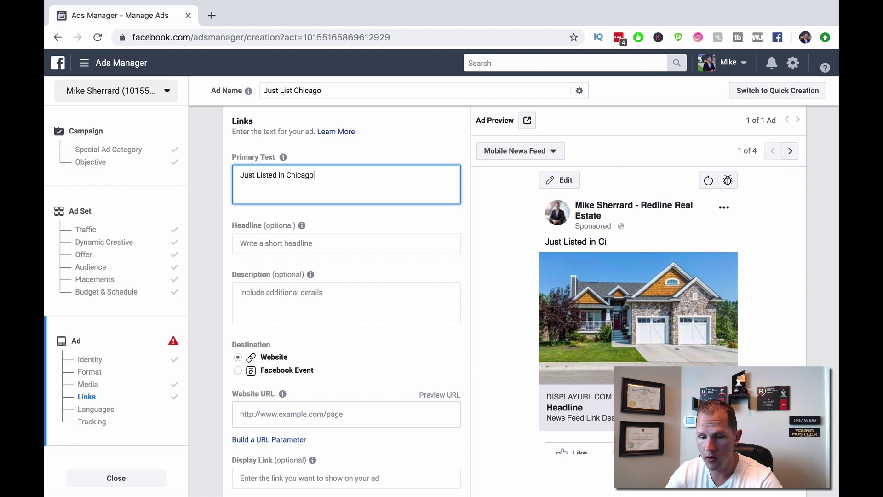
Add the paragraphs "Check out this beautiful bungalow backing onto the golf course" and "Click below for more information" to the primary text
{"action": "key", "text": "Return"}
{"action": "key", "text": "Return"}
{"action": "type", "text": "Check out t"}
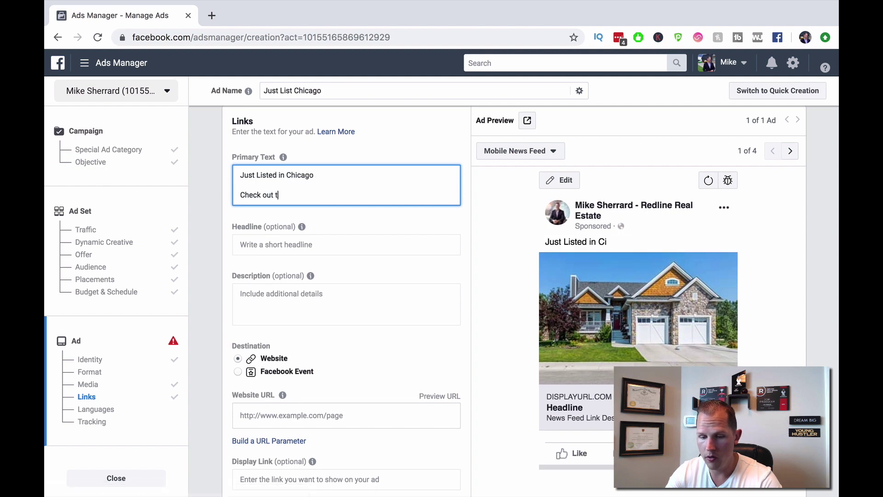
{"action": "type", "text": "his beautiful bungalow backing onto the golf course"}
{"action": "key", "text": "Return"}
{"action": "key", "text": "Return"}
{"action": "type", "text": "Cl"}
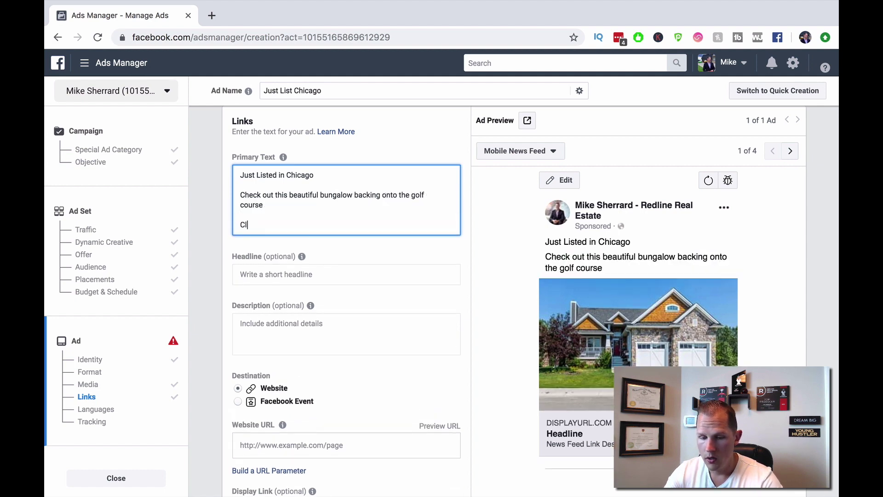
{"action": "type", "text": "ick below for more information"}
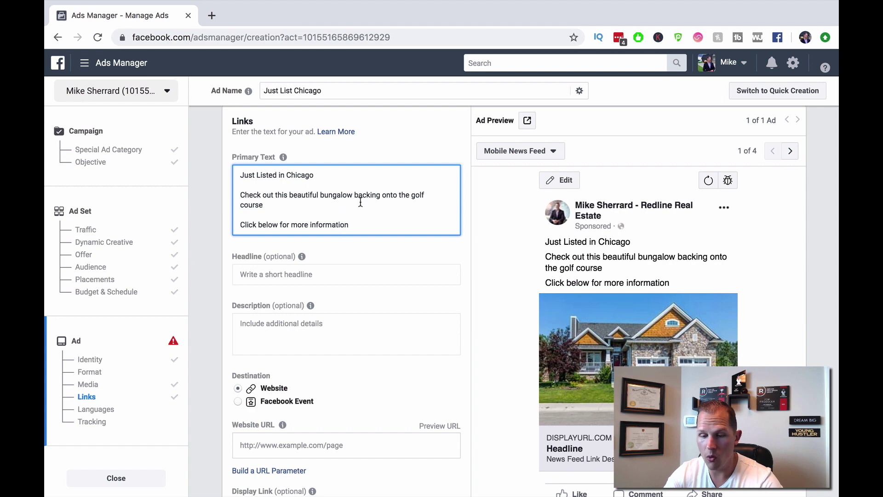
Set the ad's headline to "Just Listed in Chicago"
{"action": "mouse_move", "coordinate": [283, 157]}
{"action": "left_click", "coordinate": [323, 277]}
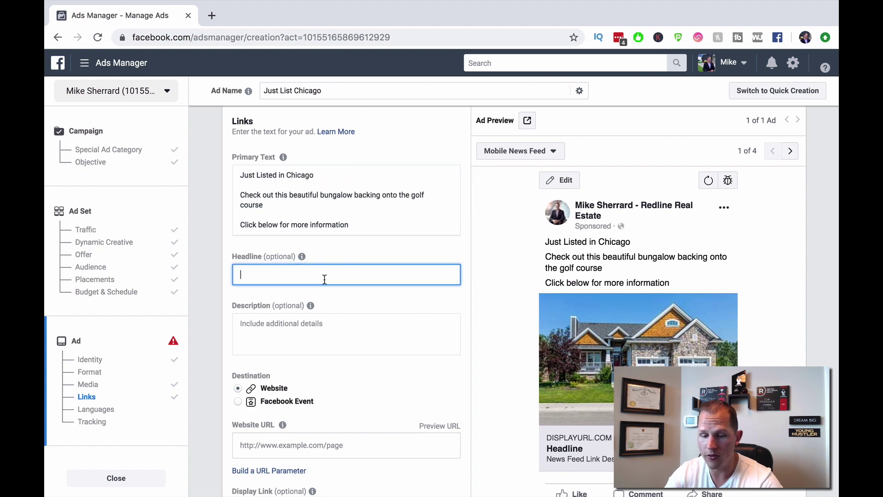
{"action": "type", "text": "Just Listed in Chicago"}
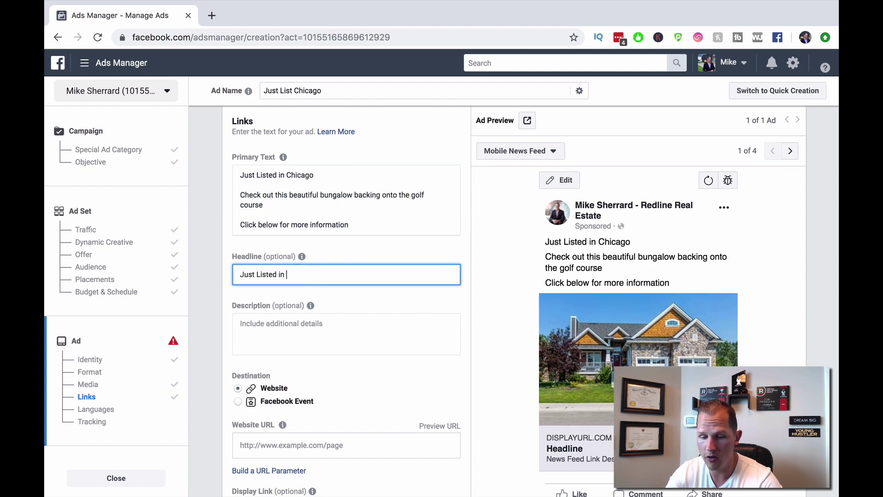
{"action": "left_click", "coordinate": [409, 303]}
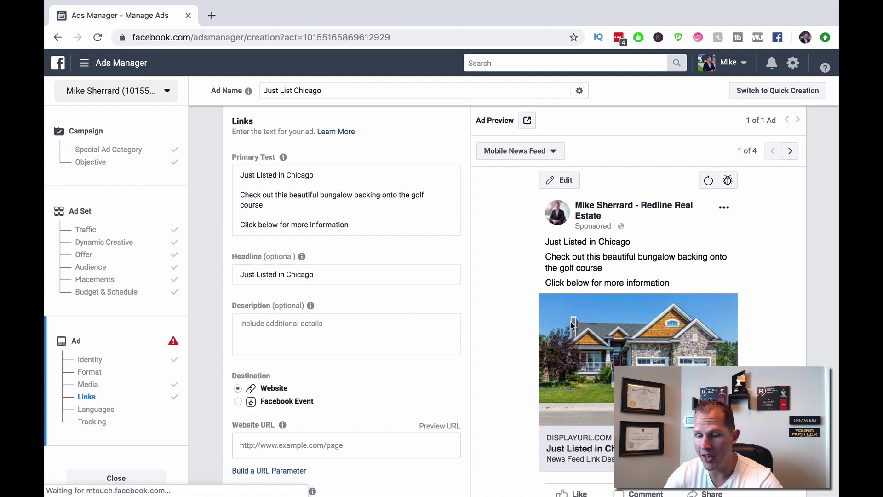
Check how the ad text and headline look in Desktop News Feed and Mobile Marketplace, and return the preview to Mobile News Feed
{"action": "scroll", "coordinate": [570, 321], "scroll_direction": "down", "scroll_amount": 2}
{"action": "scroll", "coordinate": [560, 244], "scroll_direction": "up", "scroll_amount": 2}
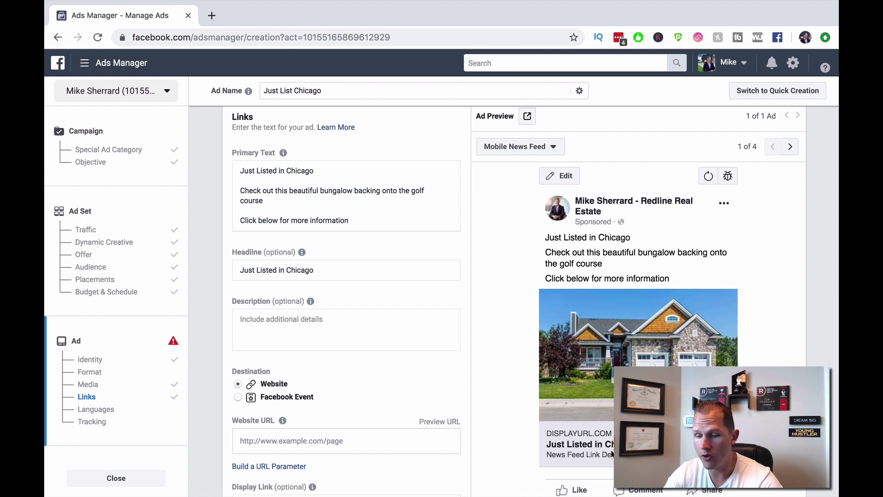
{"action": "left_click", "coordinate": [490, 149]}
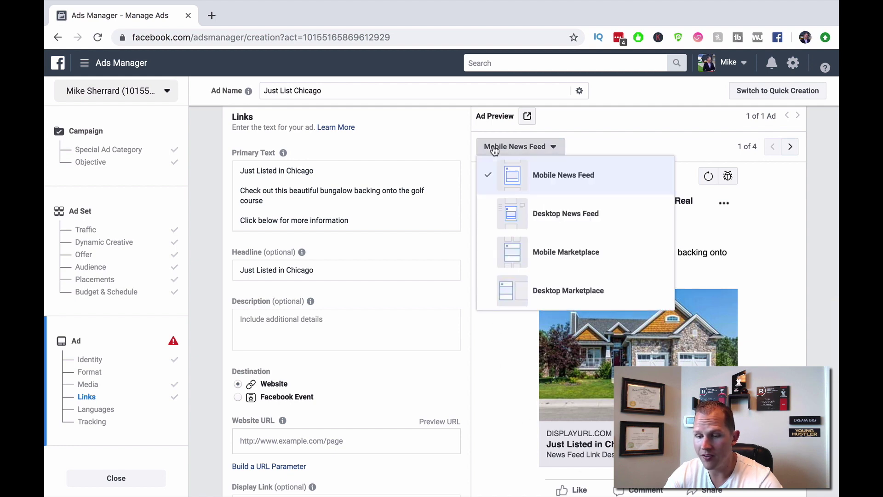
{"action": "left_click", "coordinate": [529, 205]}
{"action": "scroll", "coordinate": [588, 263], "scroll_direction": "down", "scroll_amount": 2}
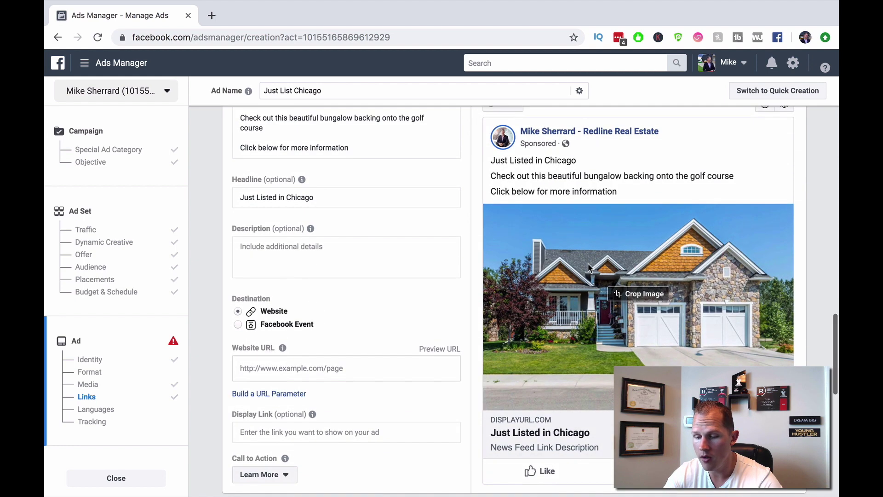
{"action": "scroll", "coordinate": [587, 264], "scroll_direction": "up", "scroll_amount": 1}
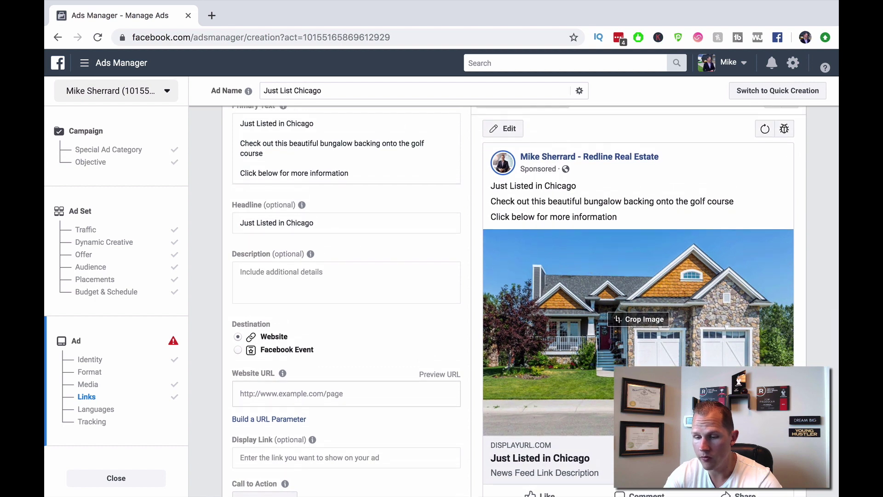
{"action": "scroll", "coordinate": [510, 128], "scroll_direction": "up", "scroll_amount": 2}
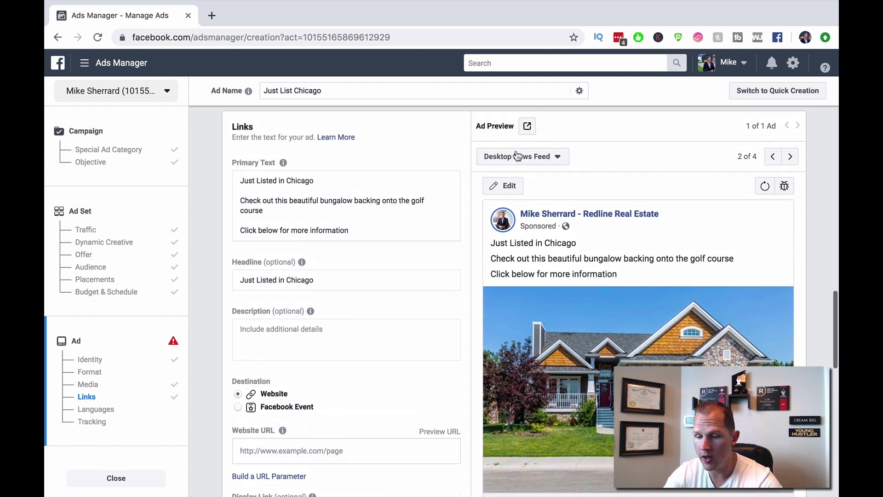
{"action": "left_click", "coordinate": [517, 157]}
{"action": "left_click", "coordinate": [540, 261]}
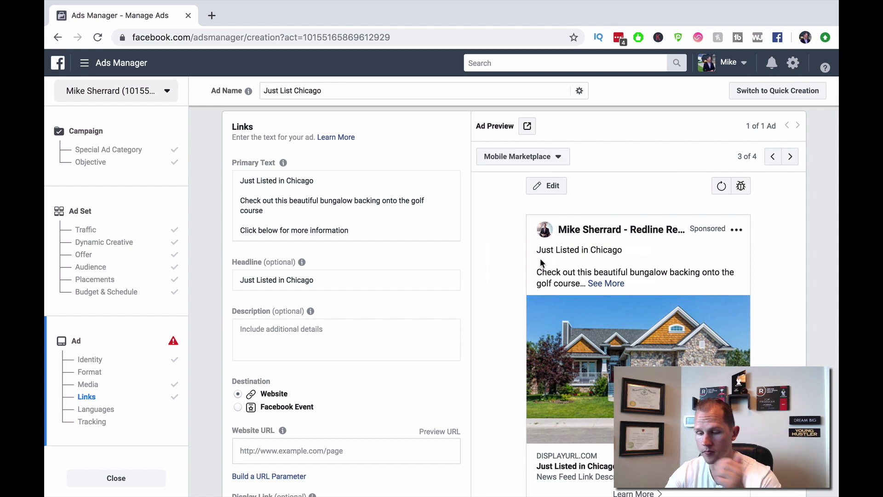
{"action": "left_click", "coordinate": [511, 156]}
{"action": "left_click", "coordinate": [518, 232]}
{"action": "scroll", "coordinate": [393, 263], "scroll_direction": "down", "scroll_amount": 2}
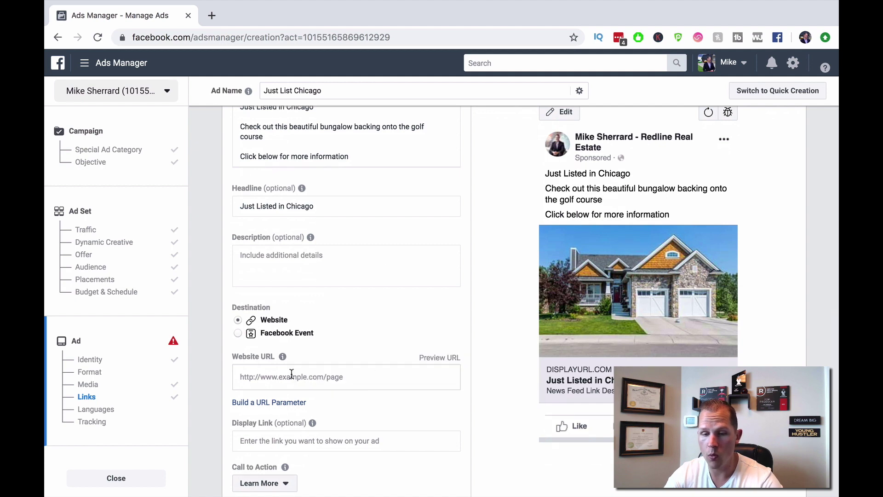
Enter the advertiser's own website address with the path /123mainstreet as the ad's Website URL
{"action": "left_click", "coordinate": [291, 374]}
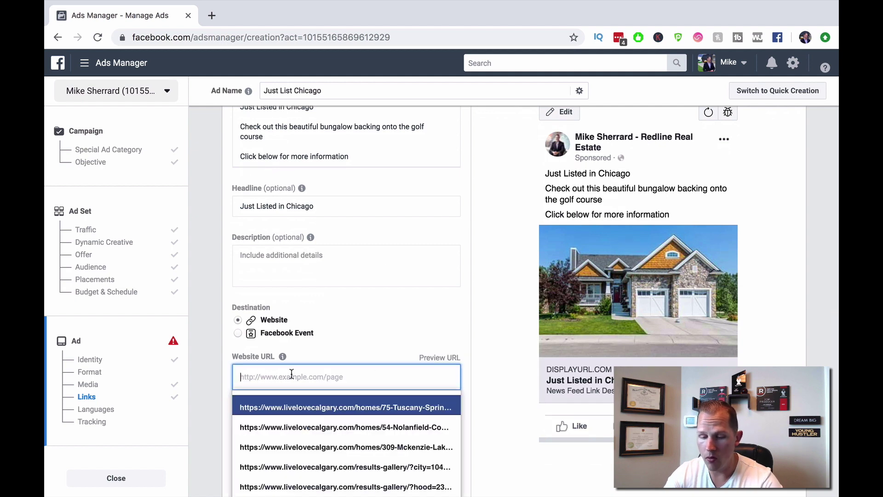
{"action": "type", "text": "wwwwmike"}
{"action": "key", "text": "BackSpace"}
{"action": "key", "text": "BackSpace"}
{"action": "key", "text": "BackSpace"}
{"action": "key", "text": "BackSpace"}
{"action": "key", "text": "BackSpace"}
{"action": "type", "text": ".mik"}
{"action": "type", "text": "sh"}
{"action": "type", "text": "esherrar"}
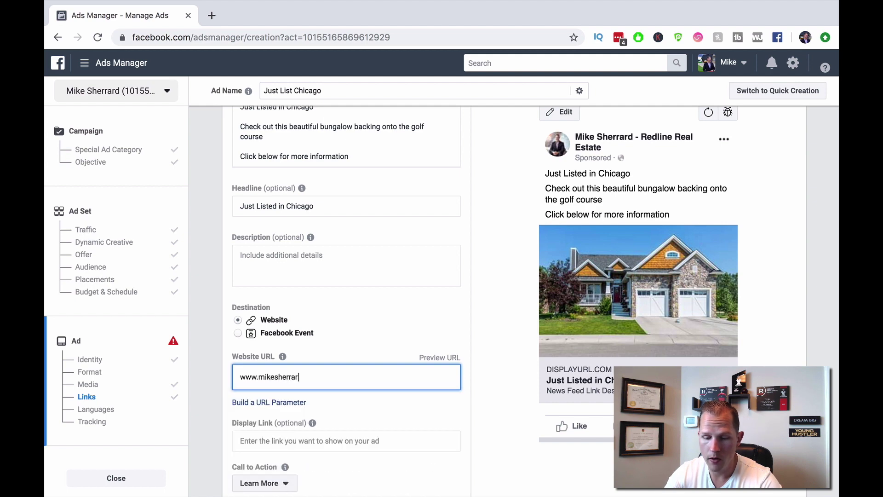
{"action": "type", "text": "d.com/123"}
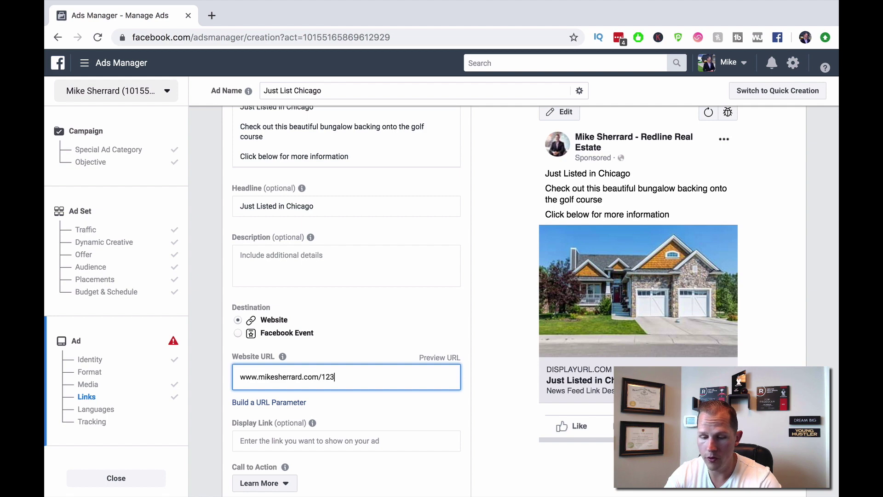
{"action": "type", "text": "mainstreet"}
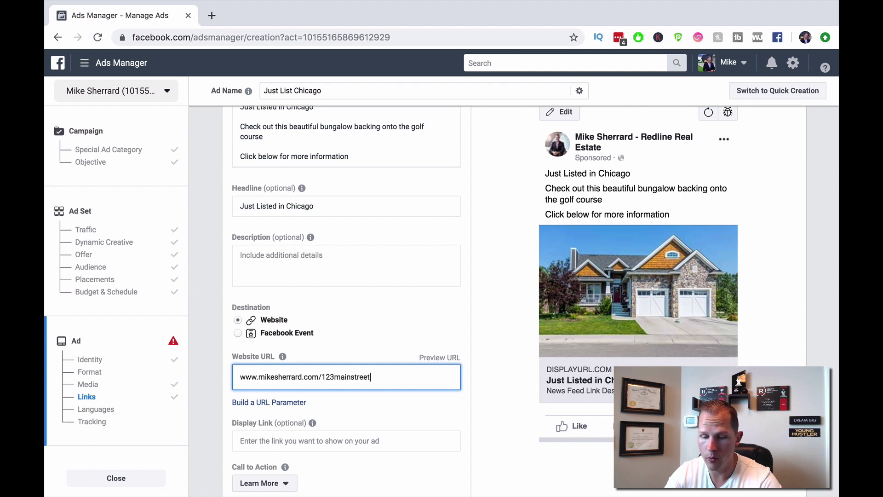
{"action": "left_click", "coordinate": [371, 337]}
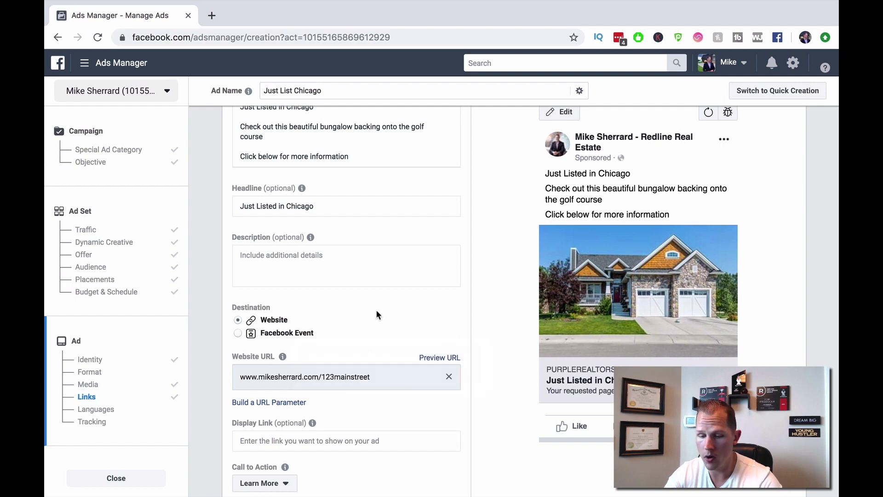
Look through the available call-to-action options and set the ad's call to action to Watch More
{"action": "scroll", "coordinate": [376, 313], "scroll_direction": "down", "scroll_amount": 3}
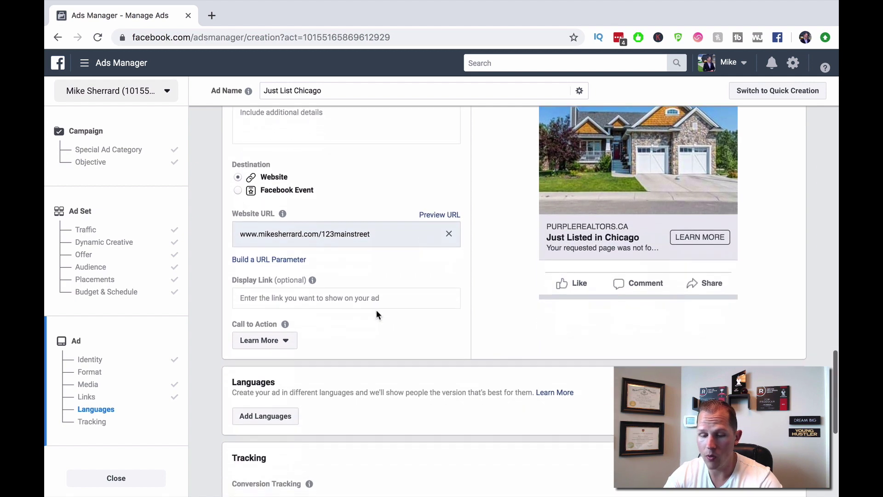
{"action": "left_click", "coordinate": [286, 340]}
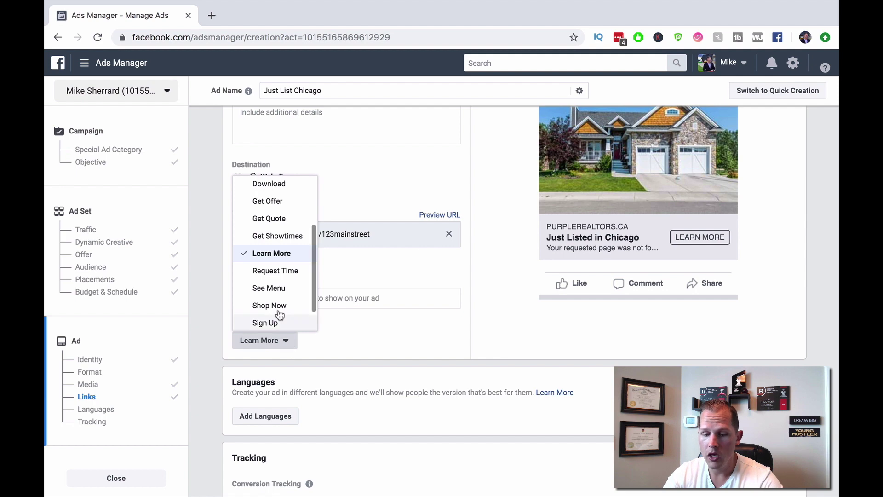
{"action": "scroll", "coordinate": [276, 286], "scroll_direction": "up", "scroll_amount": 2}
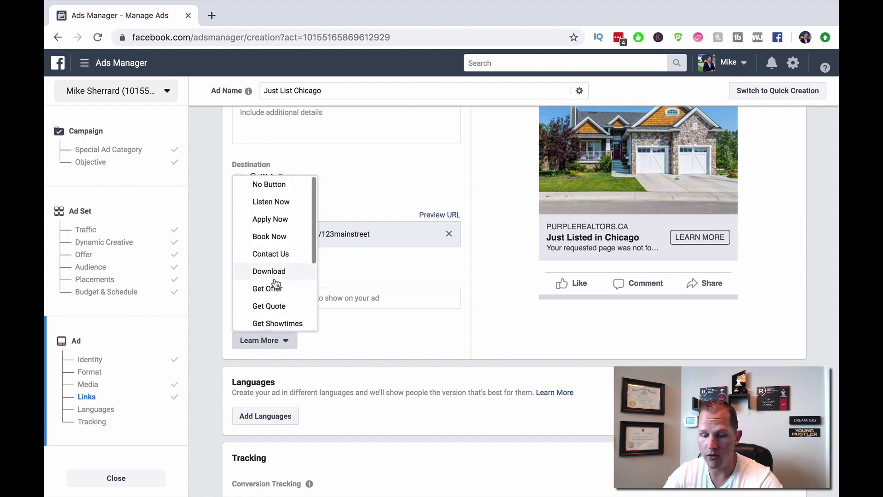
{"action": "scroll", "coordinate": [276, 282], "scroll_direction": "down", "scroll_amount": 2}
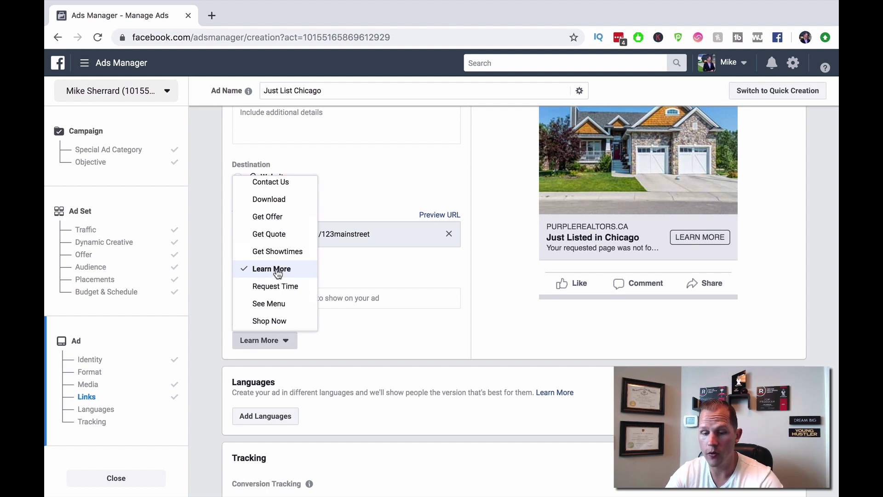
{"action": "scroll", "coordinate": [278, 274], "scroll_direction": "down", "scroll_amount": 3}
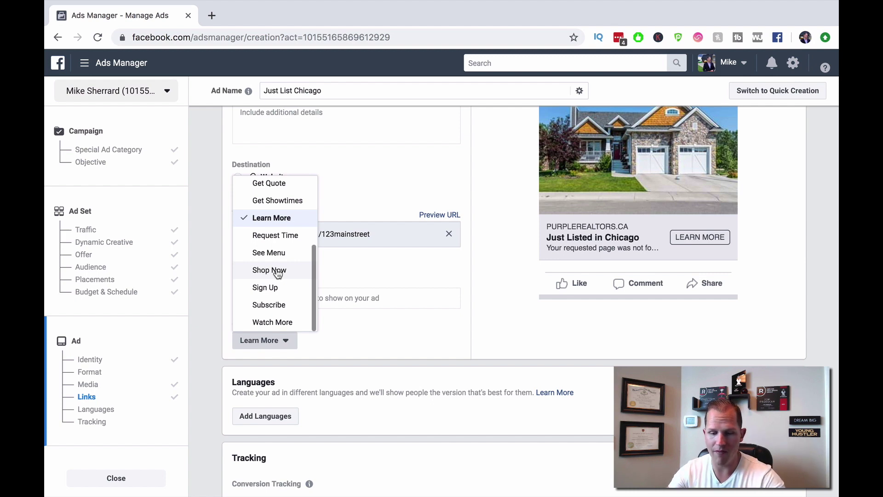
{"action": "left_click", "coordinate": [284, 324]}
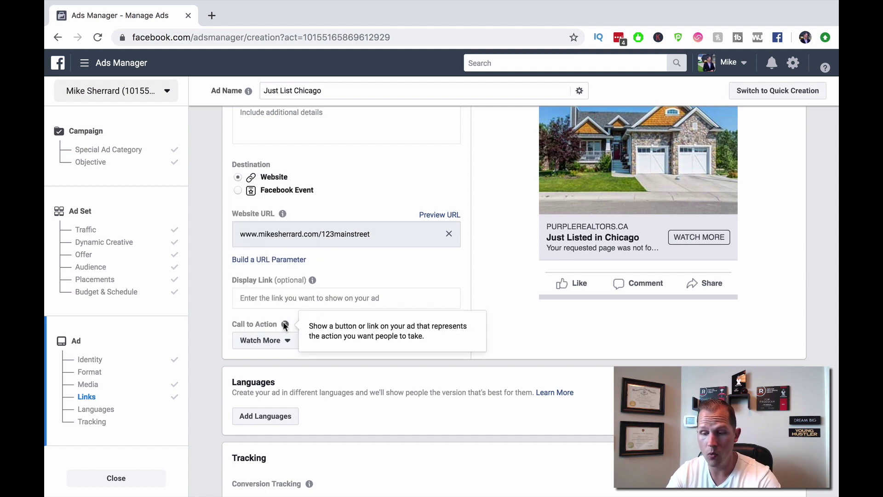
Set the ad's call to action to Download
{"action": "left_click", "coordinate": [275, 344]}
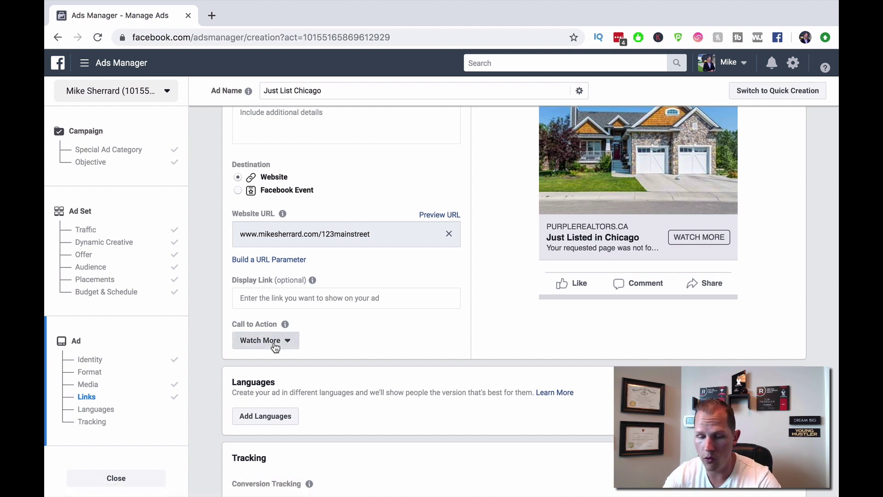
{"action": "scroll", "coordinate": [272, 291], "scroll_direction": "up", "scroll_amount": 3}
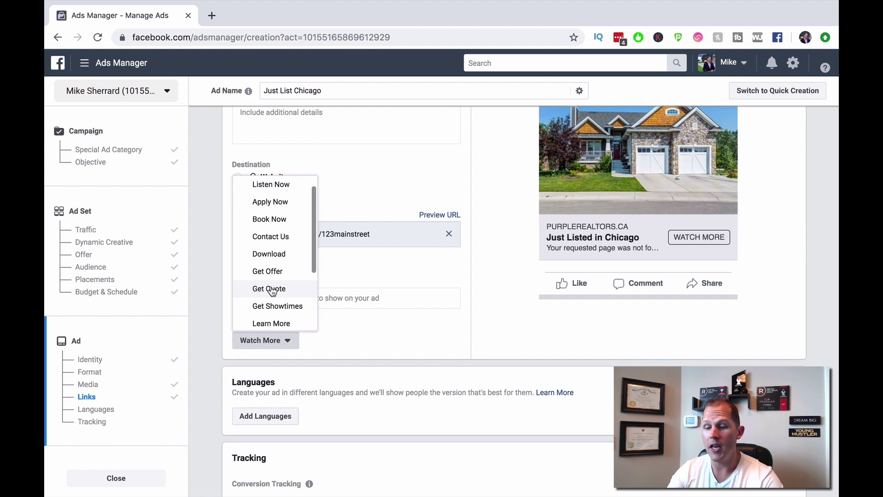
{"action": "left_click", "coordinate": [275, 255]}
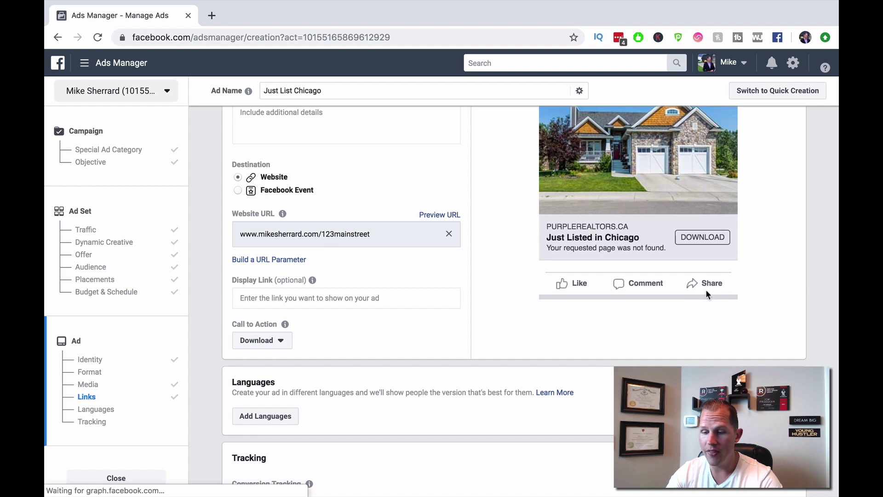
Review the ad's conversion tracking settings, and return to the campaign's Special Ad Category and marketing objective
{"action": "scroll", "coordinate": [457, 225], "scroll_direction": "down", "scroll_amount": 6}
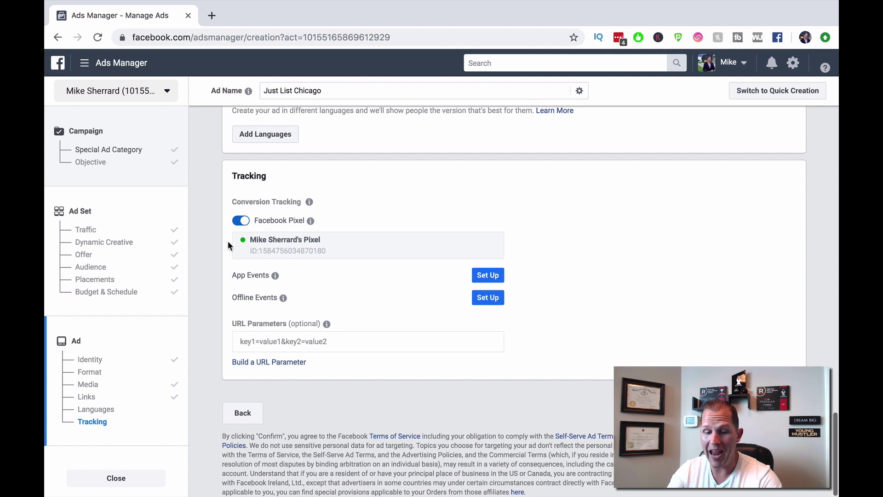
{"action": "left_click", "coordinate": [115, 151]}
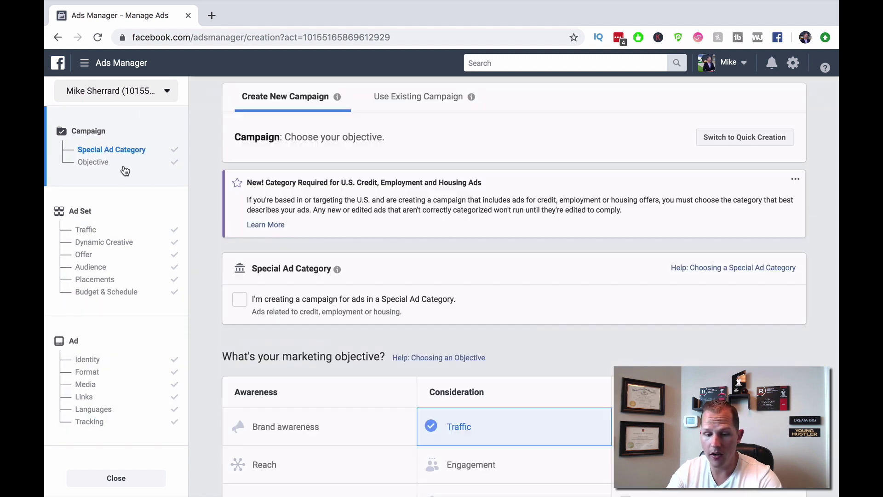
{"action": "scroll", "coordinate": [393, 184], "scroll_direction": "down", "scroll_amount": 5}
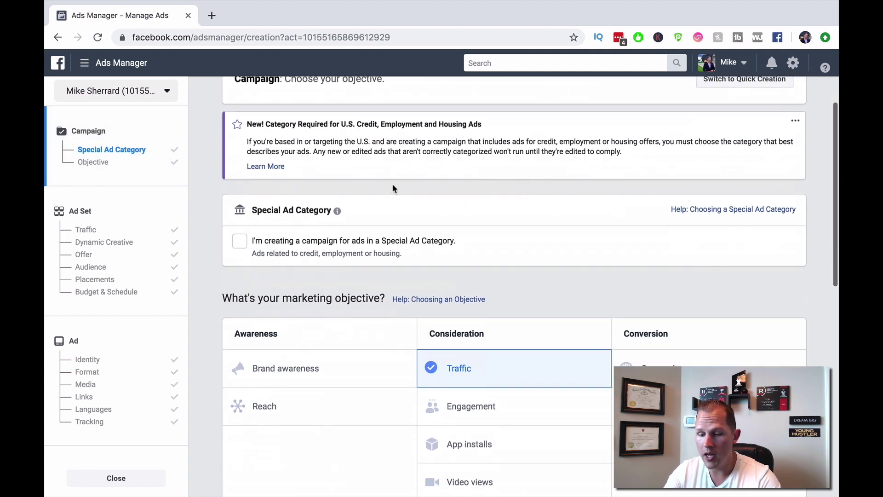
Change the campaign's marketing objective to Lead generation, name the campaign "Lead generation Example", and continue to the ad set
{"action": "left_click", "coordinate": [509, 339]}
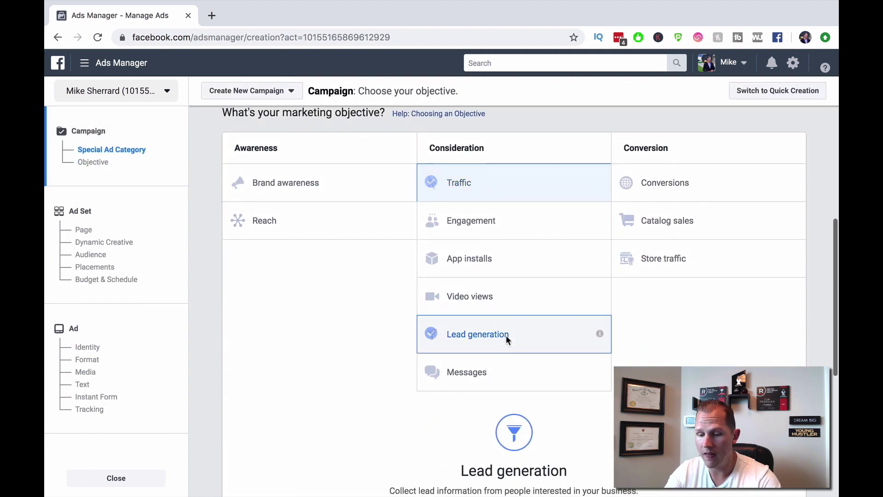
{"action": "left_click", "coordinate": [516, 244]}
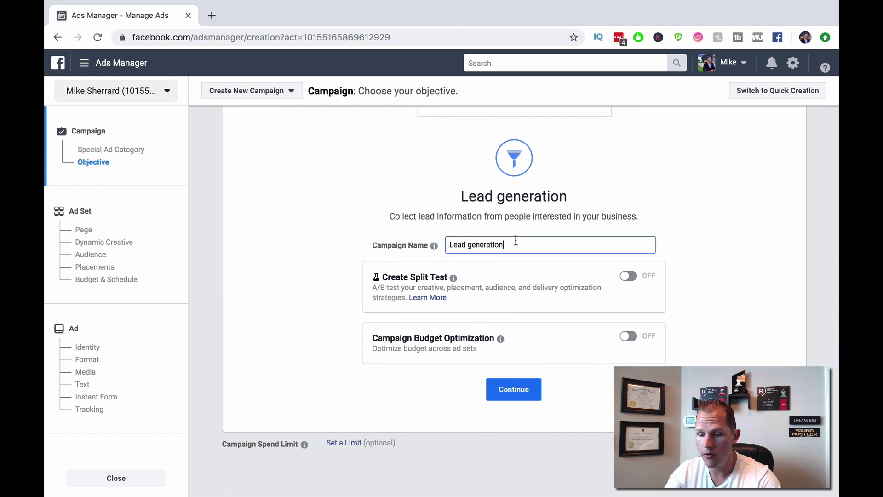
{"action": "type", "text": "Example"}
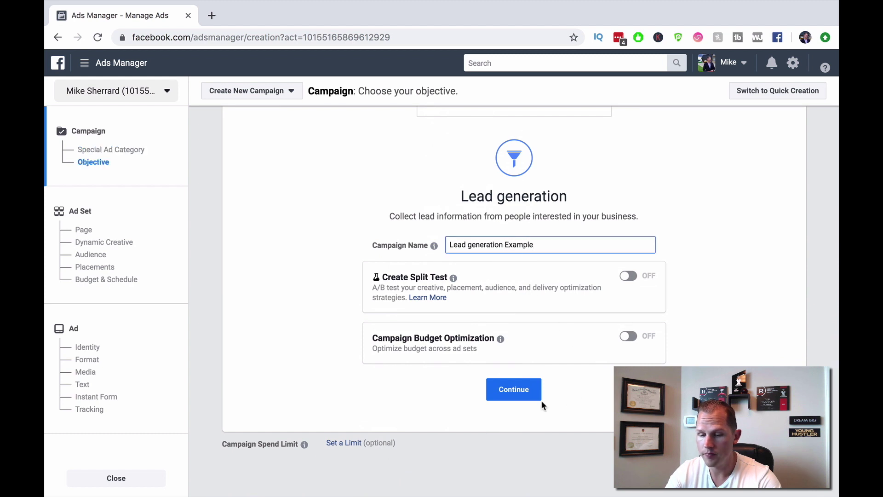
{"action": "left_click", "coordinate": [529, 401]}
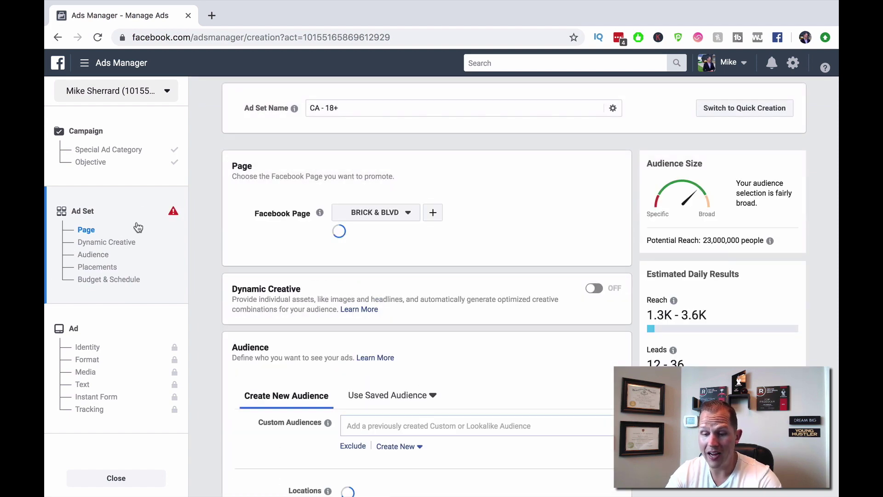
Choose the advertiser's Redline Real Estate page as the Facebook Page promoted by the ad set
{"action": "left_click", "coordinate": [350, 214]}
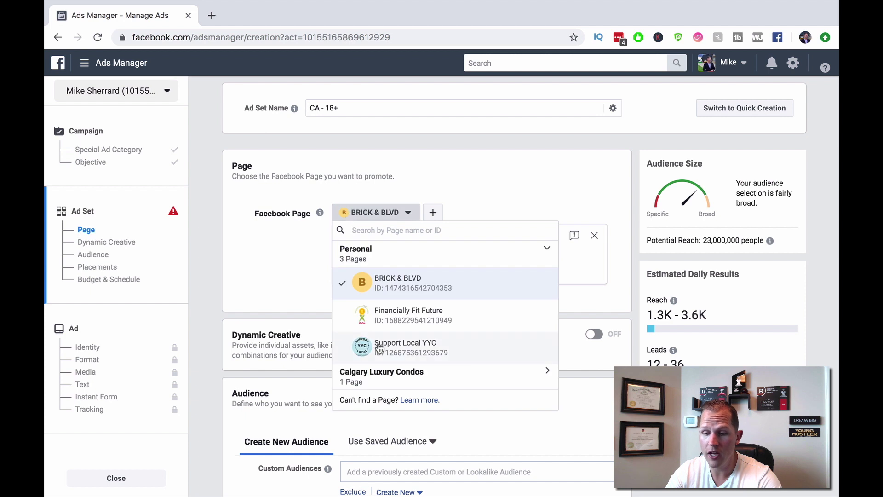
{"action": "scroll", "coordinate": [422, 322], "scroll_direction": "down", "scroll_amount": 1}
{"action": "scroll", "coordinate": [421, 332], "scroll_direction": "down", "scroll_amount": 1}
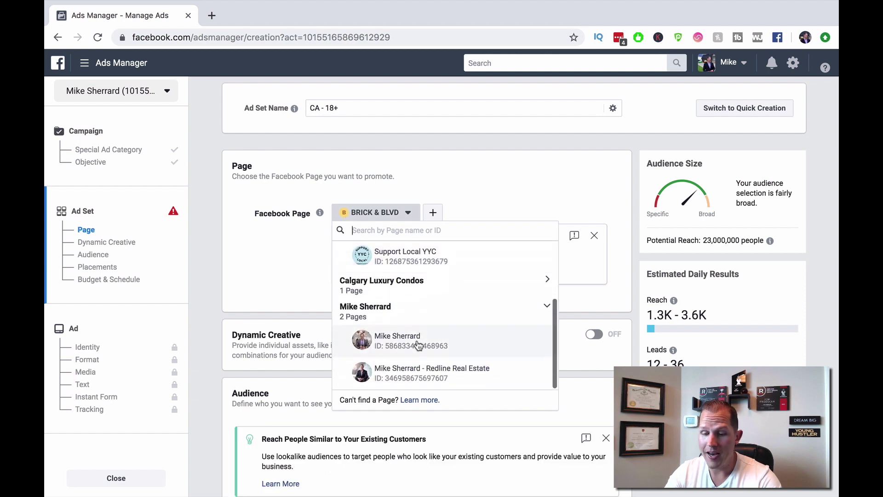
{"action": "left_click", "coordinate": [407, 373]}
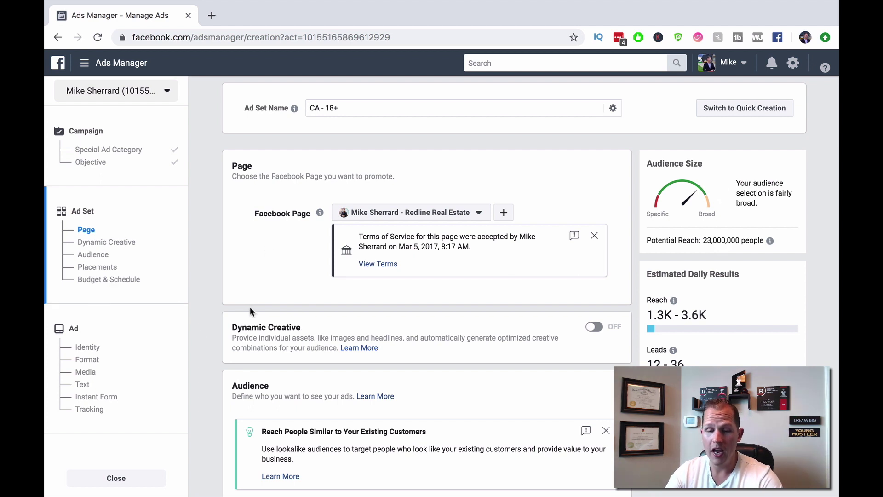
Go to the ad level and rename the ad as "Just Listed Lead Gen"
{"action": "left_click", "coordinate": [76, 329]}
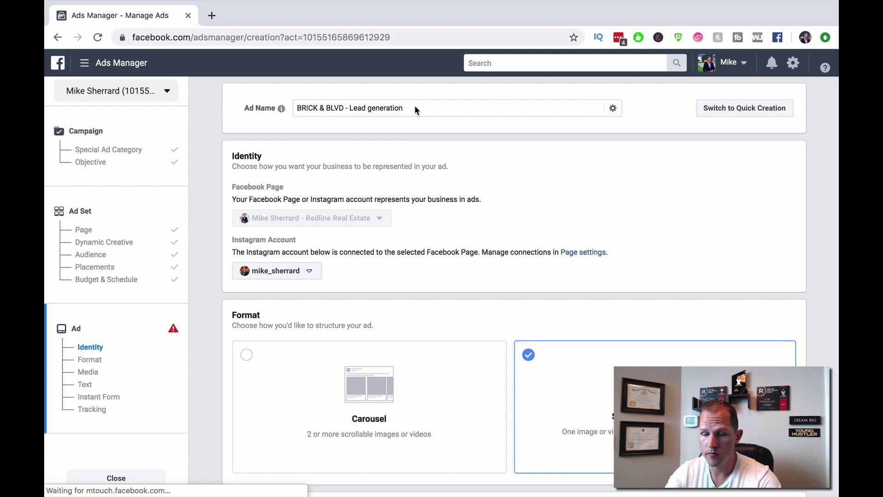
{"action": "left_click_drag", "start_coordinate": [415, 107], "coordinate": [292, 108]}
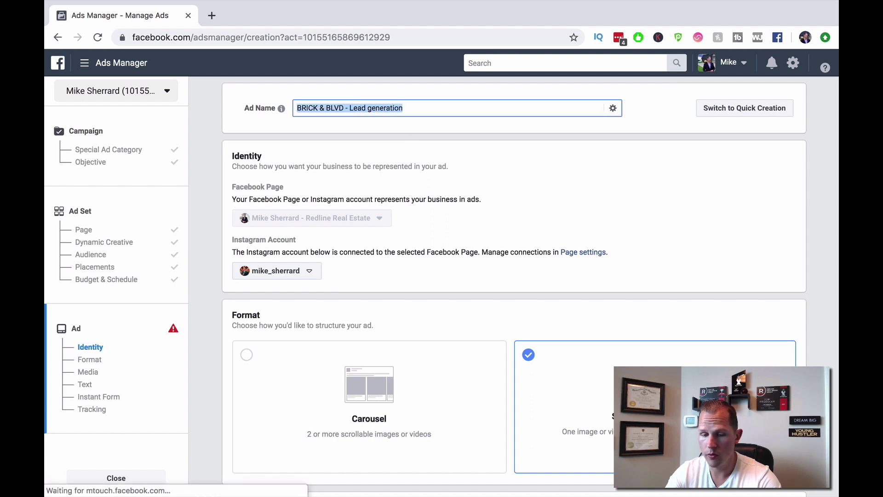
{"action": "type", "text": "Just Listed Lead Gen"}
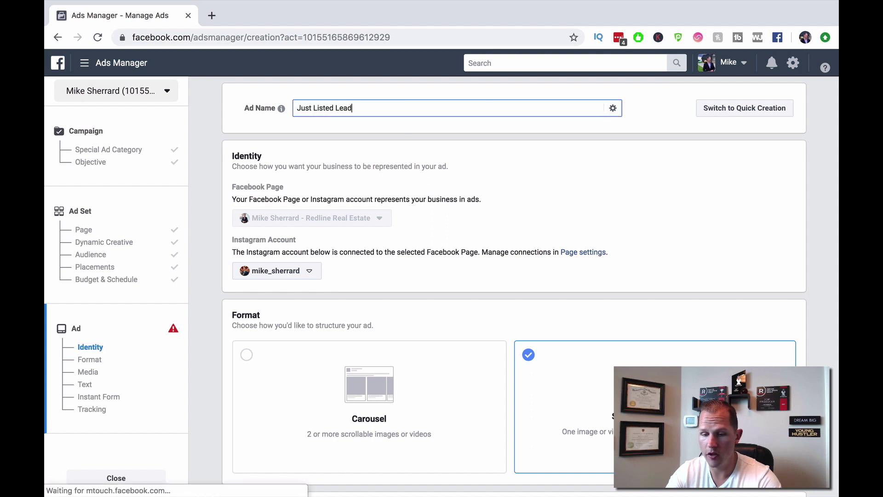
{"action": "left_click", "coordinate": [448, 199]}
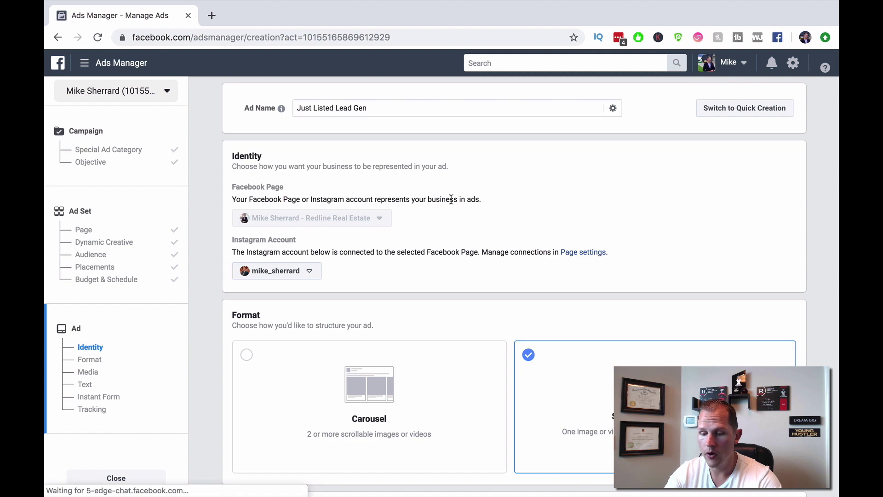
Replace the ad's yellow "B" logo image with the 1620 × 1080 house photo from the account's image library
{"action": "scroll", "coordinate": [456, 221], "scroll_direction": "down", "scroll_amount": 8}
{"action": "scroll", "coordinate": [461, 246], "scroll_direction": "down", "scroll_amount": 1}
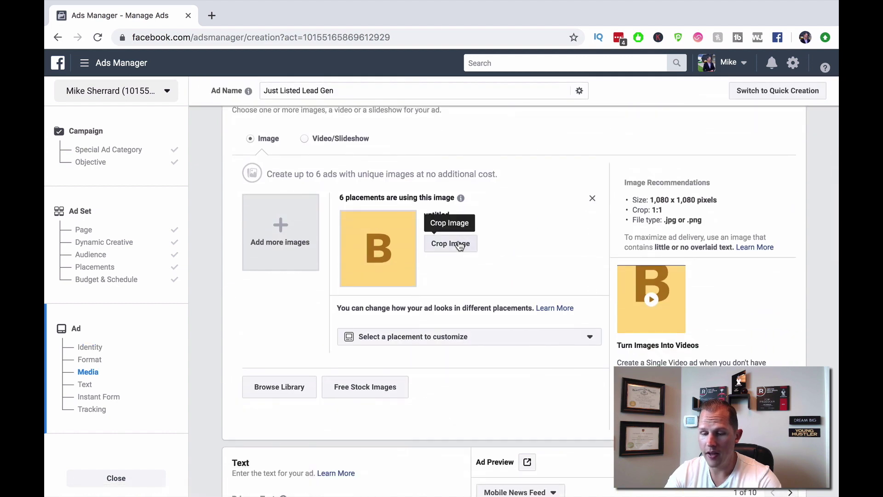
{"action": "left_click", "coordinate": [284, 387]}
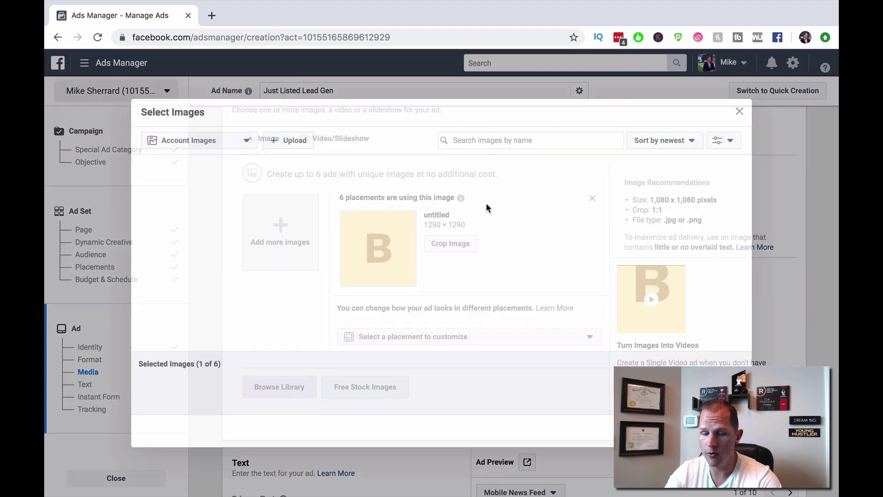
{"action": "left_click", "coordinate": [180, 198]}
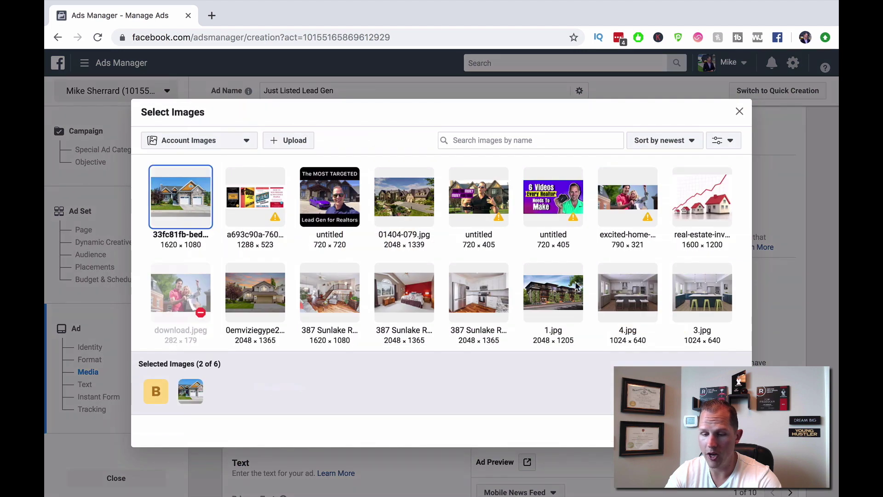
{"action": "left_click", "coordinate": [726, 430]}
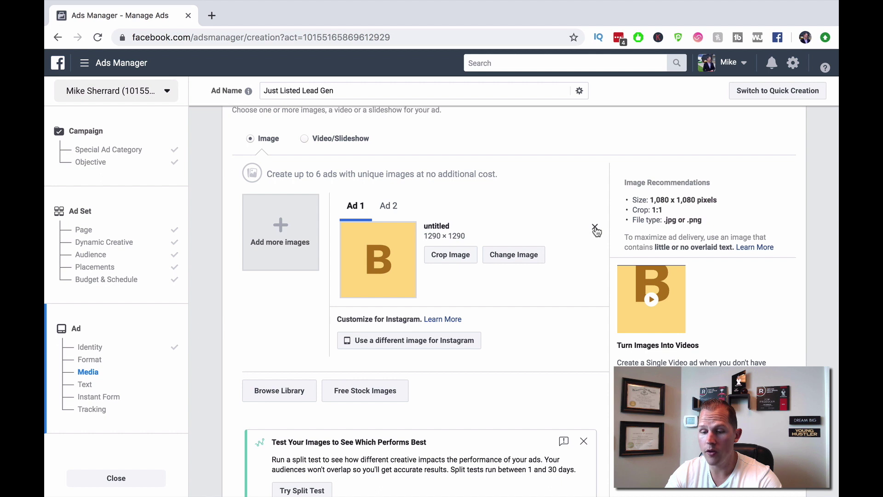
{"action": "left_click", "coordinate": [596, 229]}
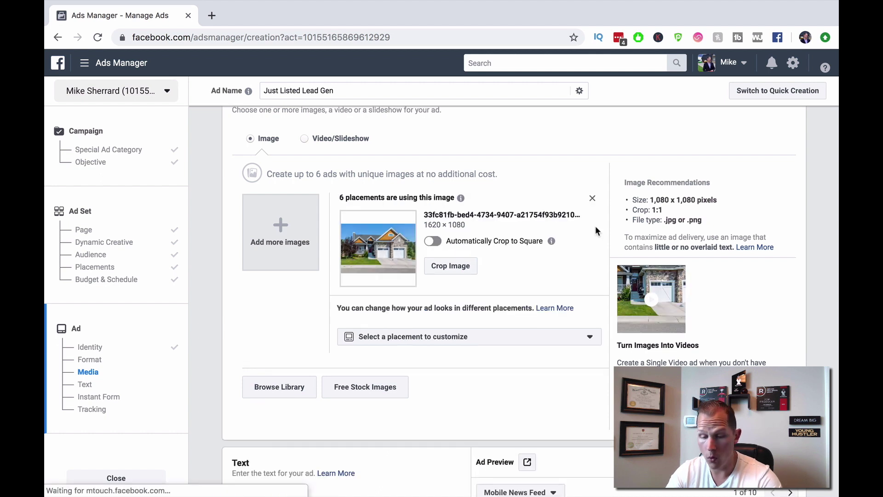
Write the ad's primary text as three spaced lines: "Just Listed in Chicago", "Check out this home", "For all photos & detail click below"
{"action": "scroll", "coordinate": [595, 226], "scroll_direction": "down", "scroll_amount": 6}
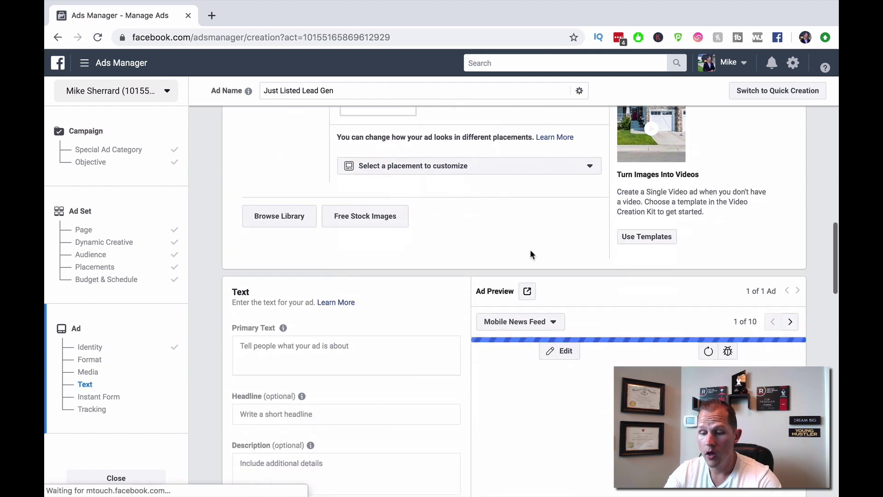
{"action": "scroll", "coordinate": [355, 233], "scroll_direction": "down", "scroll_amount": 2}
{"action": "left_click", "coordinate": [310, 205]}
{"action": "type", "text": "Just Liste"}
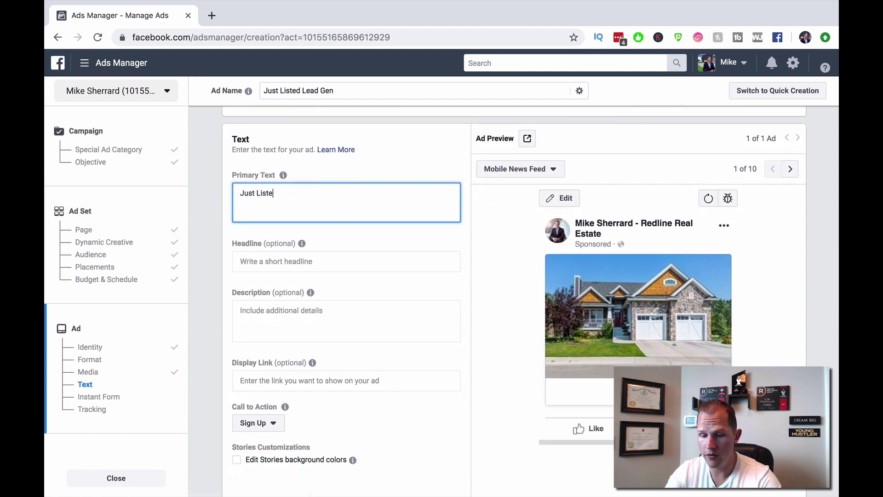
{"action": "type", "text": "d in Ch"}
{"action": "key", "text": "BackSpace"}
{"action": "key", "text": "BackSpace"}
{"action": "key", "text": "Return"}
{"action": "type", "text": "Chicago  Che"}
{"action": "type", "text": "ck out this home"}
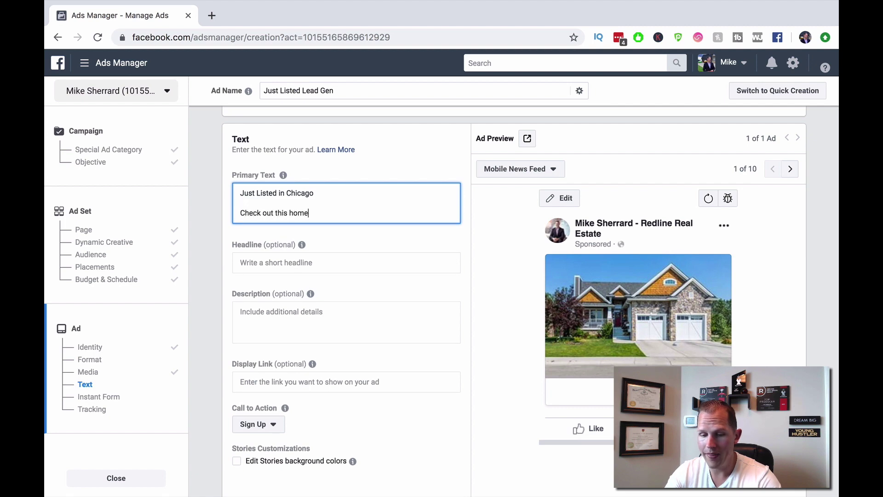
{"action": "key", "text": "Return"}
{"action": "key", "text": "Return"}
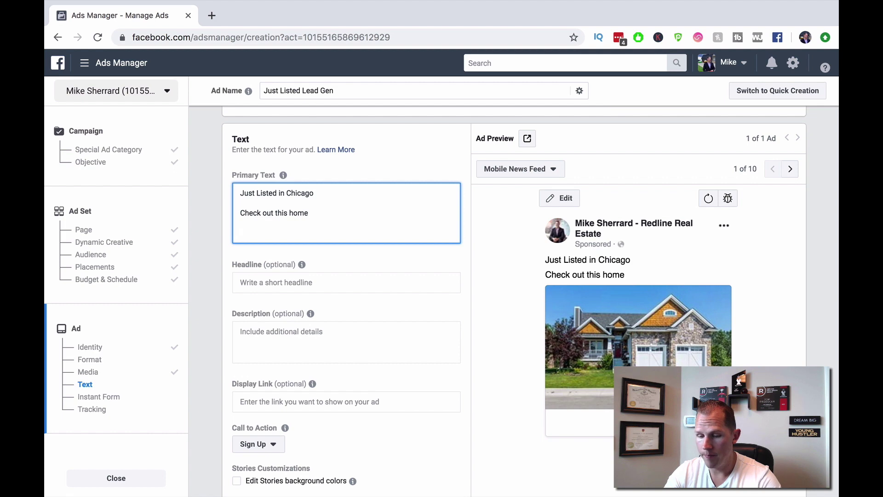
{"action": "type", "text": "For all photos & "}
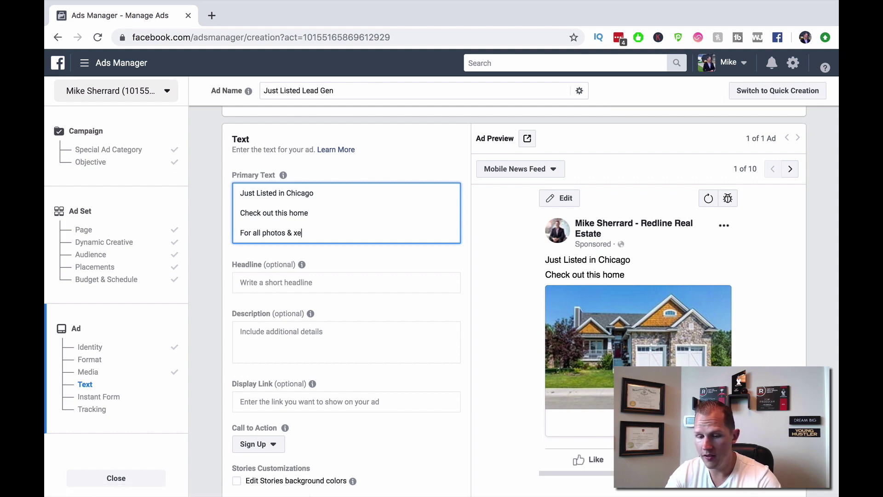
{"action": "type", "text": "detail click be"}
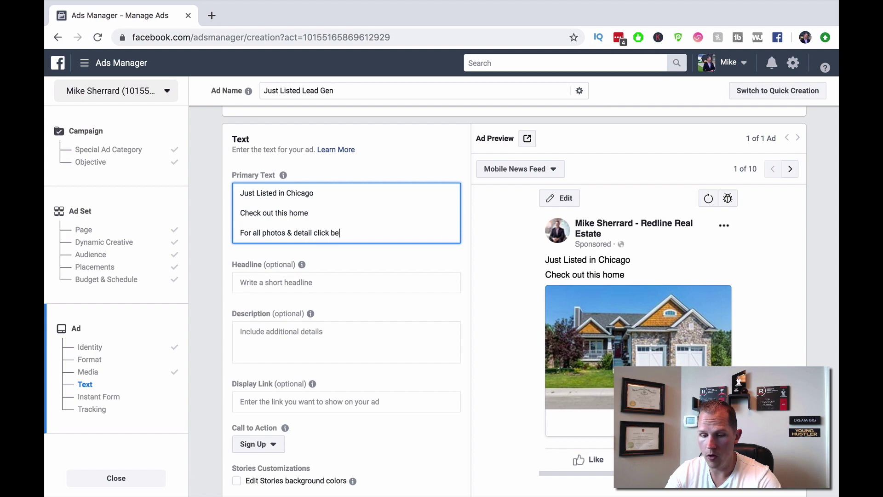
{"action": "type", "text": "low"}
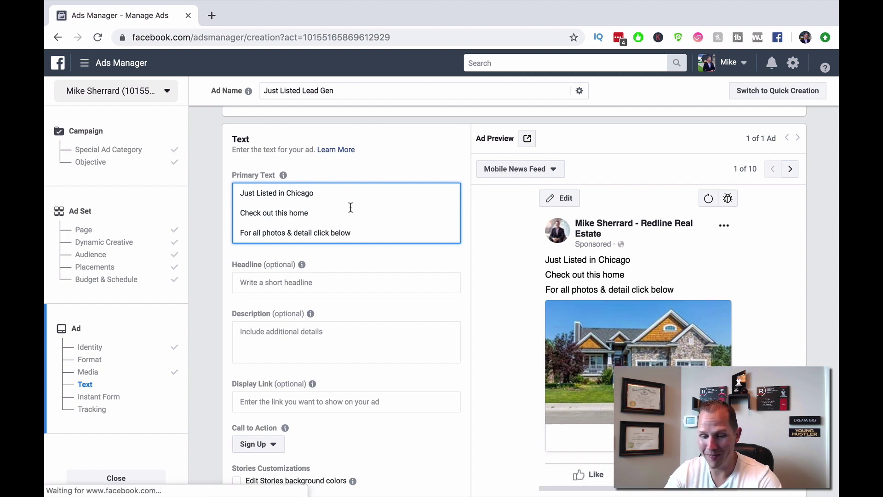
Enter "Just Listed in Chicago" as the ad's headline and apply it to the ad preview
{"action": "scroll", "coordinate": [381, 248], "scroll_direction": "down", "scroll_amount": 1}
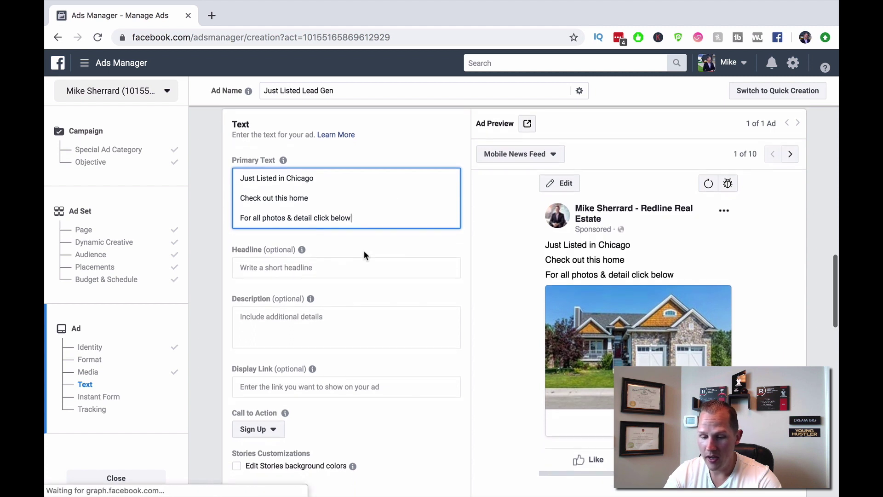
{"action": "left_click", "coordinate": [256, 265]}
{"action": "type", "text": "Just Listed in Chicago"}
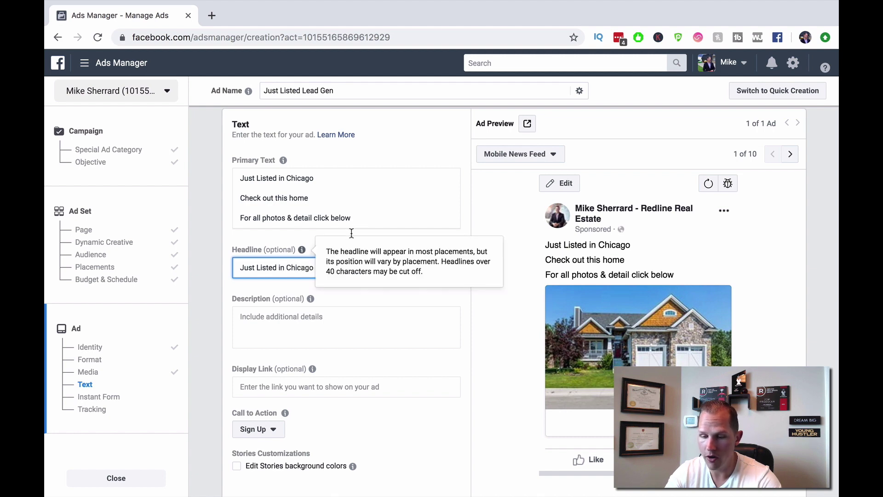
{"action": "left_click", "coordinate": [377, 212]}
{"action": "left_click", "coordinate": [463, 237]}
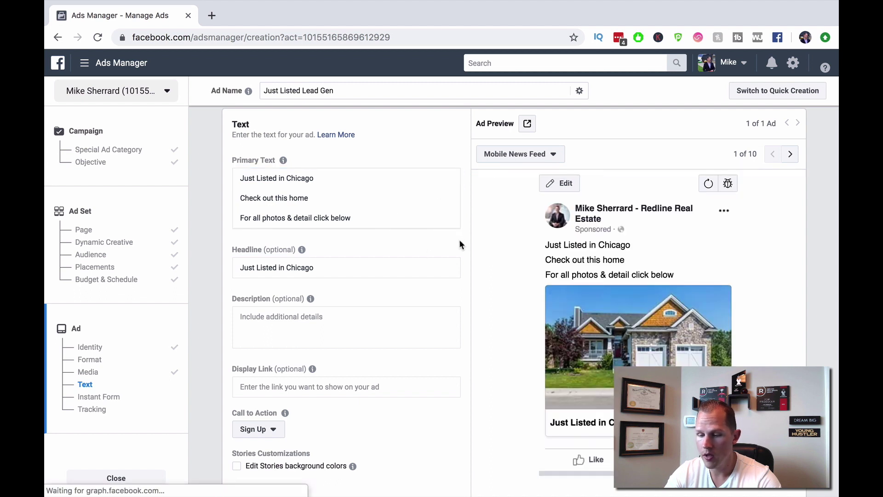
Set the lead ad's call to action to Learn More
{"action": "scroll", "coordinate": [459, 239], "scroll_direction": "down", "scroll_amount": 1}
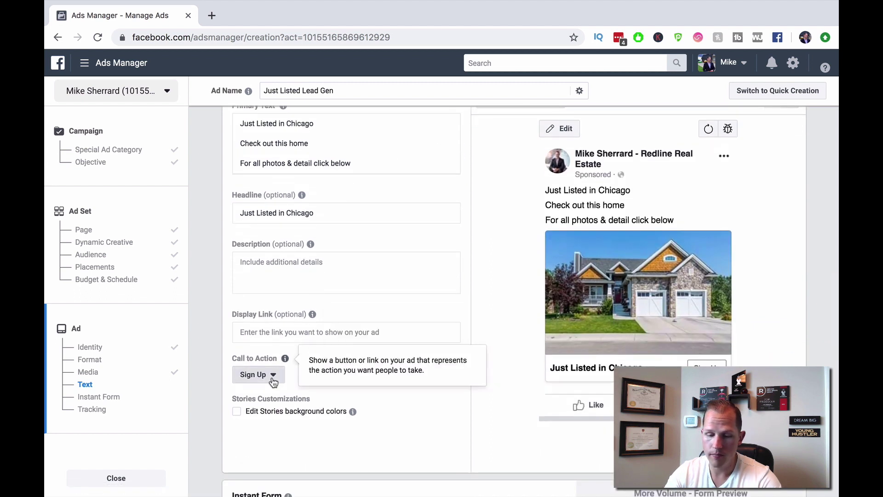
{"action": "left_click", "coordinate": [256, 374]}
{"action": "left_click", "coordinate": [266, 325]}
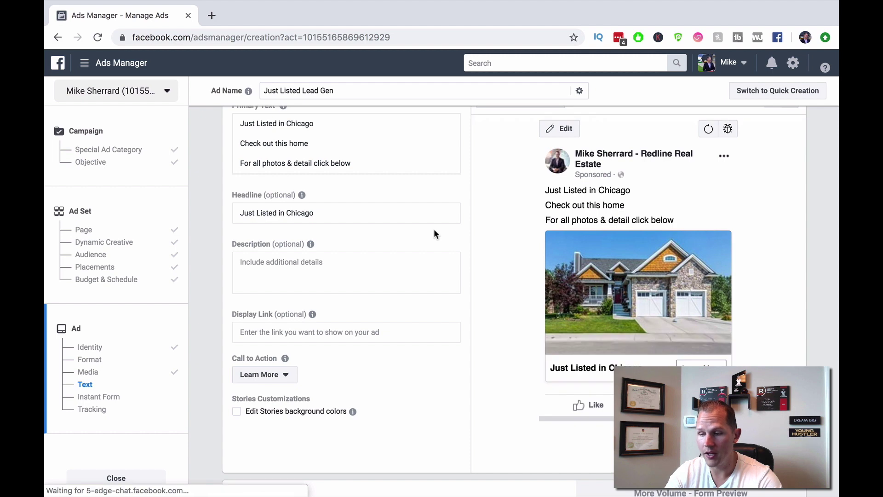
Create a new instant form for the ad and name it "Property Address Lead Gen"
{"action": "scroll", "coordinate": [434, 230], "scroll_direction": "down", "scroll_amount": 5}
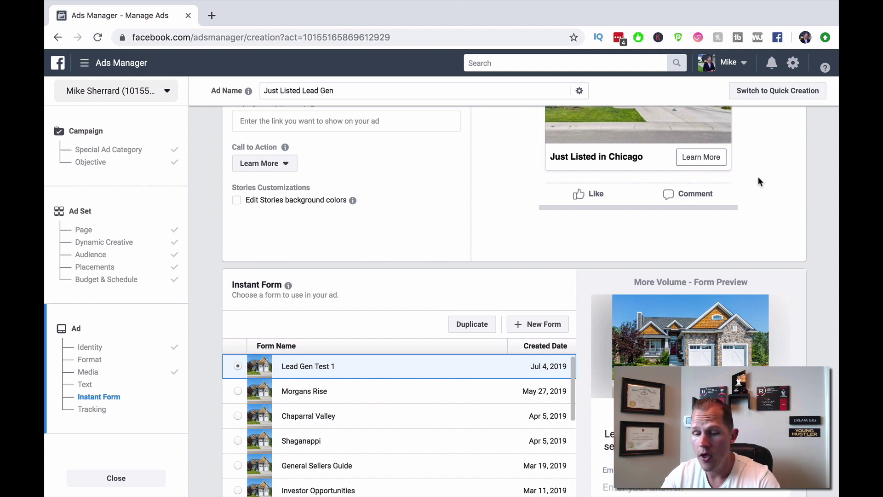
{"action": "left_click", "coordinate": [542, 325]}
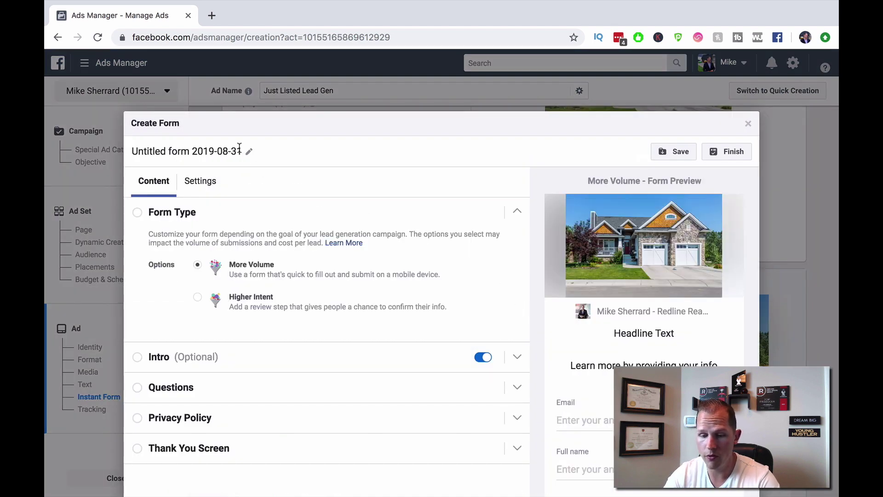
{"action": "triple_click", "coordinate": [140, 148]}
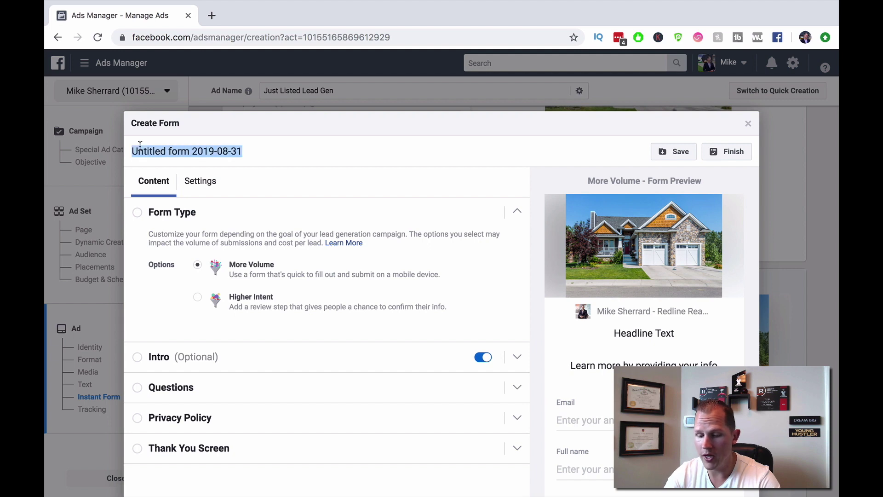
{"action": "type", "text": "Property Address Lead Gen"}
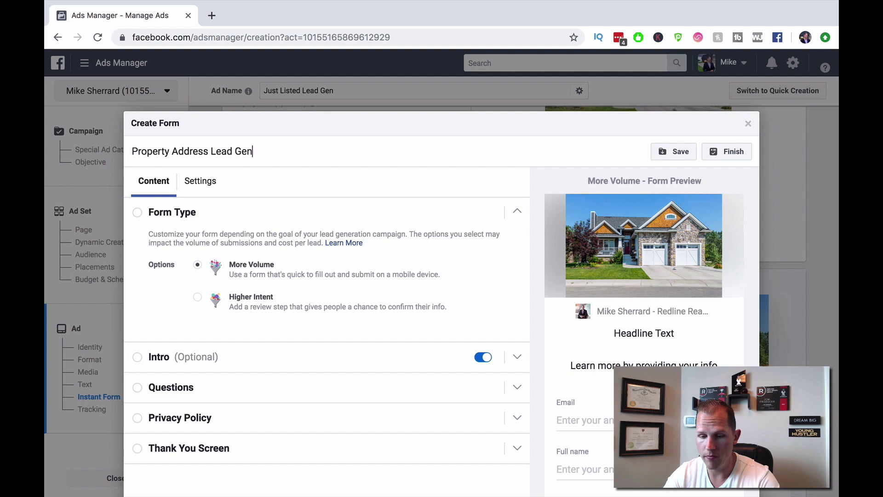
{"action": "left_click", "coordinate": [210, 179]}
{"action": "left_click", "coordinate": [156, 186]}
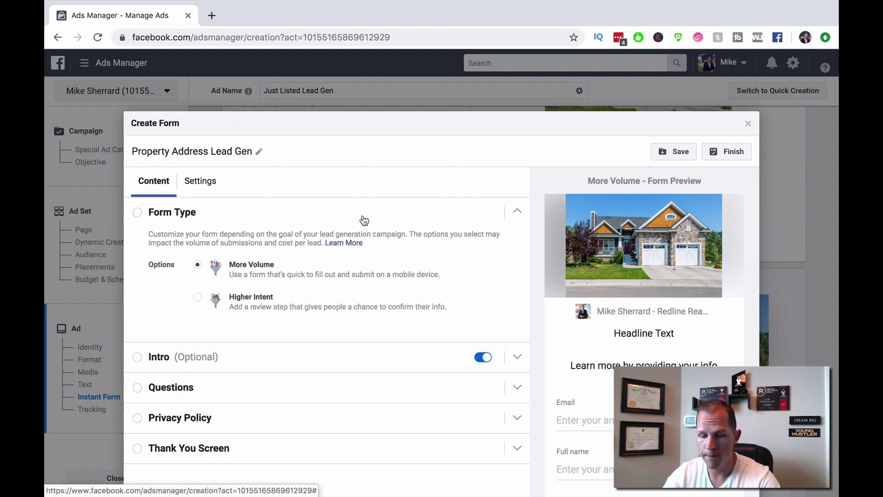
Turn off the optional Intro section of the instant form, leaving the form type on More Volume
{"action": "scroll", "coordinate": [364, 221], "scroll_direction": "down", "scroll_amount": 1}
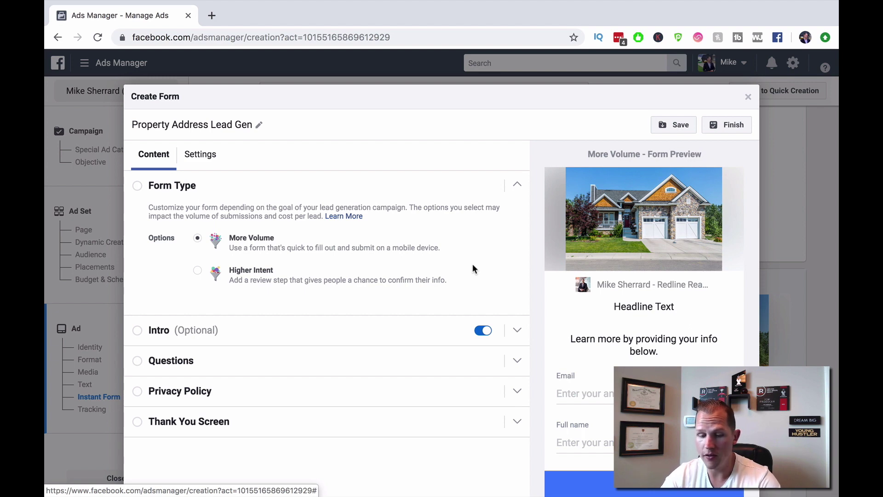
{"action": "left_click", "coordinate": [248, 330]}
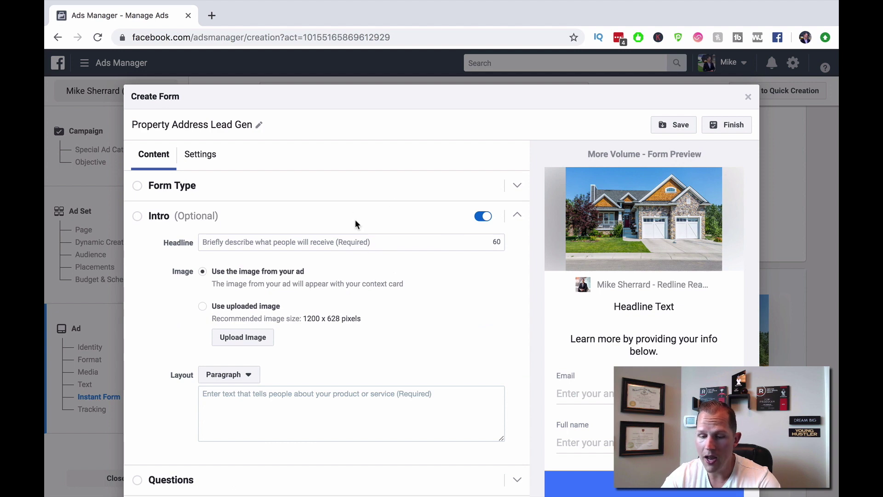
{"action": "left_click", "coordinate": [484, 217]}
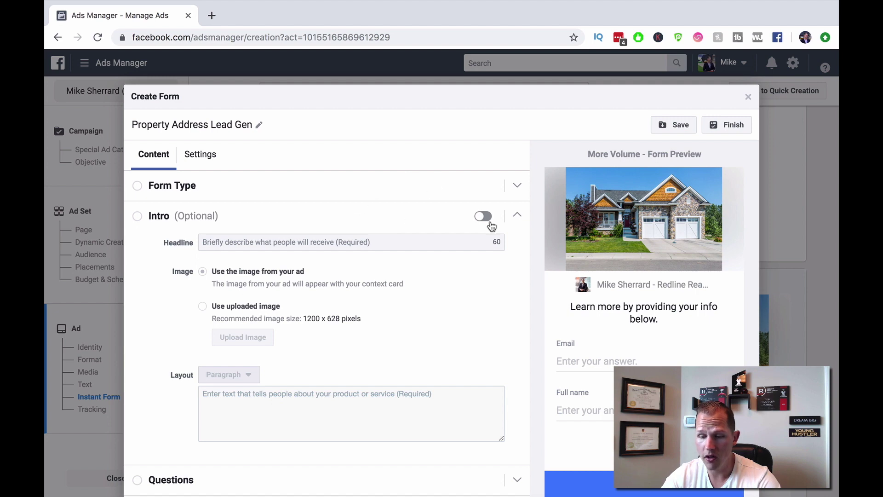
Set the headline of the form's Questions section to "Where would you like us to send the photo & details"
{"action": "scroll", "coordinate": [301, 216], "scroll_direction": "down", "scroll_amount": 4}
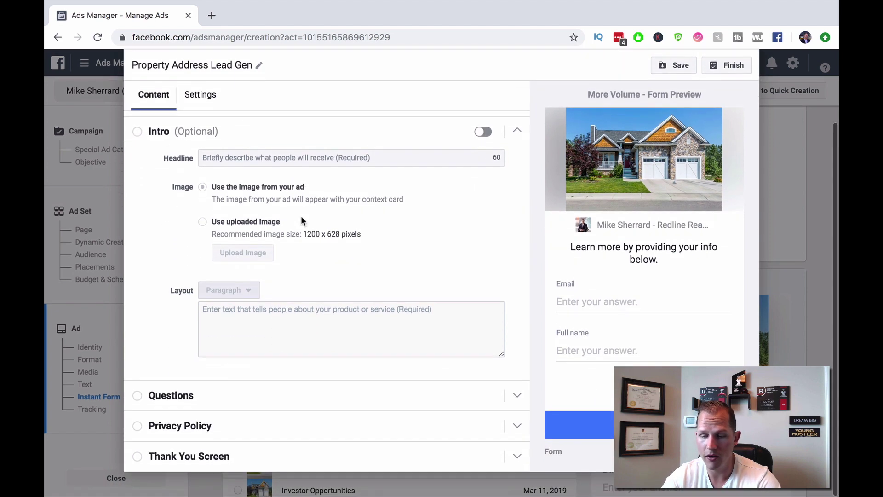
{"action": "left_click", "coordinate": [234, 397]}
{"action": "left_click", "coordinate": [248, 224]}
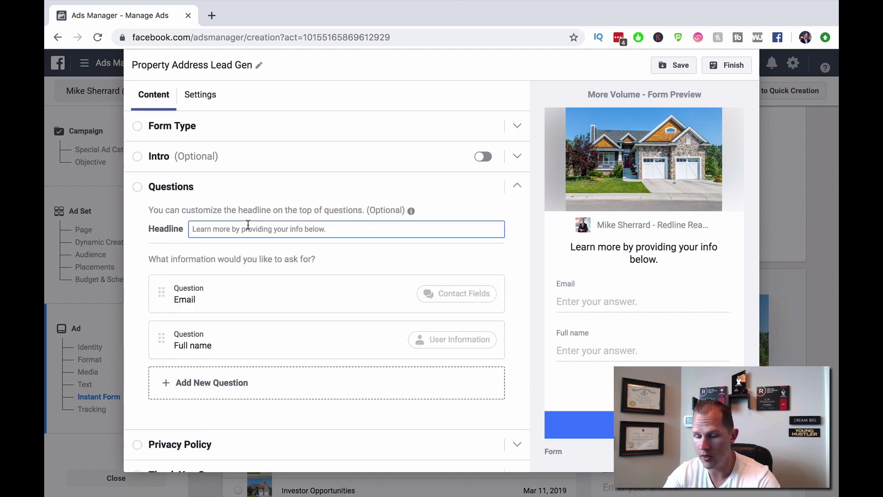
{"action": "type", "text": "Where wou"}
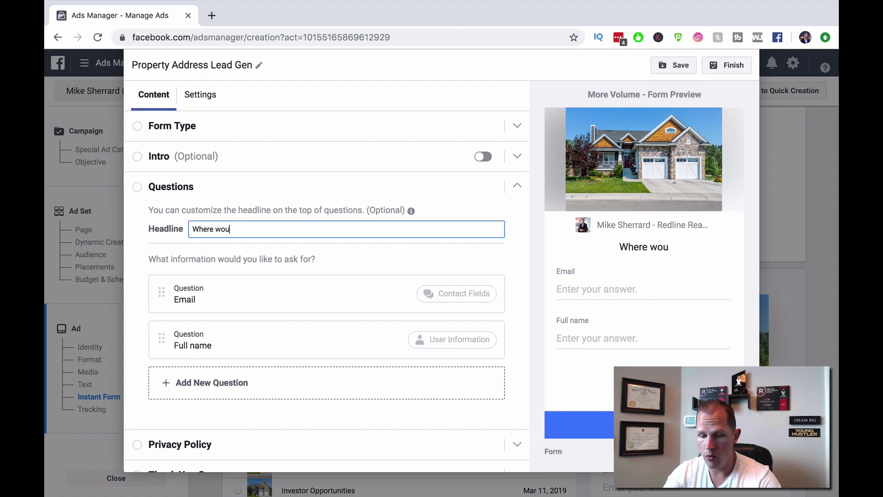
{"action": "type", "text": "ld you like us to send the "}
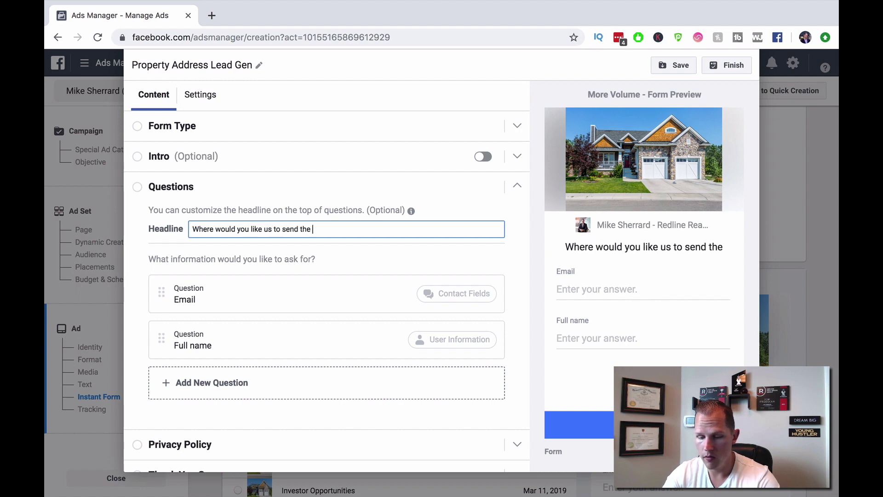
{"action": "type", "text": "photo & details"}
{"action": "left_click", "coordinate": [251, 255]}
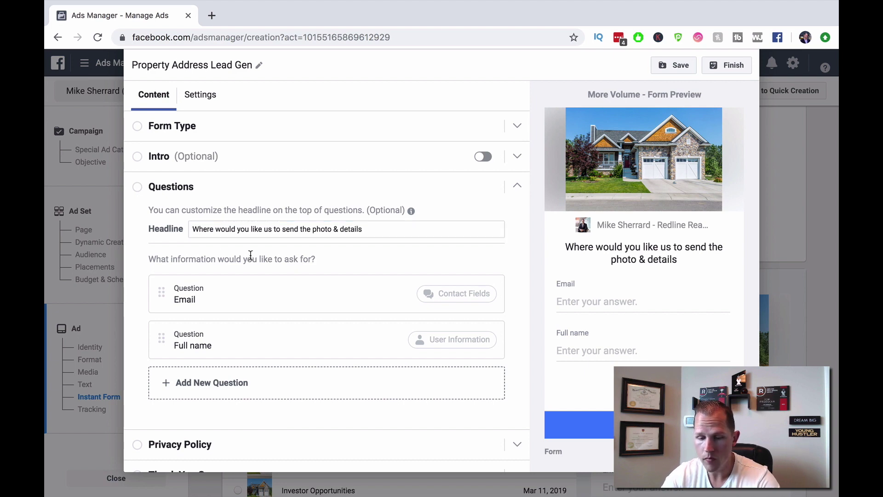
Add a Phone number question from the prefilled contact fields to the instant form
{"action": "scroll", "coordinate": [251, 255], "scroll_direction": "down", "scroll_amount": 1}
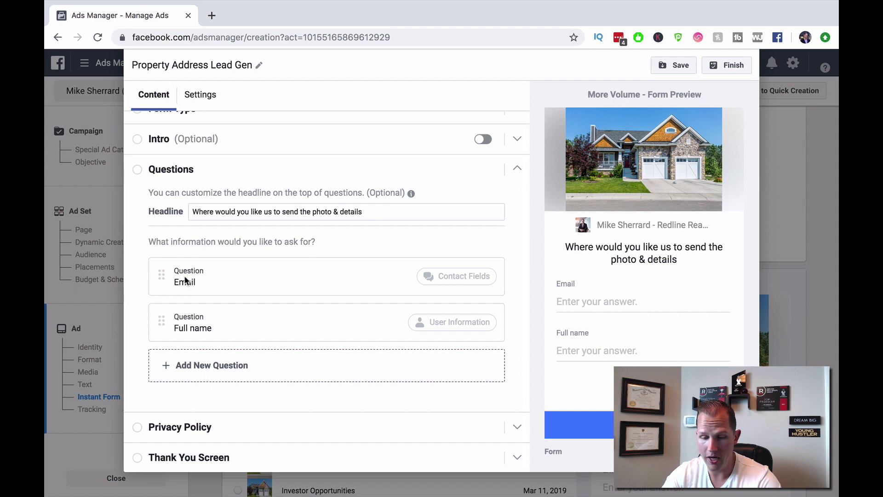
{"action": "left_click", "coordinate": [221, 364]}
{"action": "mouse_move", "coordinate": [221, 361]}
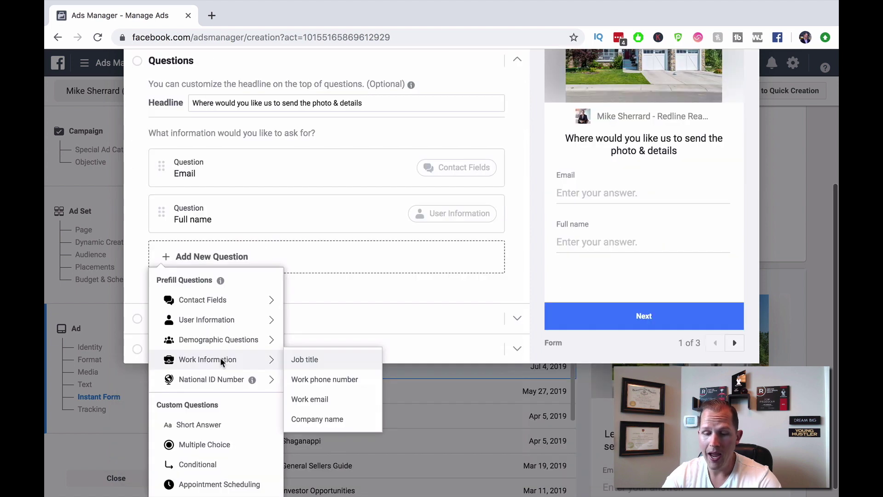
{"action": "mouse_move", "coordinate": [212, 299]}
{"action": "left_click", "coordinate": [331, 320]}
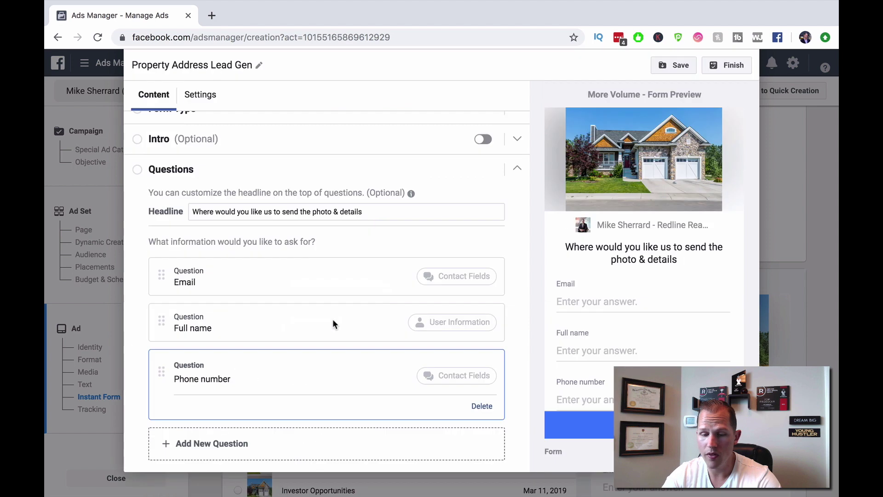
{"action": "scroll", "coordinate": [334, 322], "scroll_direction": "down", "scroll_amount": 3}
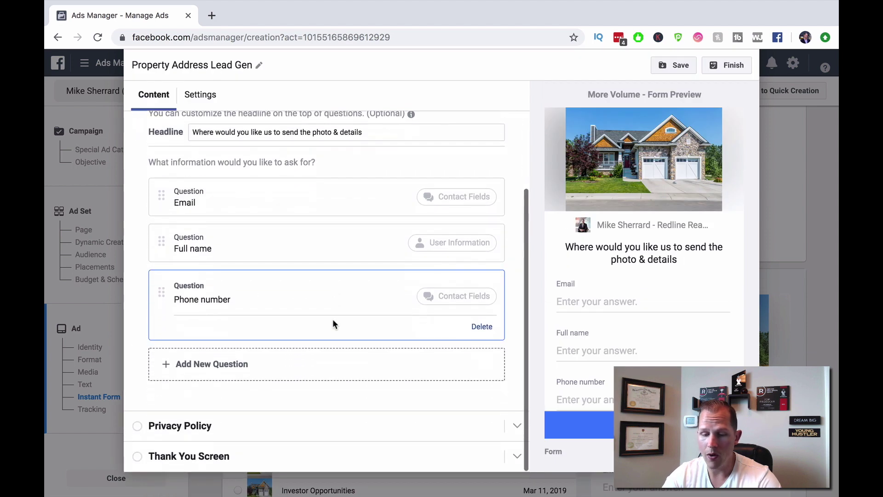
{"action": "left_click", "coordinate": [242, 366]}
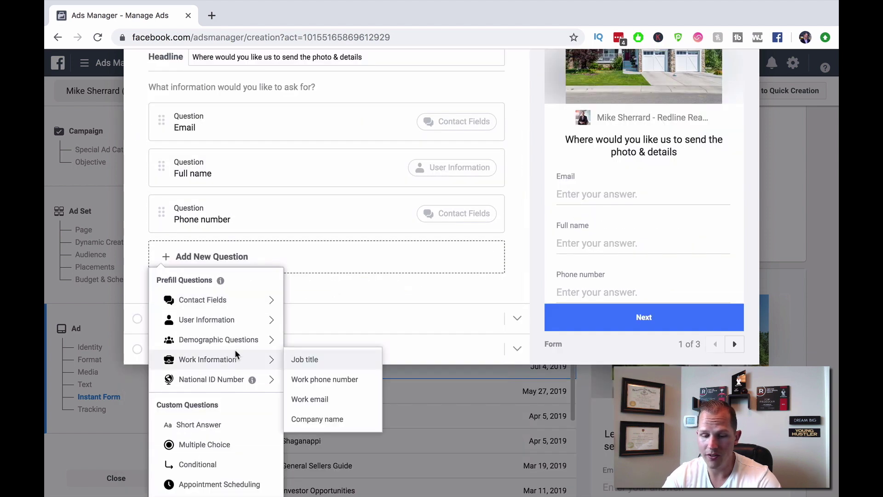
{"action": "mouse_move", "coordinate": [230, 299]}
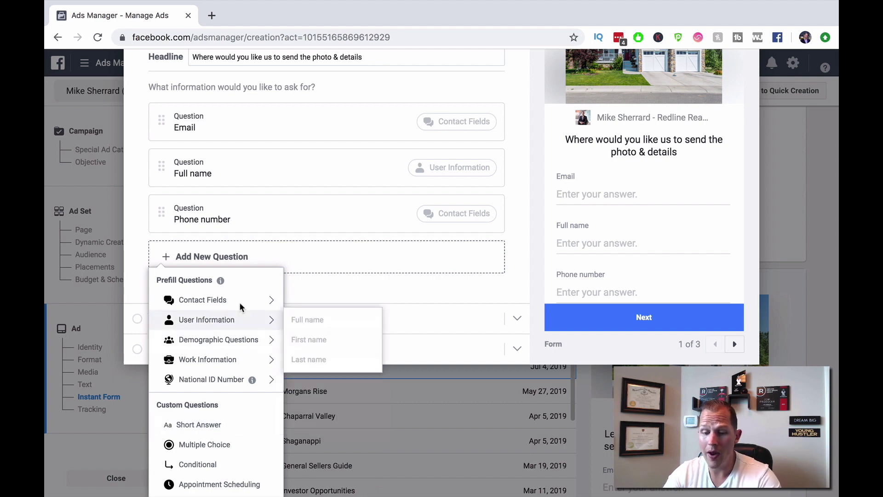
{"action": "left_click", "coordinate": [236, 231]}
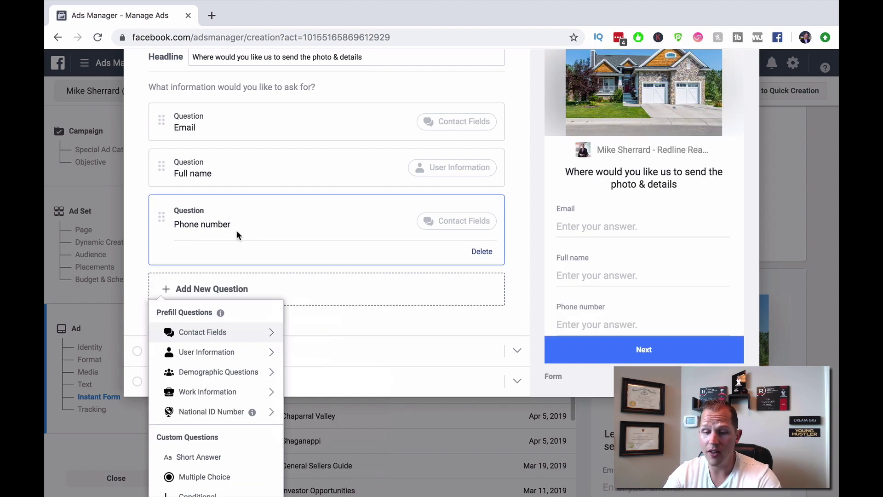
{"action": "left_click", "coordinate": [133, 209]}
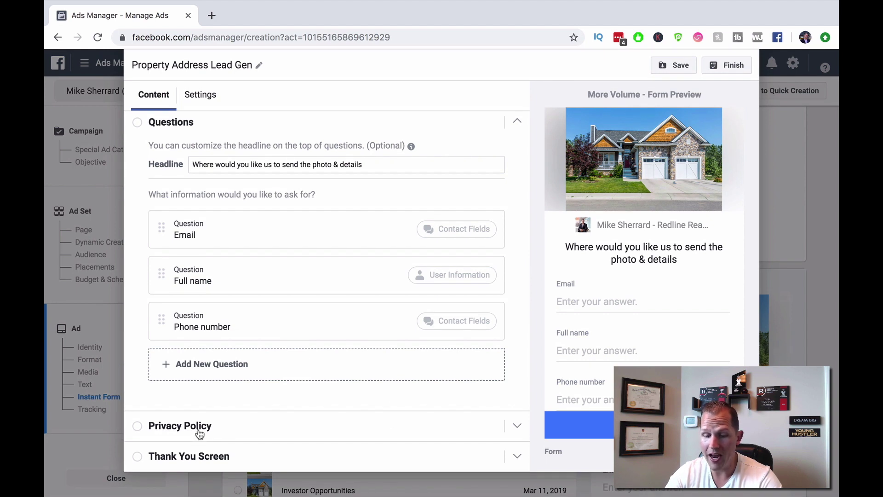
Enter "Privacy Policy" as the link text in the form's Privacy Policy section
{"action": "left_click", "coordinate": [199, 430]}
{"action": "left_click", "coordinate": [212, 272]}
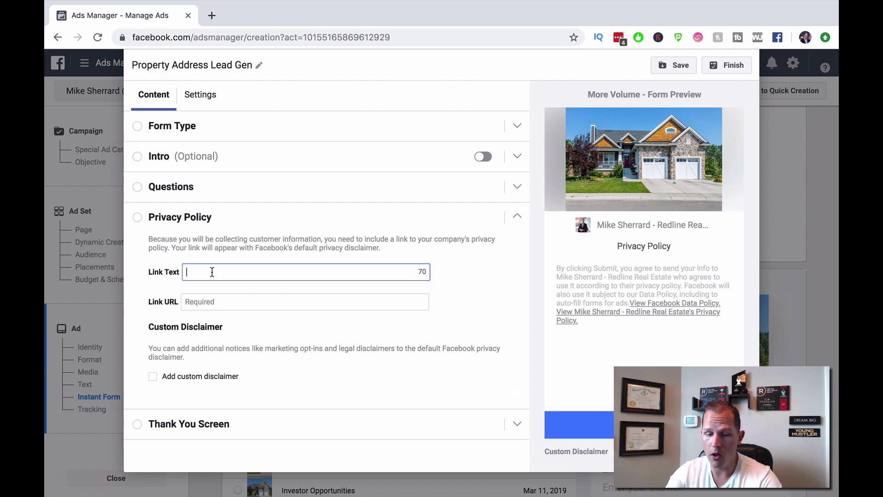
{"action": "type", "text": "Privacy Policy"}
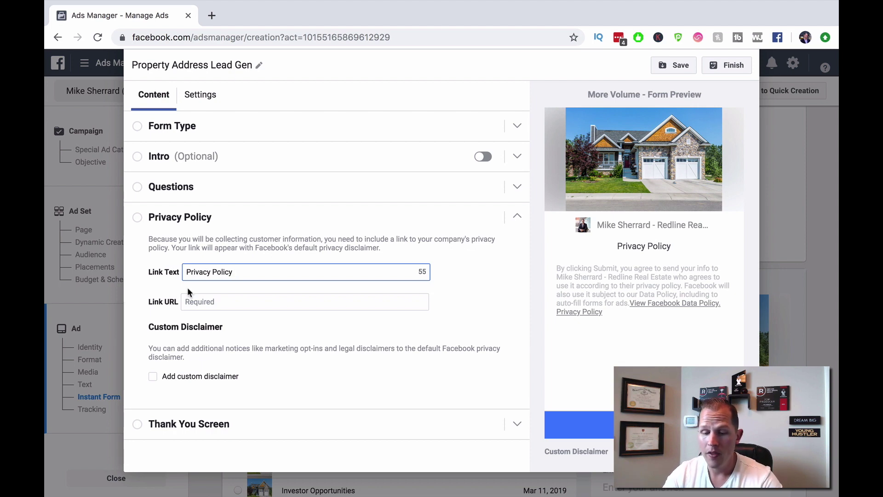
Replace the Thank You Screen headline with "Thank you! Click below for all photos & details"
{"action": "left_click", "coordinate": [207, 425]}
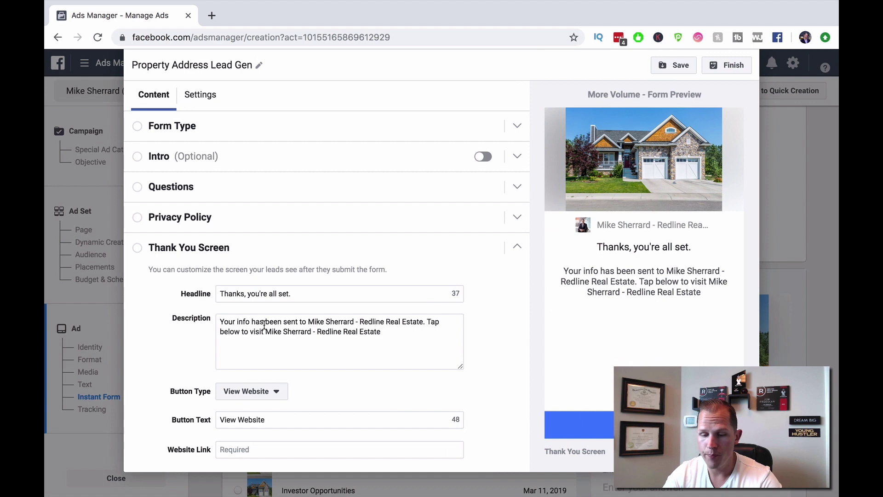
{"action": "left_click_drag", "start_coordinate": [299, 295], "coordinate": [207, 296]}
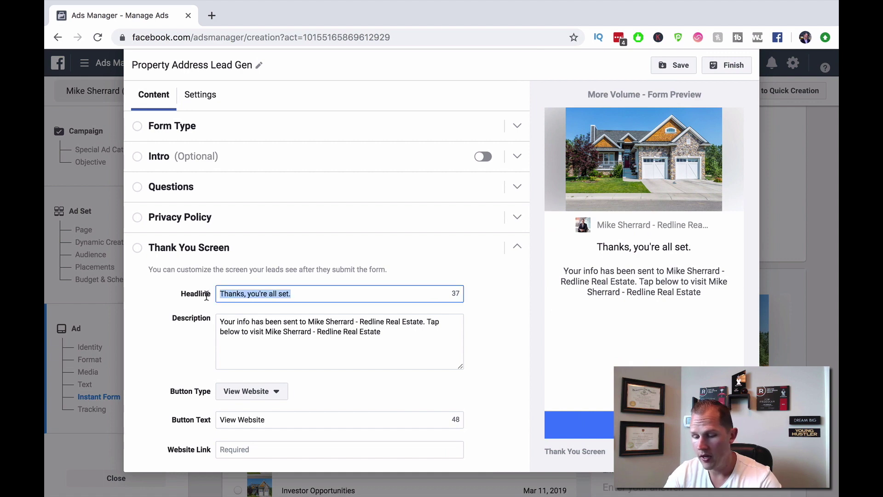
{"action": "type", "text": "Thank you! Click below fo"}
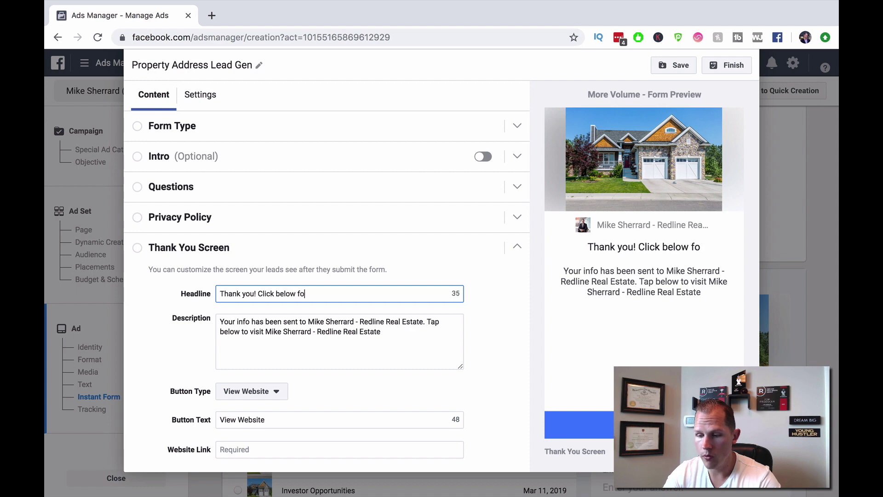
{"action": "type", "text": "r all photos & details"}
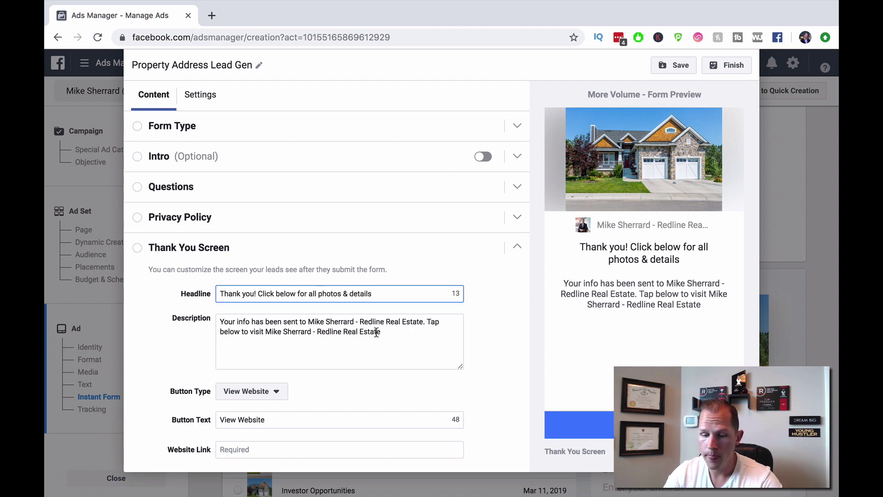
Replace the Thank You Screen description with "If you want to view this home, or have any questions, feel free to contact us!"
{"action": "left_click_drag", "start_coordinate": [395, 330], "coordinate": [209, 313]}
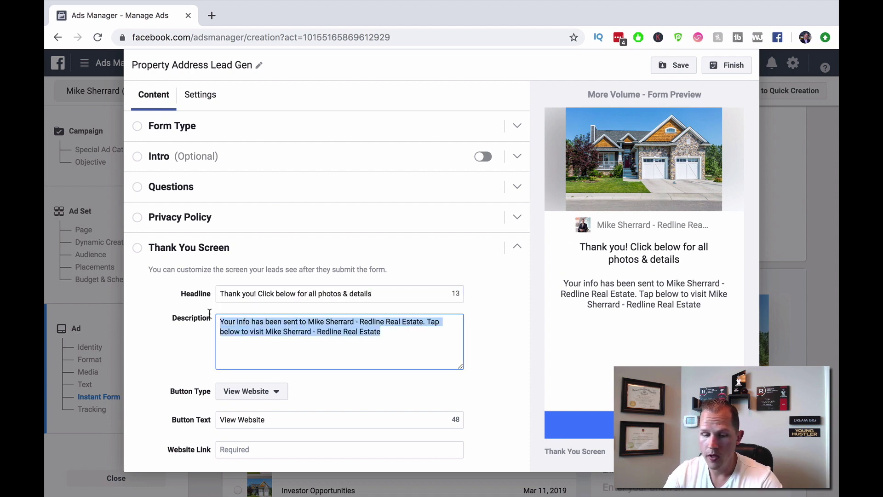
{"action": "key", "text": "BackSpace"}
{"action": "type", "text": "If you want"}
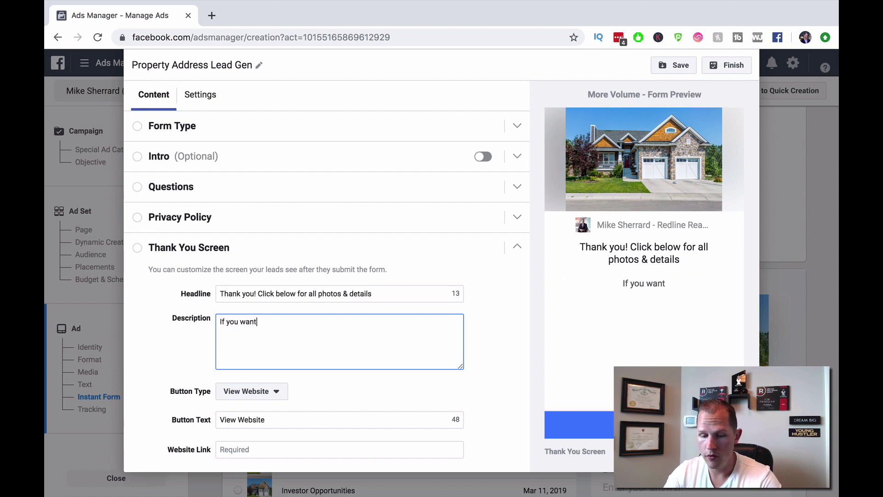
{"action": "type", "text": " to view this home, or ha"}
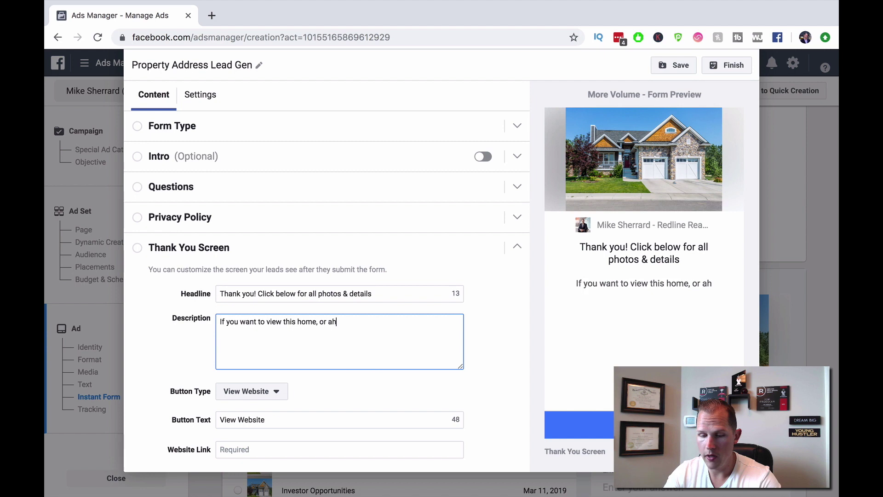
{"action": "type", "text": "ve any quest"}
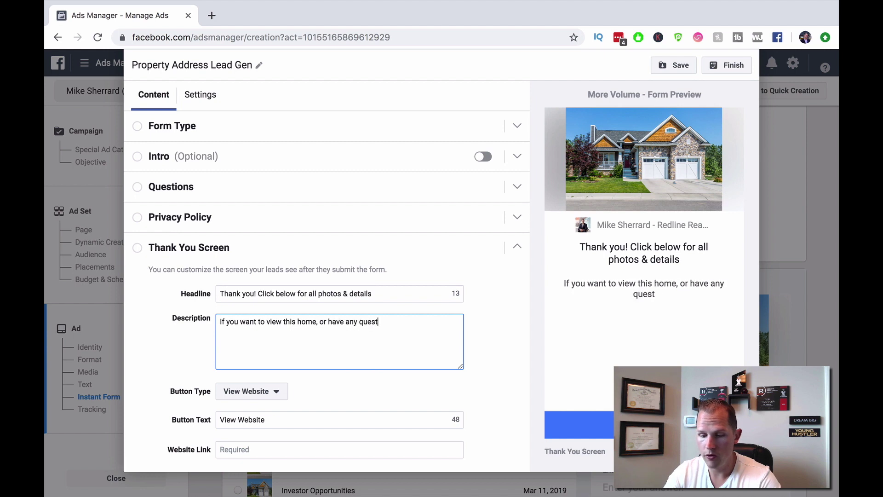
{"action": "type", "text": "ions, feel fre"}
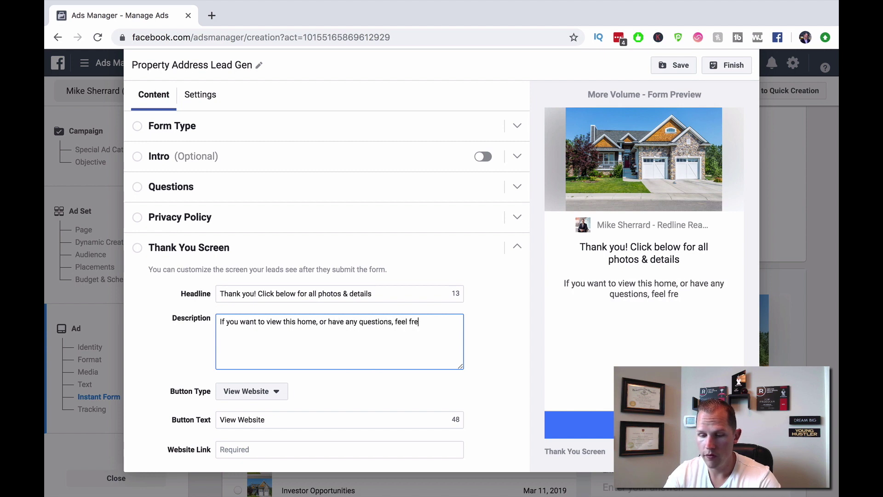
{"action": "type", "text": "e to conta"}
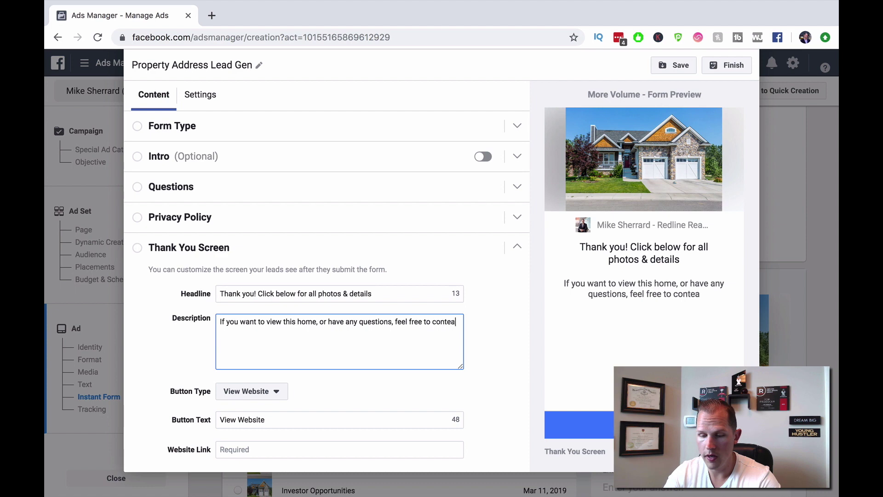
{"action": "type", "text": "ct us!"}
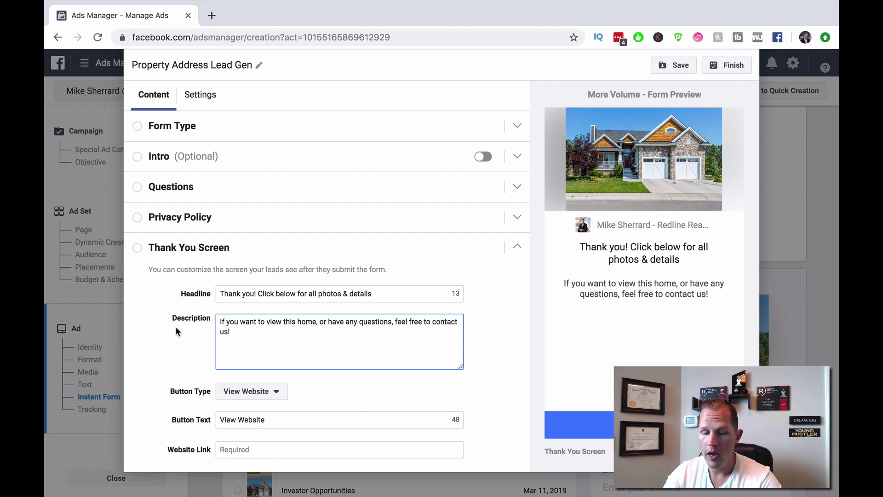
Set the Thank You Screen's button text to "View all Photos & Details" and activate the website link field
{"action": "scroll", "coordinate": [252, 348], "scroll_direction": "down", "scroll_amount": 1}
{"action": "left_click_drag", "start_coordinate": [282, 401], "coordinate": [201, 399]}
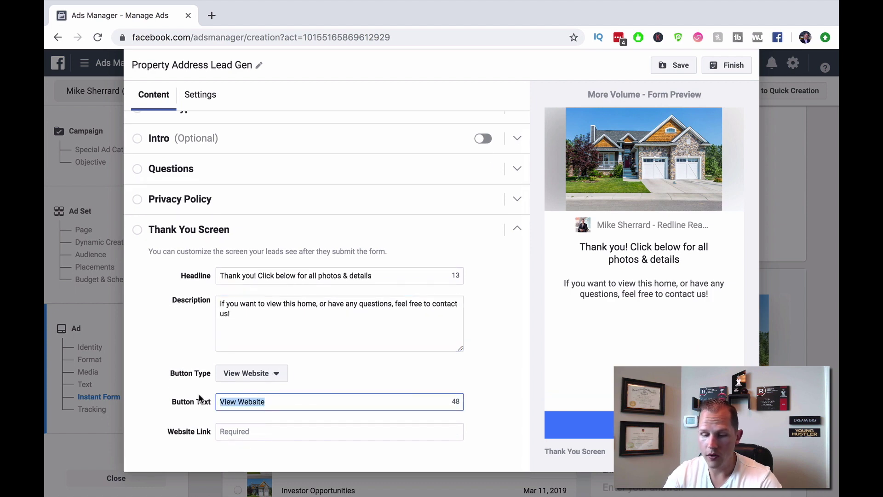
{"action": "type", "text": "View all"}
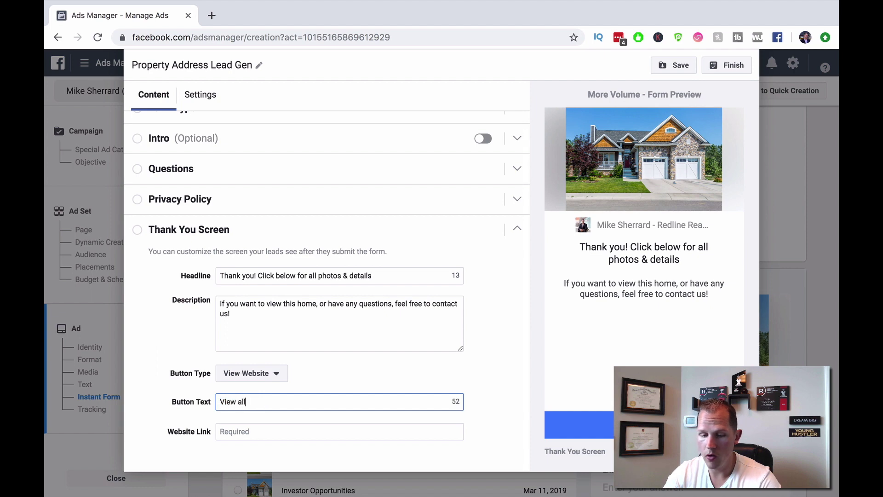
{"action": "type", "text": " Photos & Details"}
{"action": "left_click", "coordinate": [244, 431]}
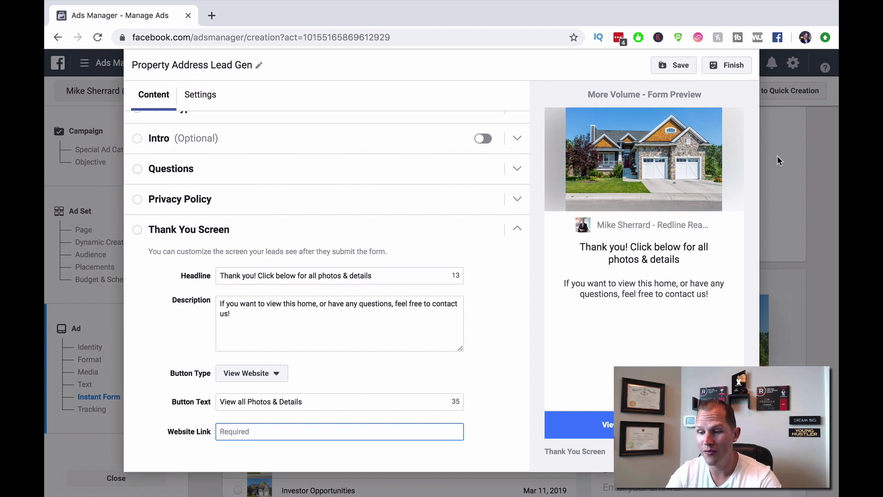
Try to finish the lead form, and close it, discarding the work in progress
{"action": "left_click", "coordinate": [729, 65]}
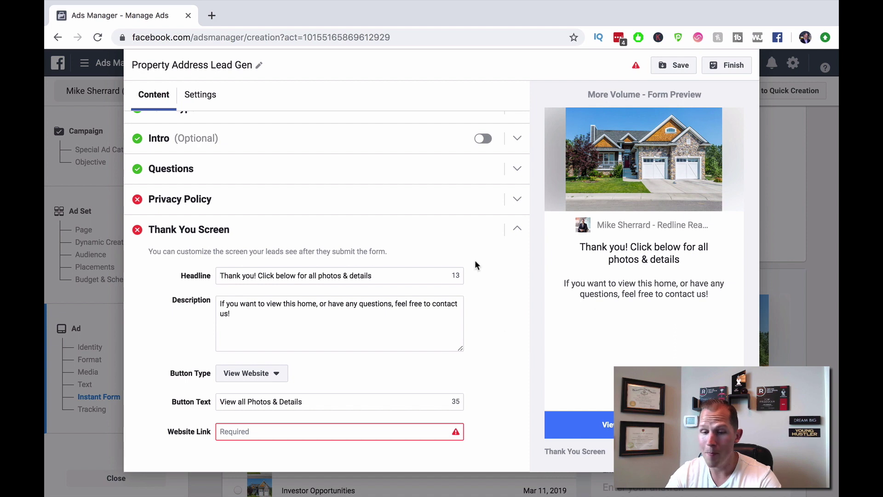
{"action": "scroll", "coordinate": [475, 265], "scroll_direction": "up", "scroll_amount": 1}
{"action": "scroll", "coordinate": [473, 154], "scroll_direction": "up", "scroll_amount": 2}
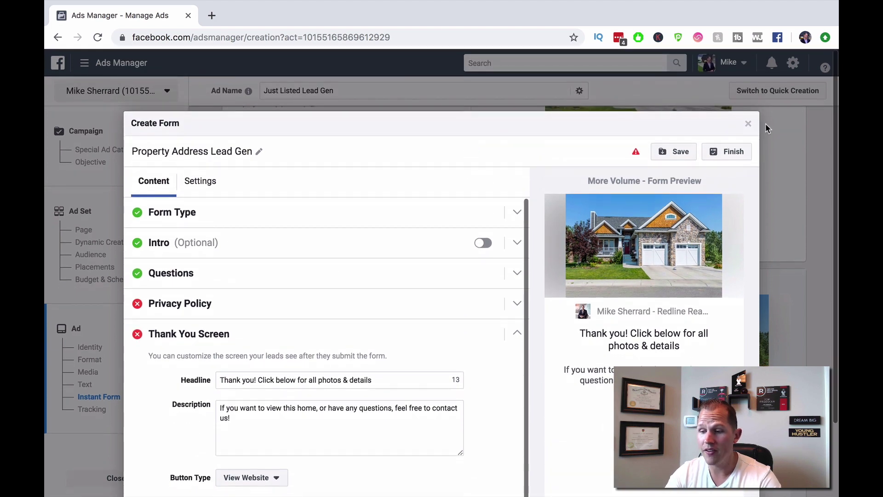
{"action": "left_click", "coordinate": [748, 123]}
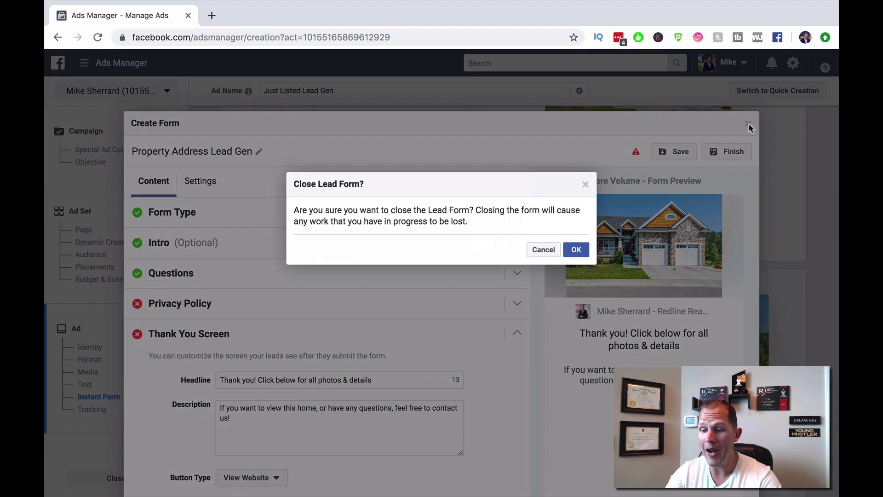
{"action": "left_click", "coordinate": [569, 256]}
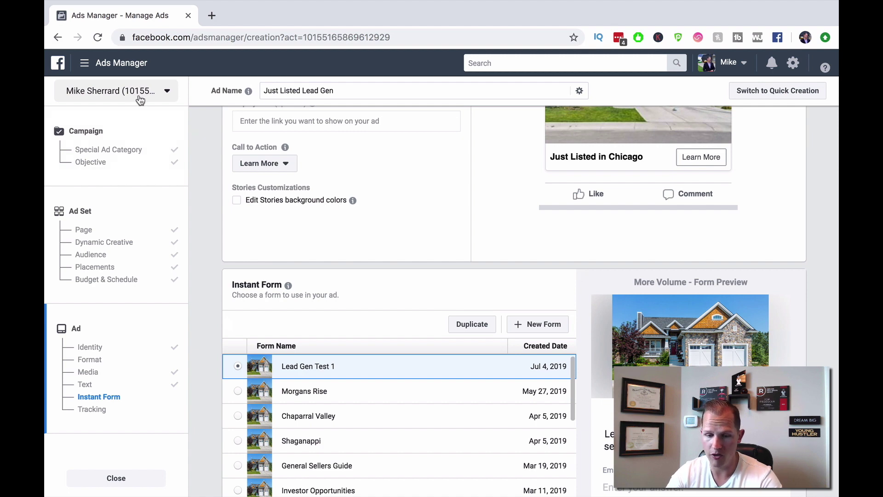
Leave the campaign creation page without saving and open the Publishing Tools of the business's Facebook page
{"action": "left_click", "coordinate": [58, 67]}
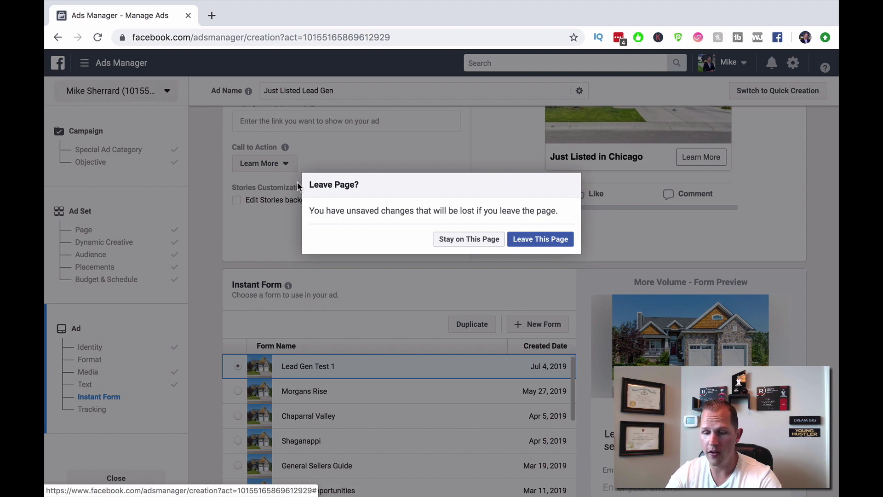
{"action": "left_click", "coordinate": [546, 242]}
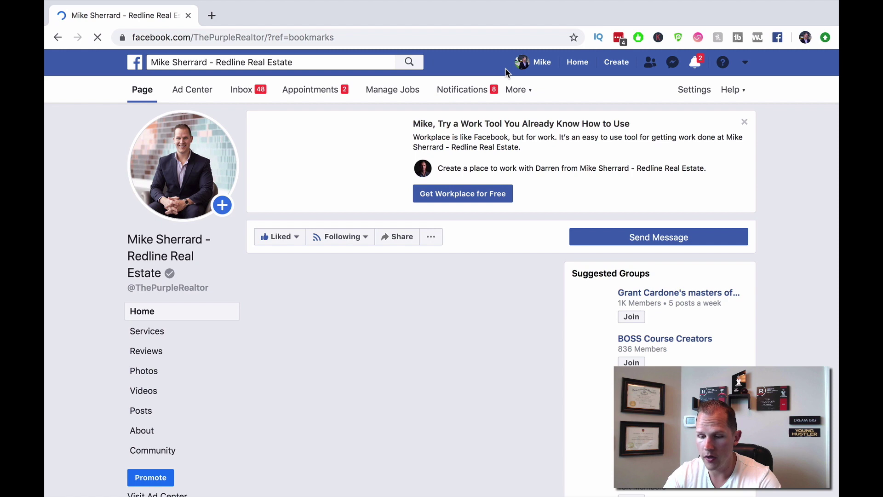
{"action": "left_click", "coordinate": [528, 90]}
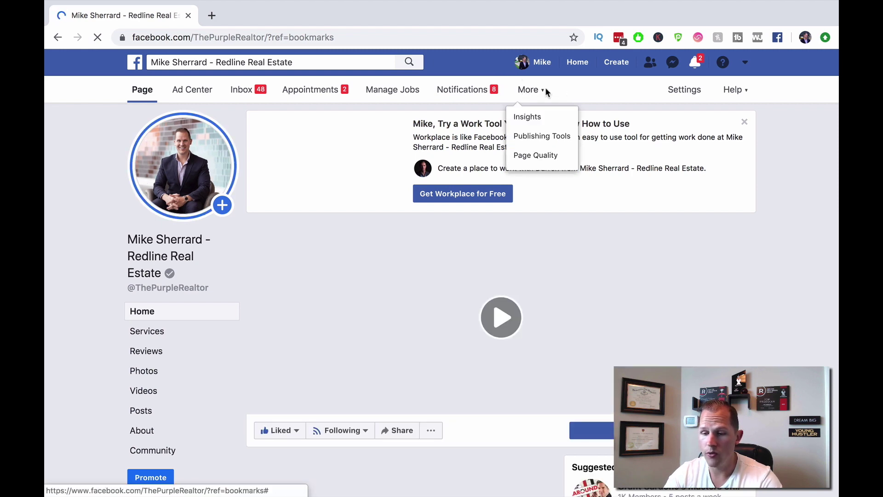
{"action": "left_click", "coordinate": [561, 89]}
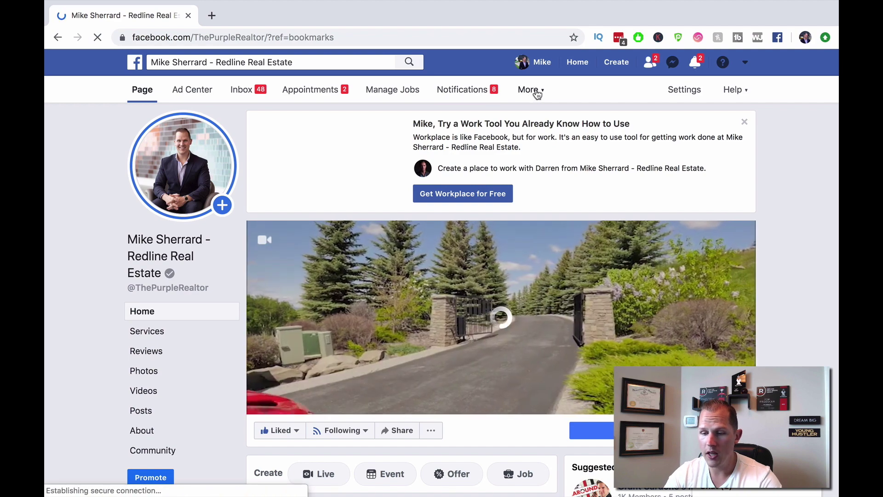
{"action": "left_click", "coordinate": [529, 90]}
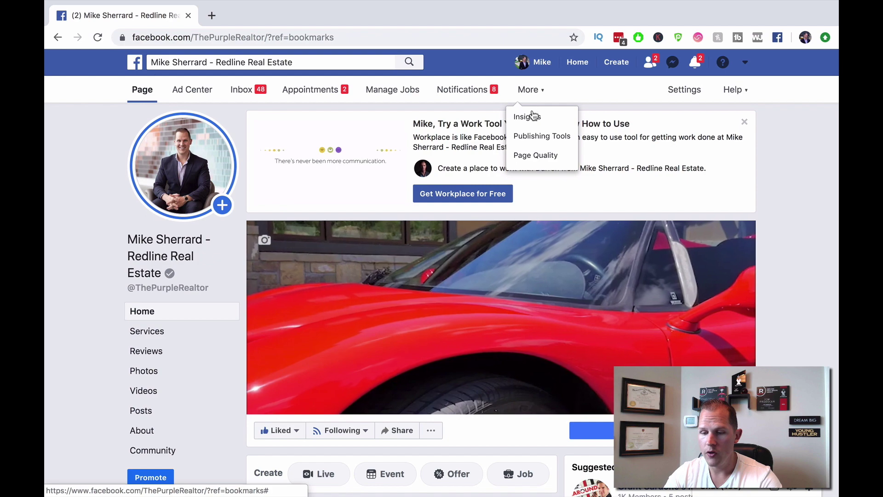
{"action": "left_click", "coordinate": [533, 136]}
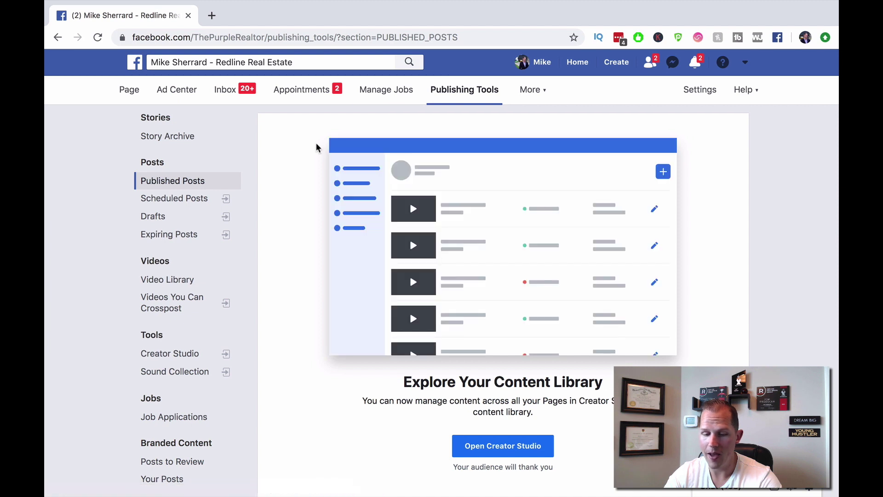
Open the Forms Library for the page's lead ads forms
{"action": "scroll", "coordinate": [221, 204], "scroll_direction": "down", "scroll_amount": 3}
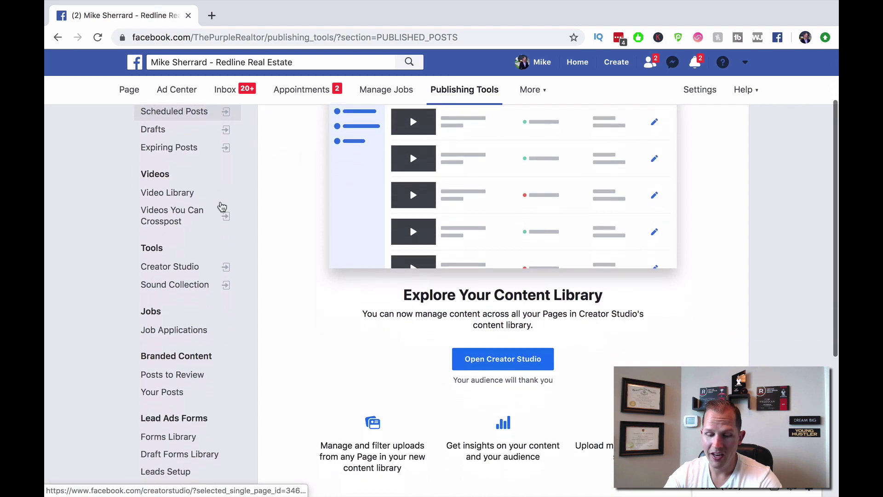
{"action": "scroll", "coordinate": [222, 205], "scroll_direction": "up", "scroll_amount": 2}
{"action": "scroll", "coordinate": [221, 206], "scroll_direction": "down", "scroll_amount": 3}
{"action": "scroll", "coordinate": [221, 204], "scroll_direction": "down", "scroll_amount": 3}
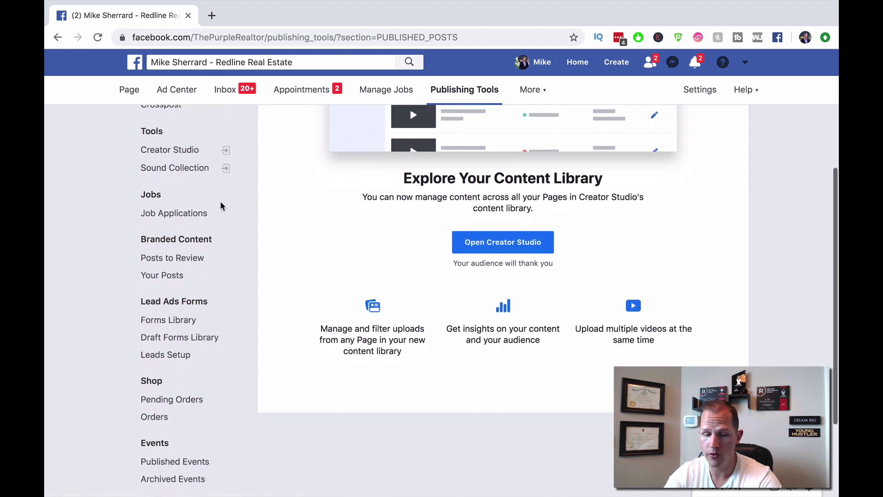
{"action": "left_click", "coordinate": [172, 298]}
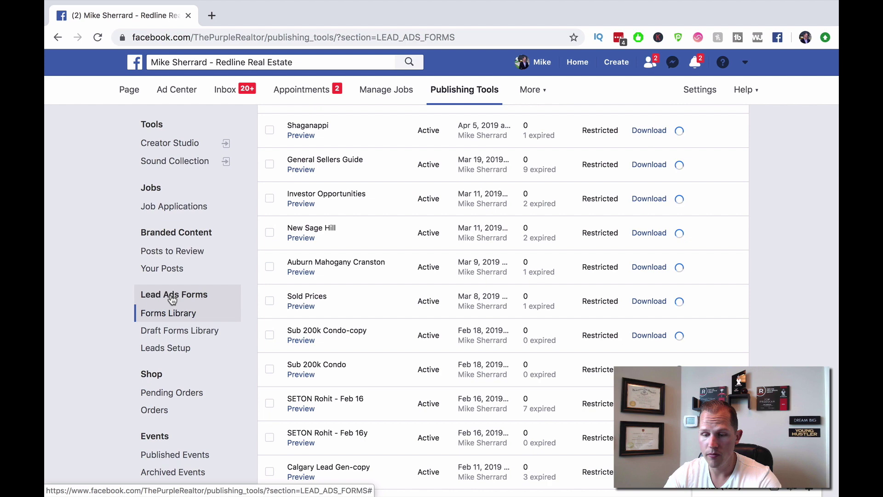
Check the lead download options for the "Lead Gen Test 1" form and close them without downloading
{"action": "scroll", "coordinate": [256, 209], "scroll_direction": "up", "scroll_amount": 3}
{"action": "scroll", "coordinate": [258, 212], "scroll_direction": "up", "scroll_amount": 4}
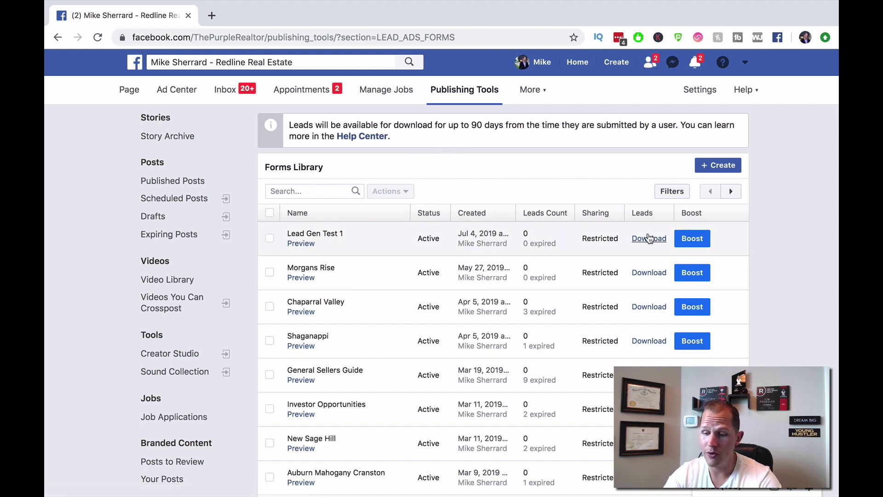
{"action": "left_click", "coordinate": [649, 239]}
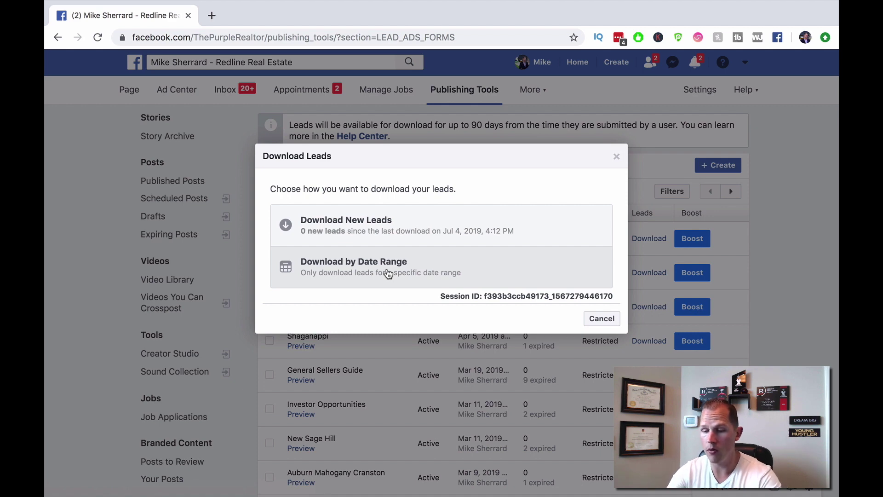
{"action": "left_click", "coordinate": [616, 157]}
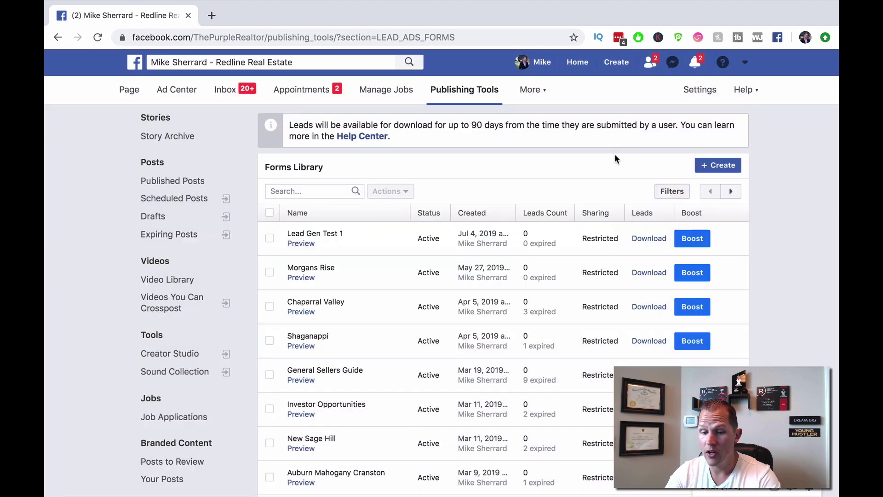
Start creating a new ad in Ads Manager and dismiss the summary of the previous unfinished campaign
{"action": "left_click", "coordinate": [616, 62]}
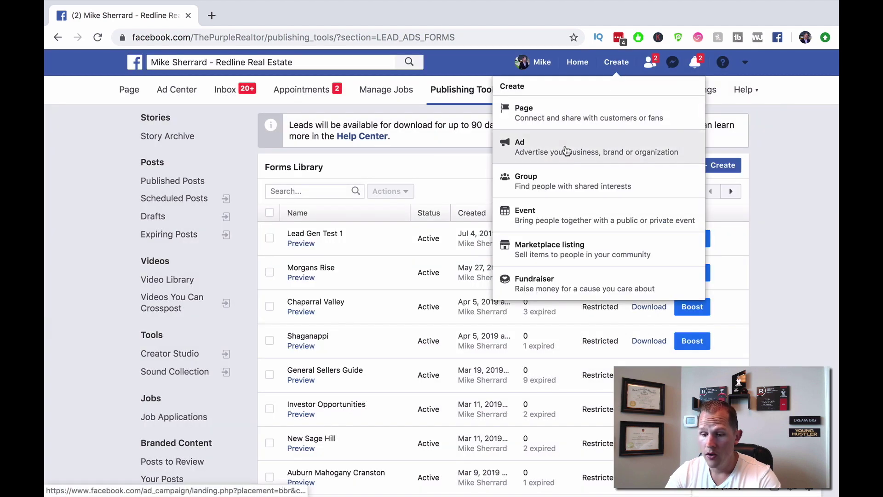
{"action": "left_click", "coordinate": [566, 151]}
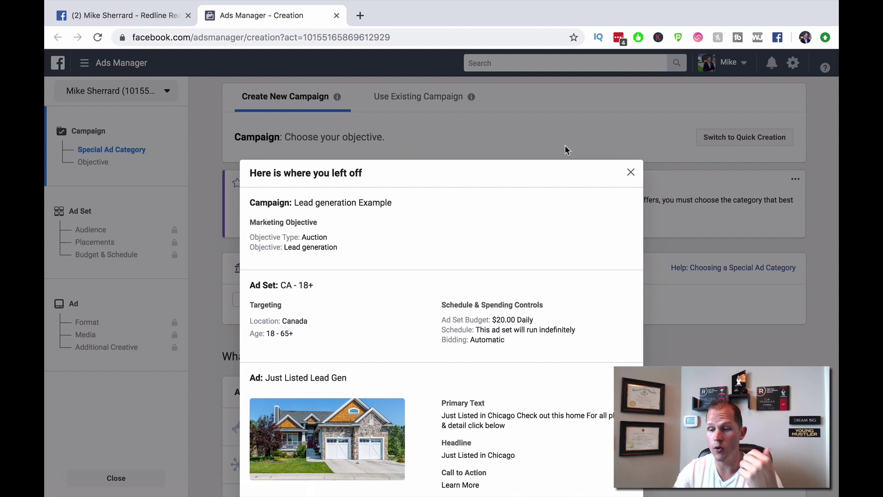
{"action": "left_click", "coordinate": [631, 172]}
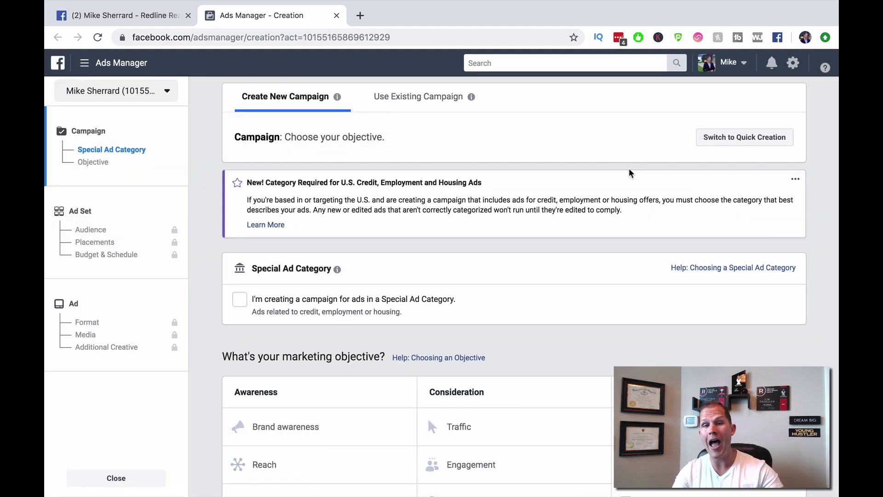